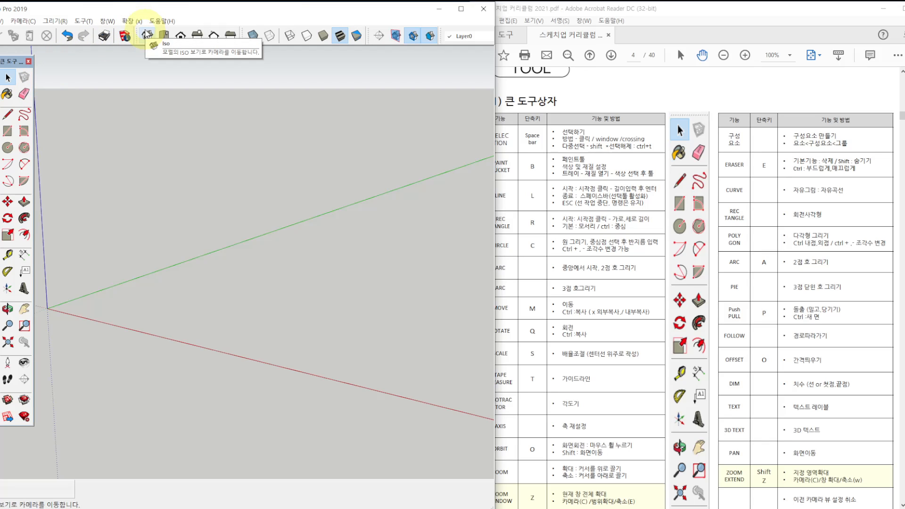
Switch the camera to the top view of the model.
key(ctrl)
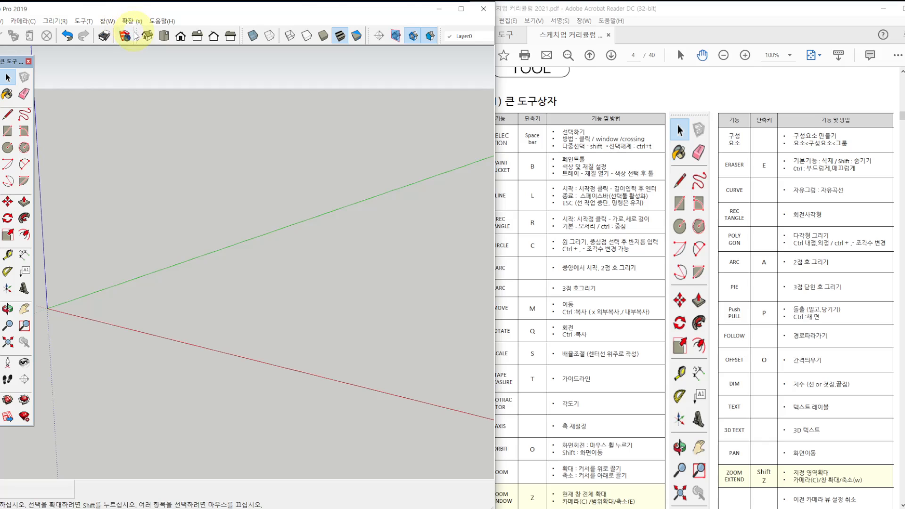
drag(136, 37, 156, 36)
click(163, 36)
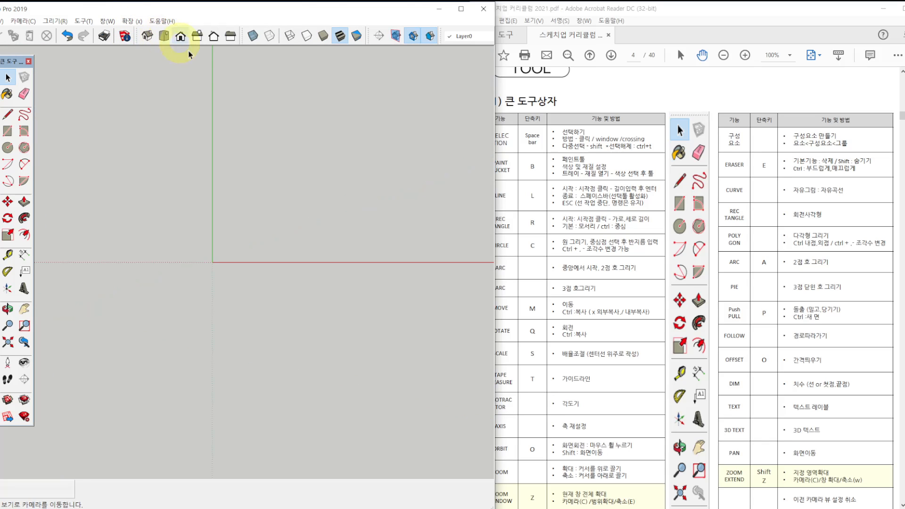
key(ctrl)
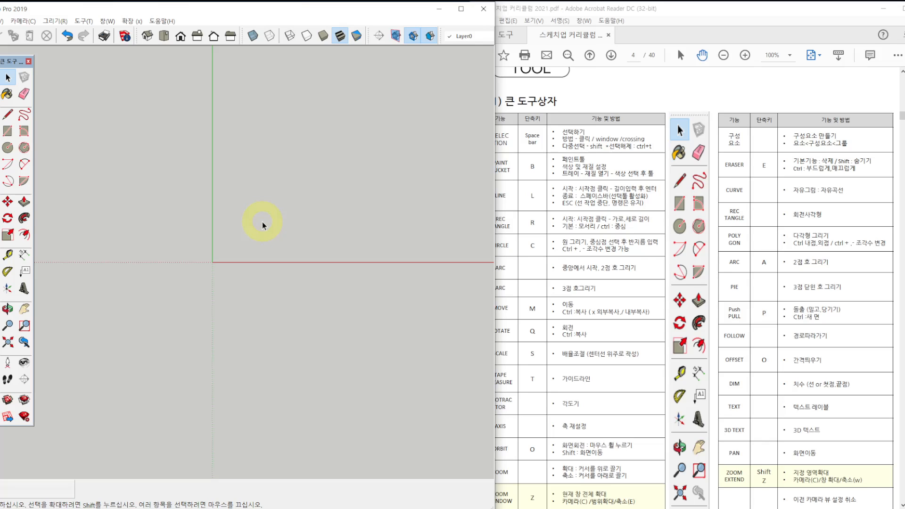
key(ctrl+2)
mouse_move(311, 282)
mouse_down()
mouse_move(285, 255)
mouse_move(280, 288)
mouse_up()
mouse_move(219, 163)
mouse_down()
mouse_move(196, 165)
mouse_move(219, 179)
mouse_move(209, 197)
mouse_up()
mouse_move(363, 251)
mouse_down()
mouse_move(343, 290)
mouse_move(355, 269)
mouse_move(367, 288)
mouse_up()
drag(206, 107, 203, 136)
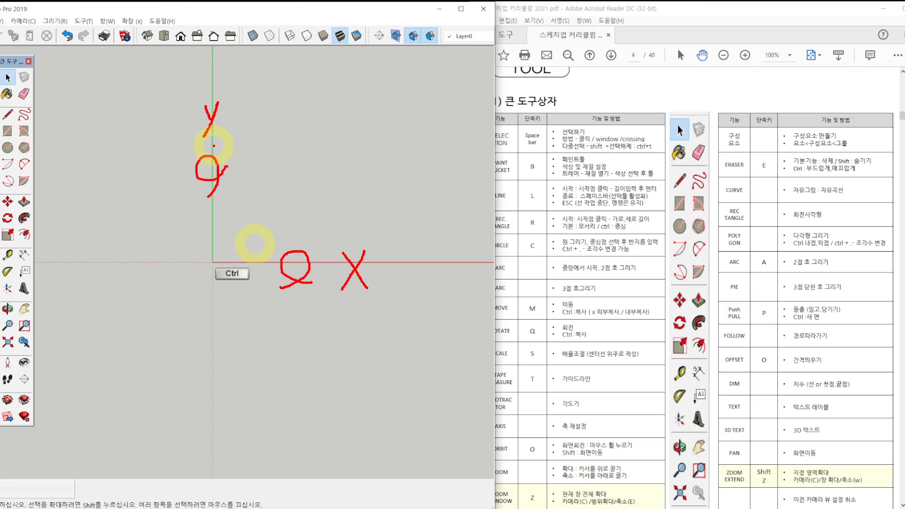
key(Escape)
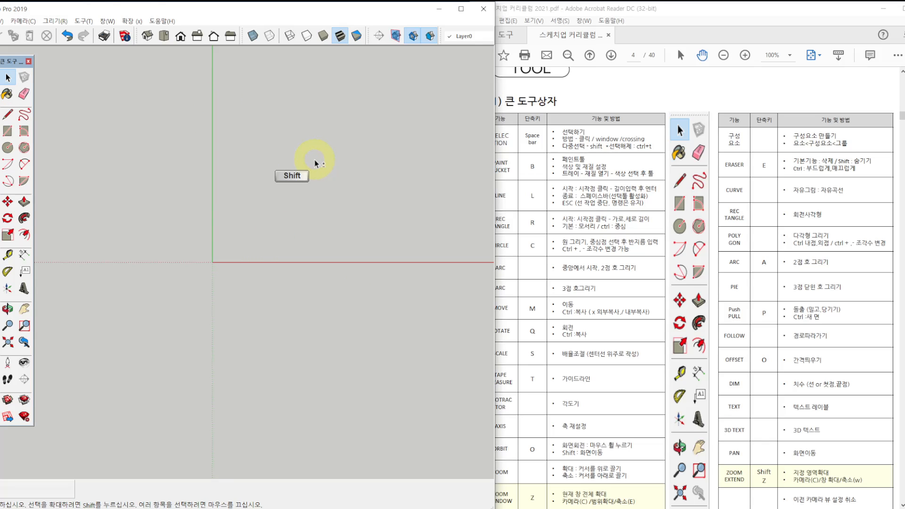
shift+middle_drag(314, 164, 146, 328)
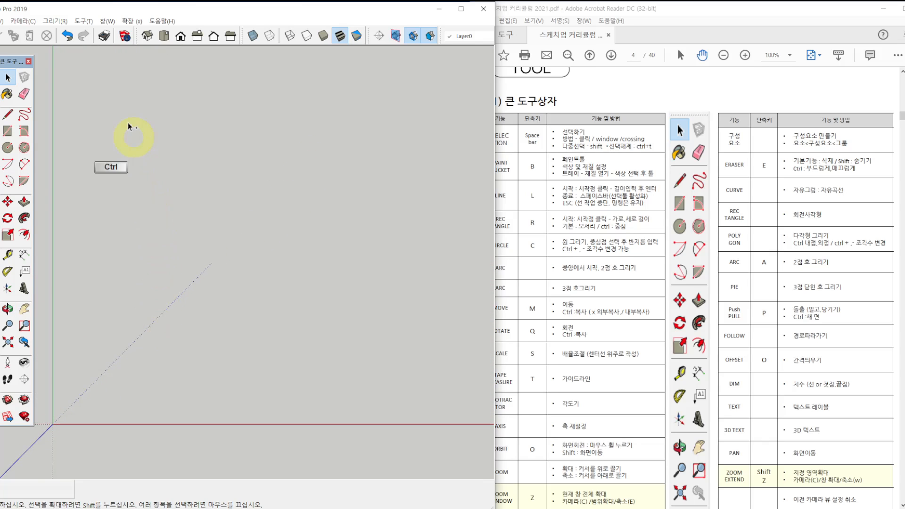
ctrl+drag(83, 70, 462, 403)
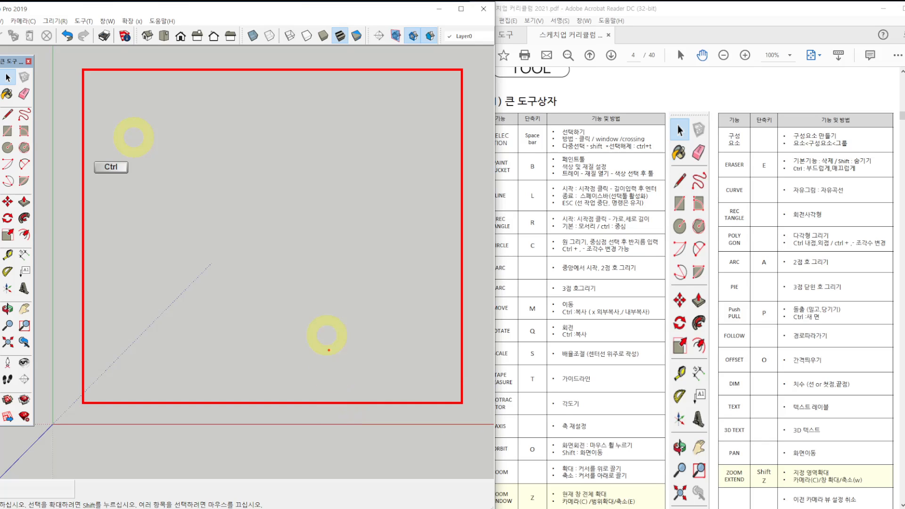
key(Escape)
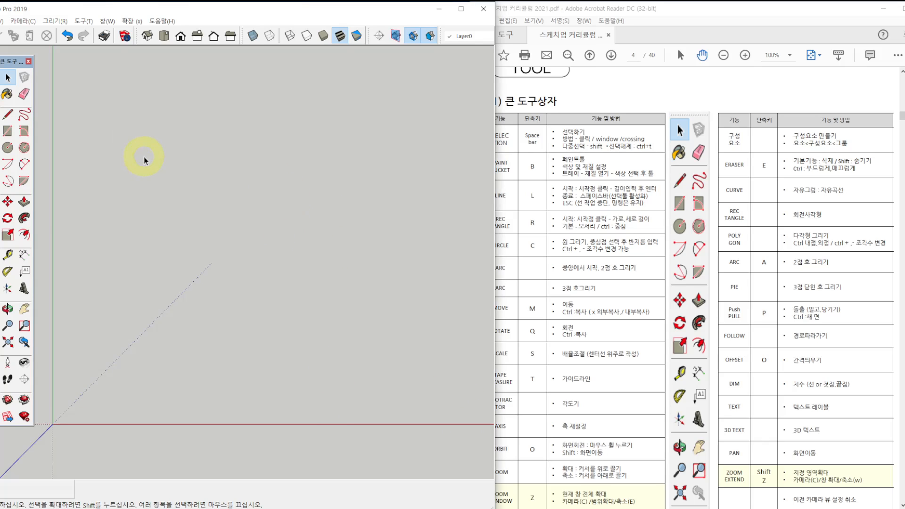
Shift the PDF reference window aside until the first columns of its tool table show, and return to SketchUp.
click(653, 7)
drag(671, 8, 697, 11)
click(430, 188)
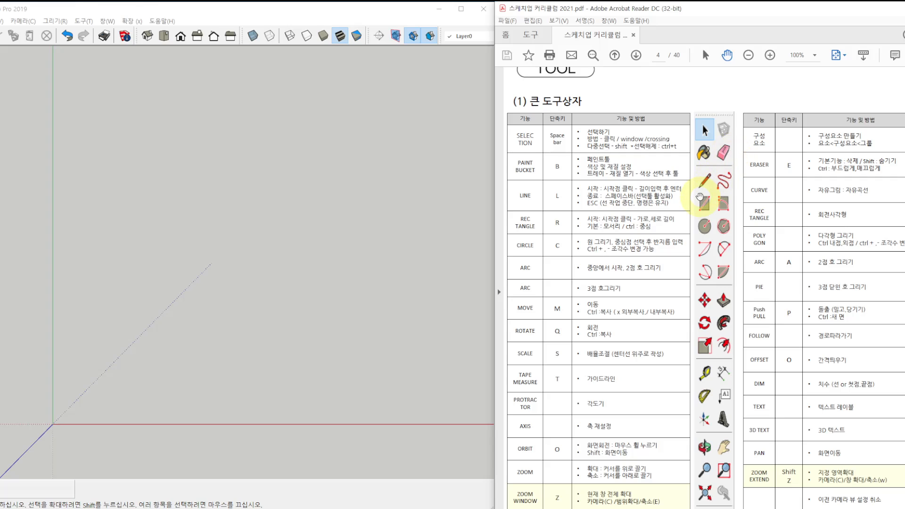
click(363, 196)
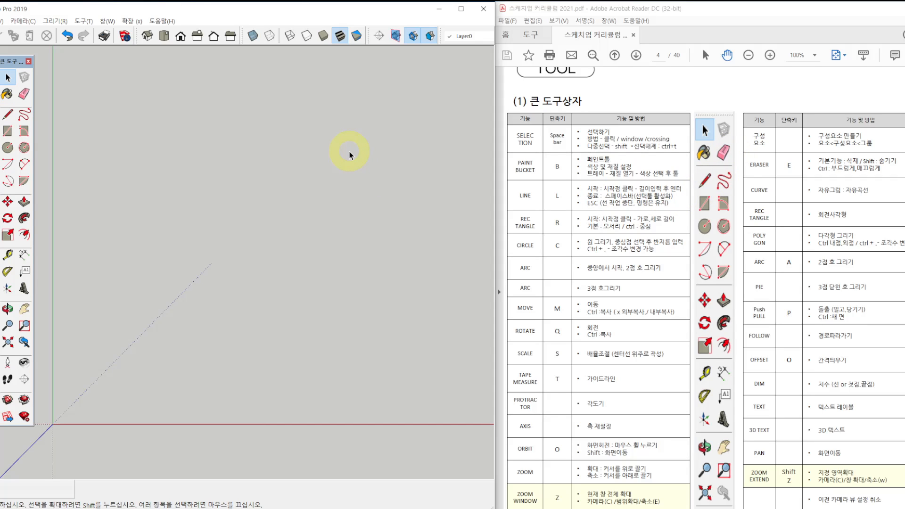
click(18, 95)
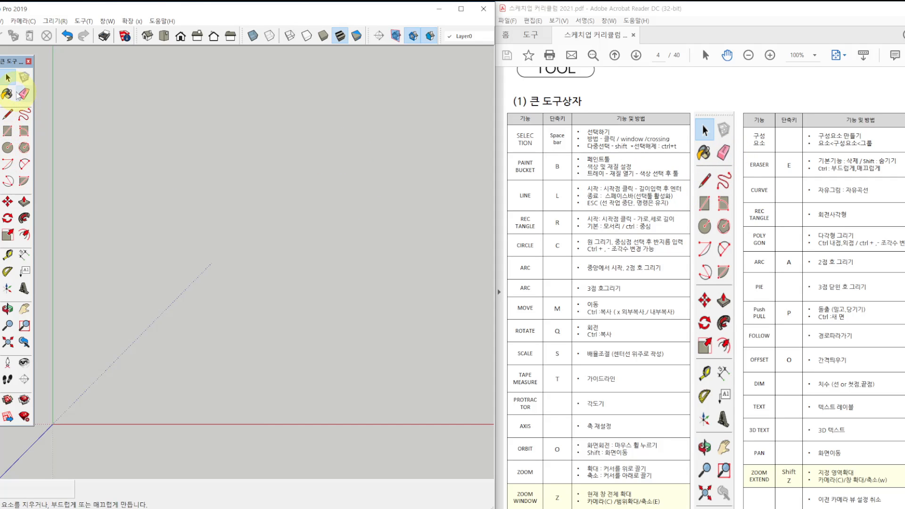
key(l)
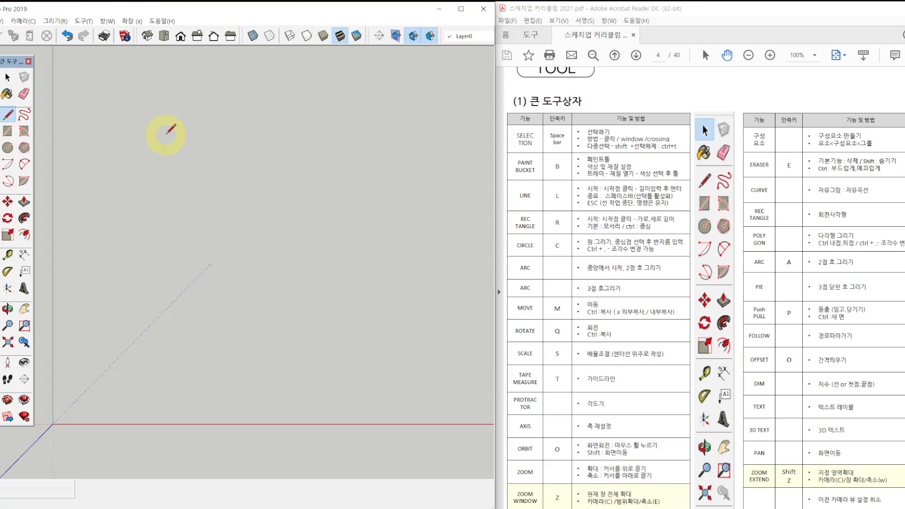
key(e)
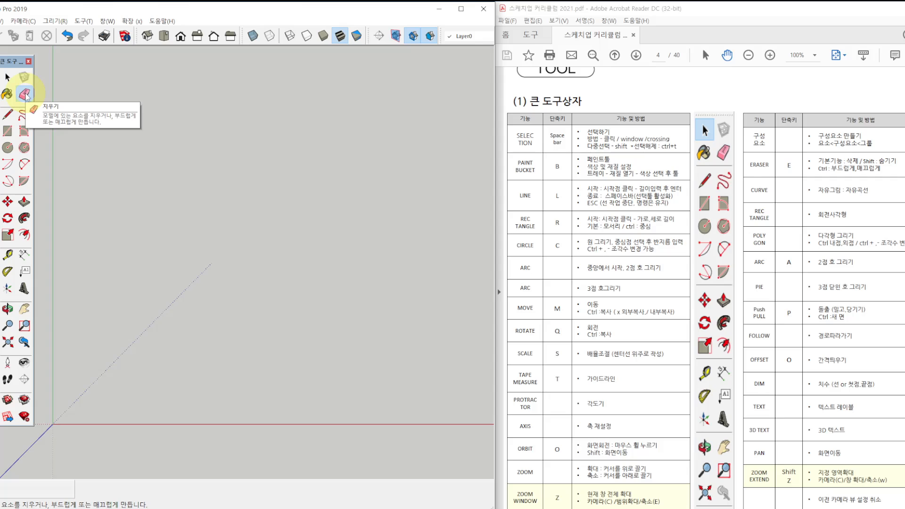
click(8, 78)
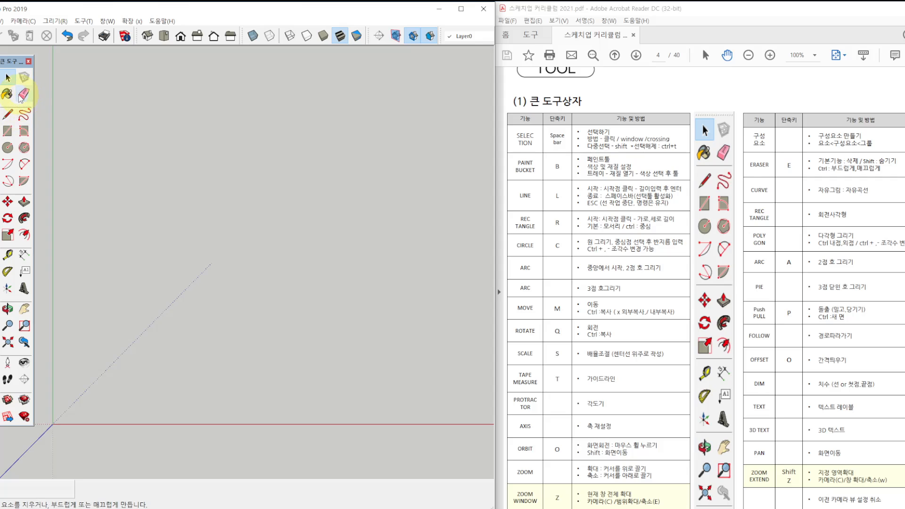
Draw a single 100 mm line along the red axis direction with the Line tool and end the command.
click(8, 115)
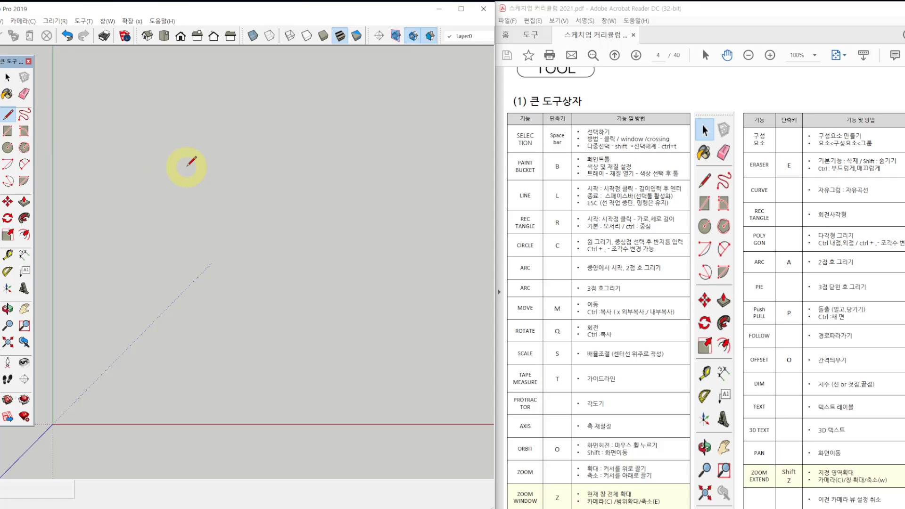
click(187, 166)
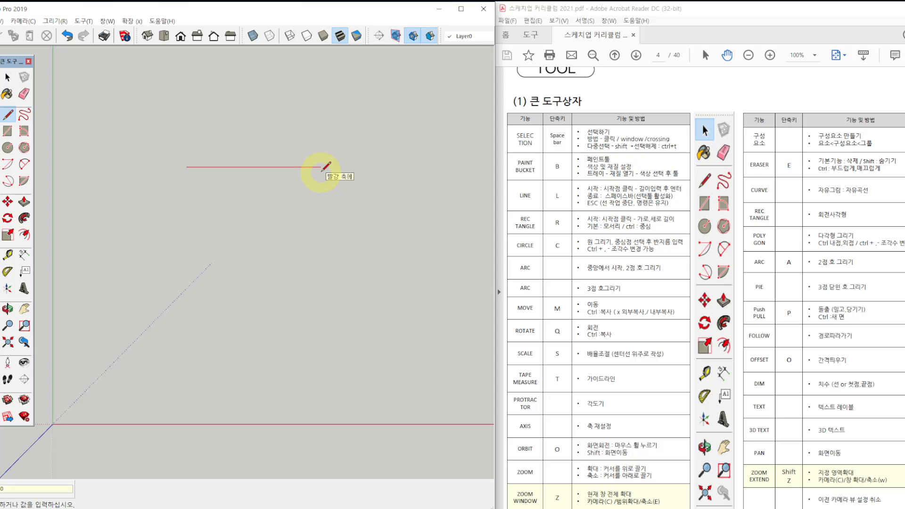
key(Return)
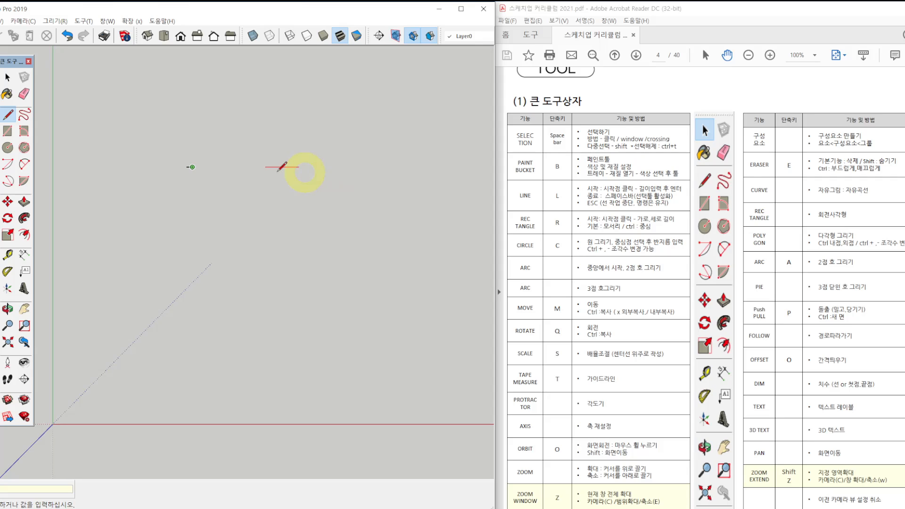
scroll(191, 150, up, 3)
scroll(198, 142, up, 5)
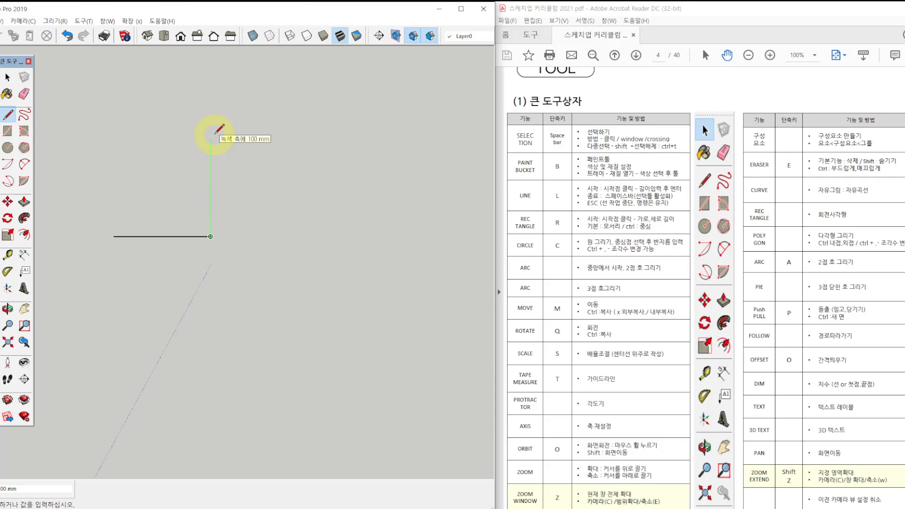
key(Escape)
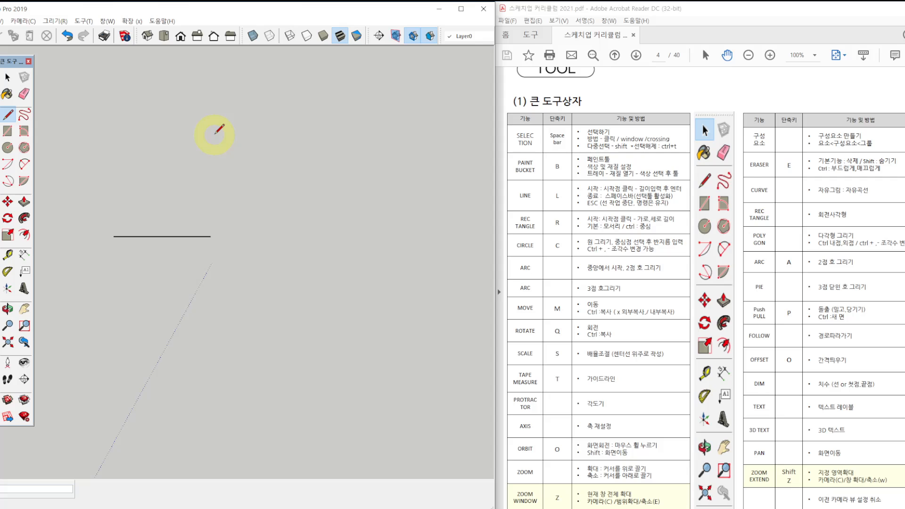
click(16, 116)
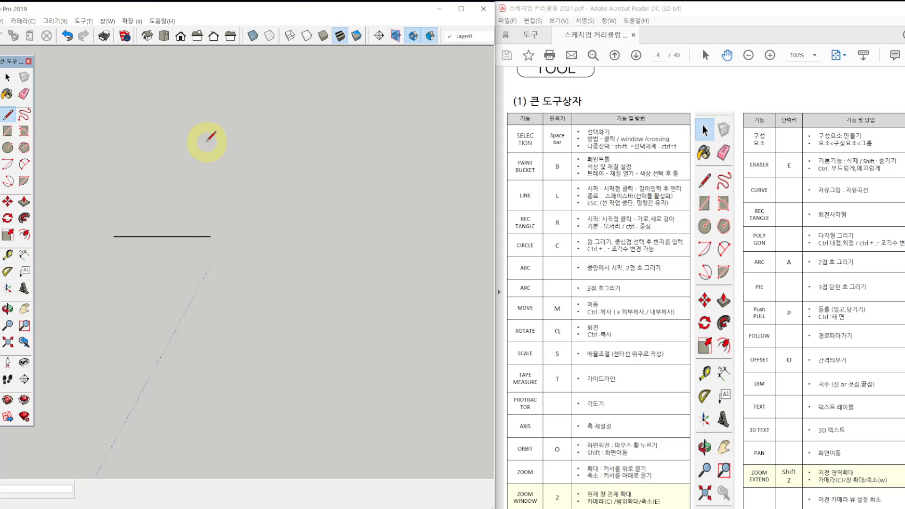
key(space)
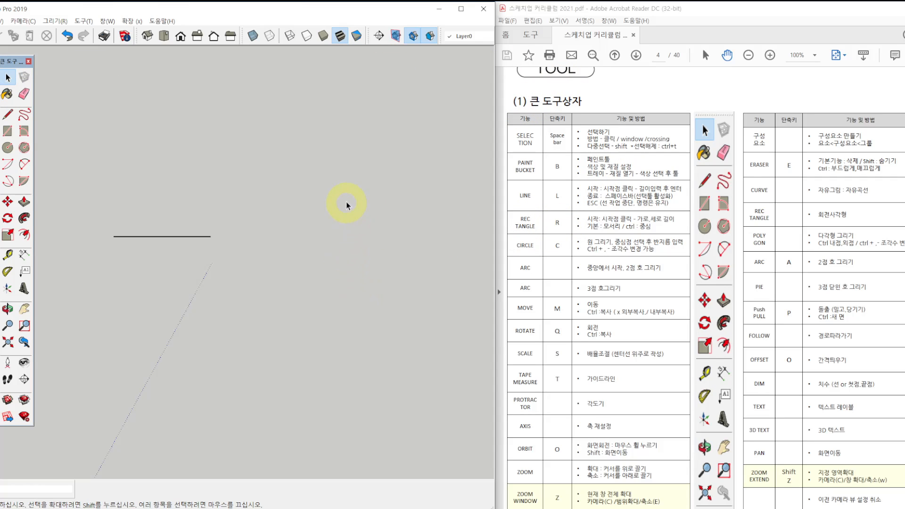
Draw an open L-shape beside the single line from two connected lines, each about 66 mm long, along the green and red axes.
key(l)
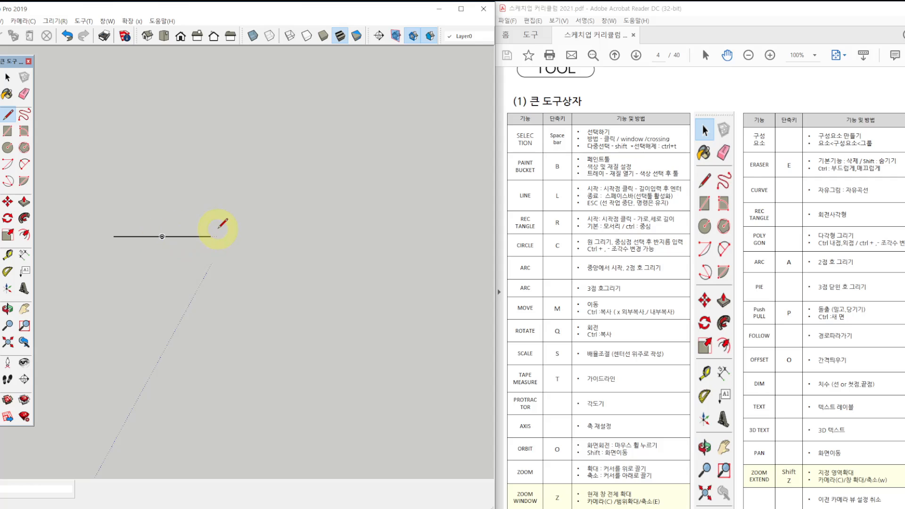
scroll(142, 226, up, 2)
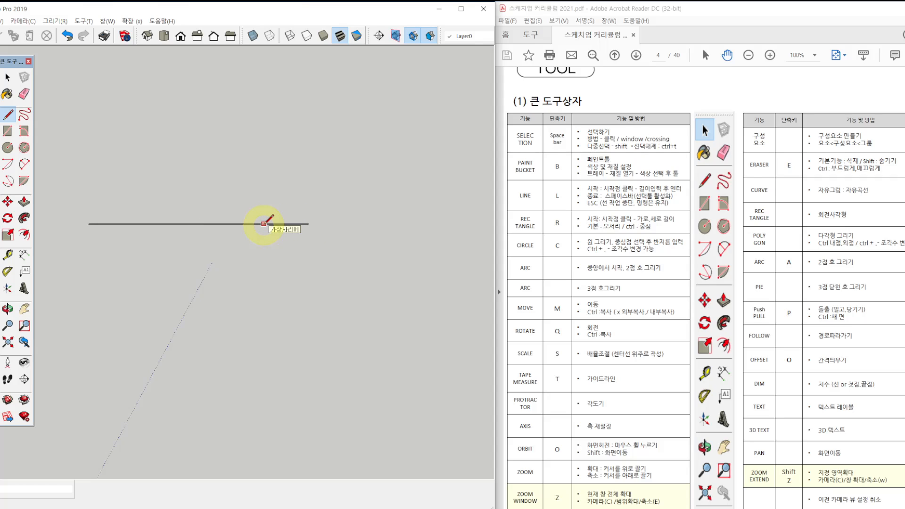
scroll(201, 222, down, 2)
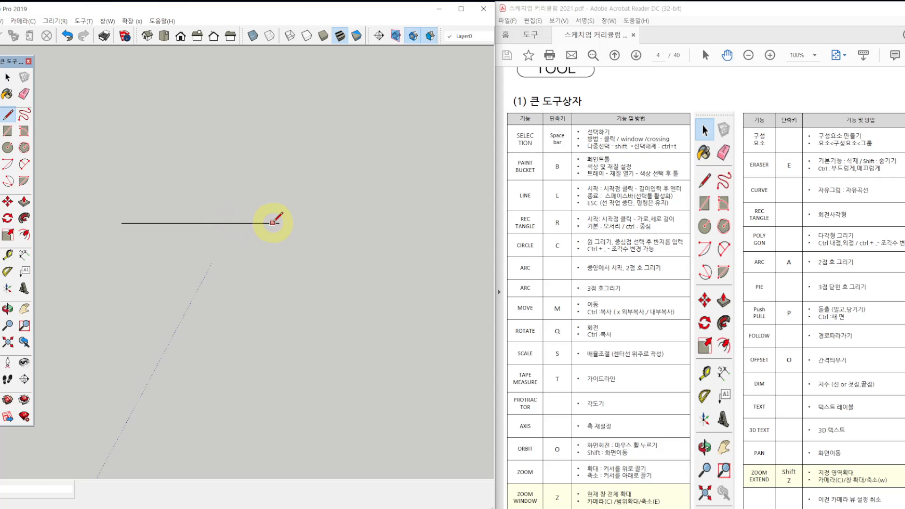
scroll(217, 233, down, 1)
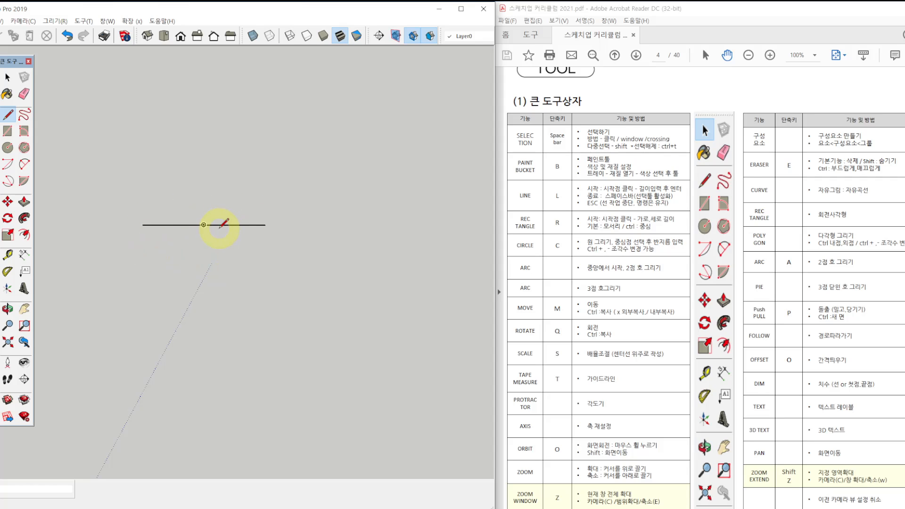
click(355, 202)
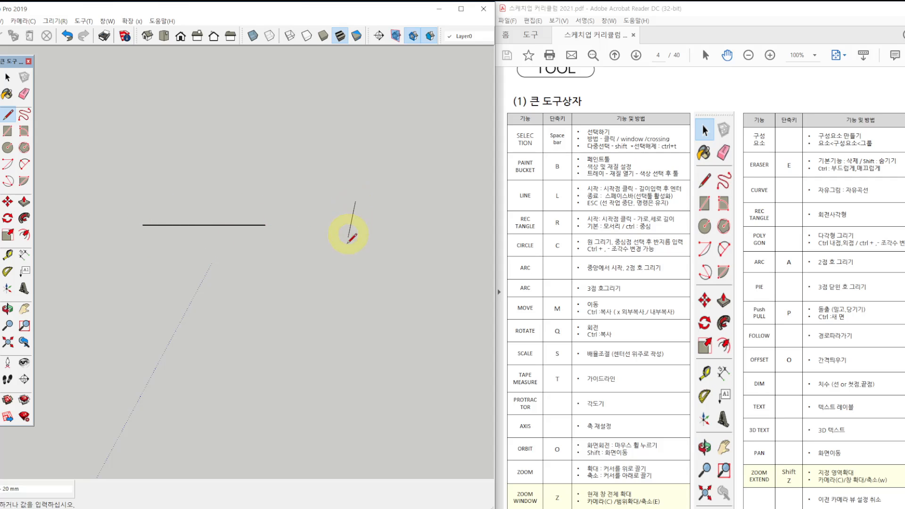
click(355, 282)
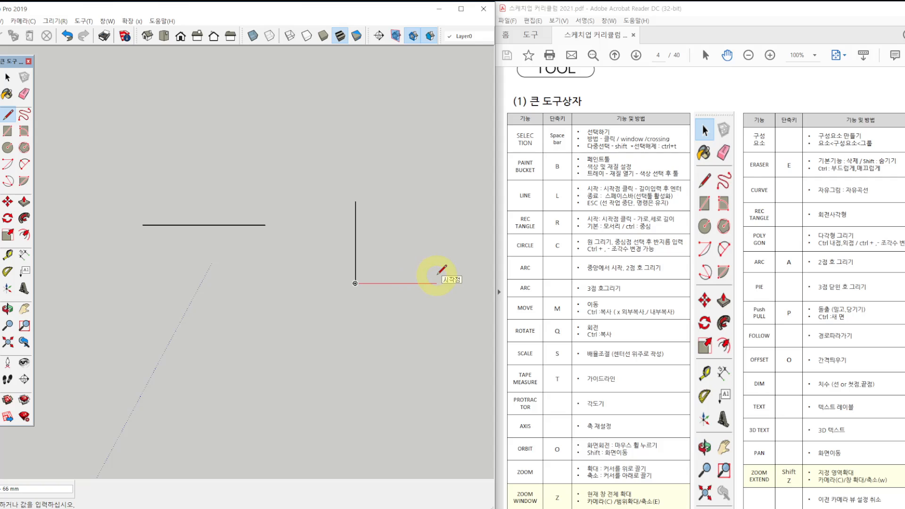
click(436, 283)
key(Escape)
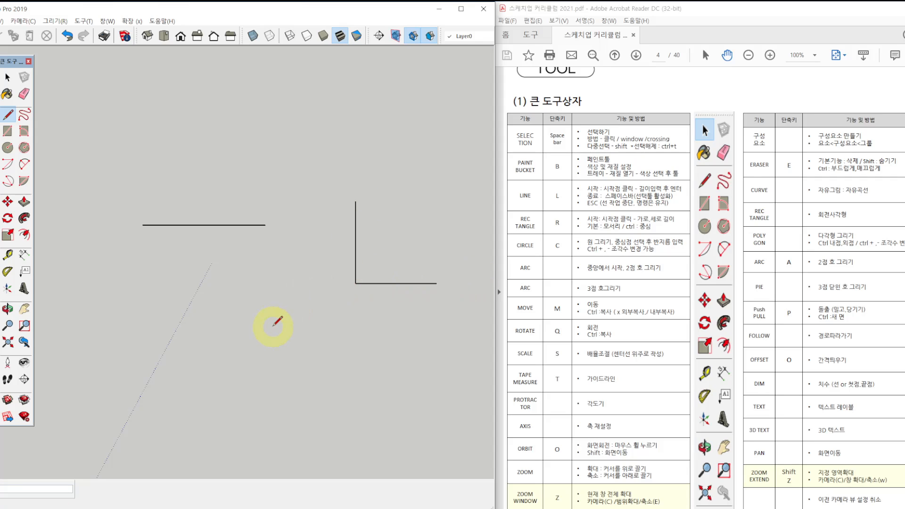
Draw a closed rectangle below the single line from four connected lines aligned to the red and green axes, forming a face.
click(246, 302)
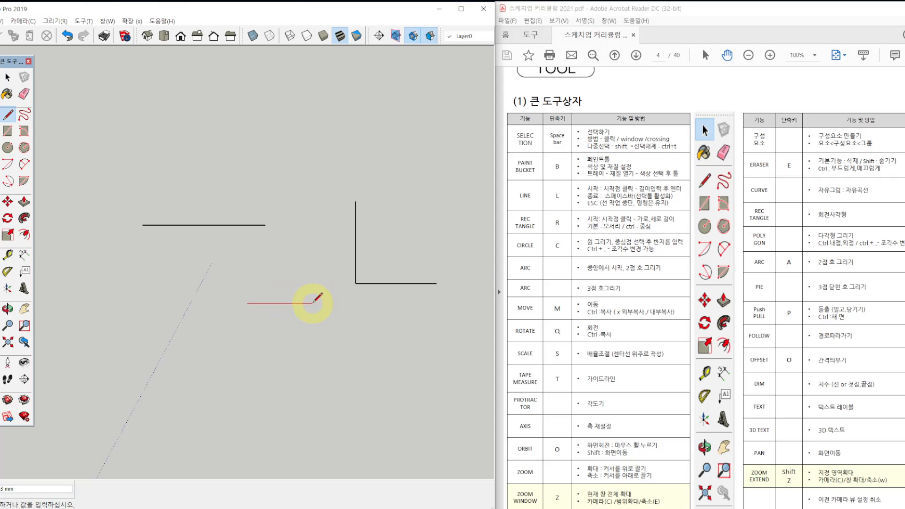
key(Escape)
click(157, 297)
click(272, 296)
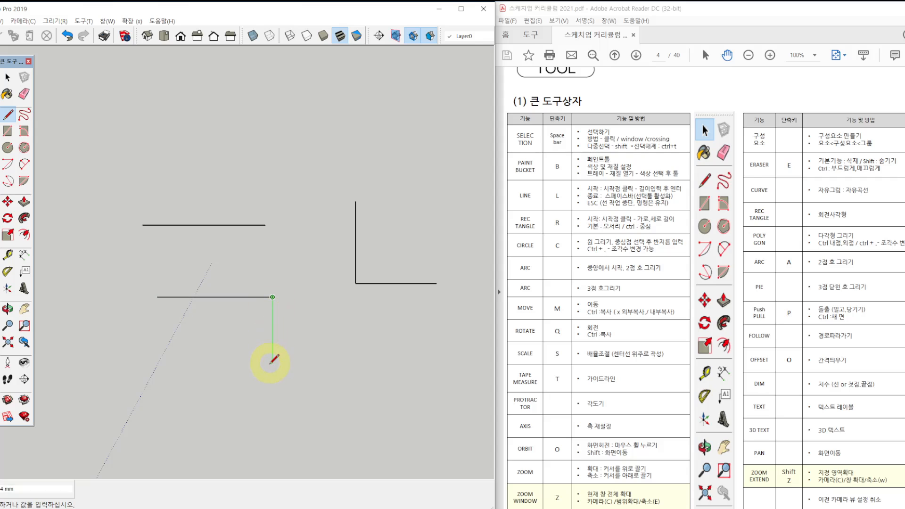
click(273, 403)
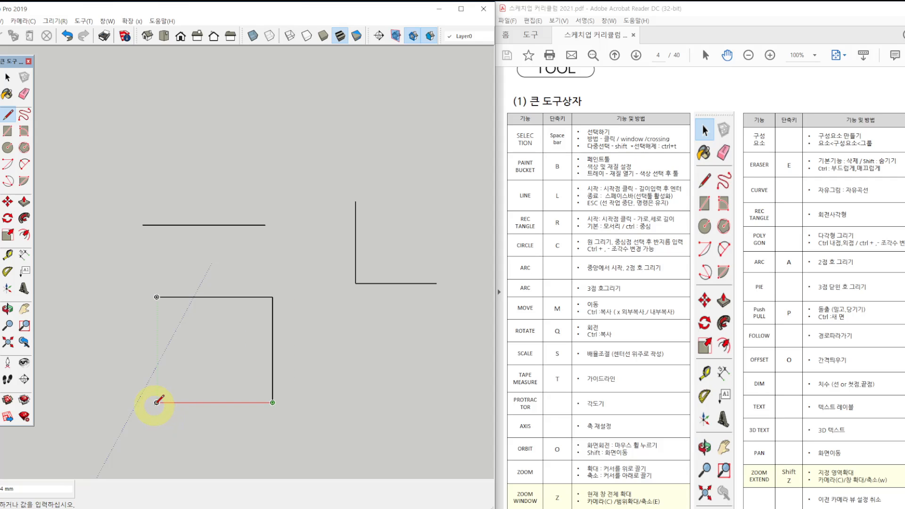
click(157, 403)
click(157, 297)
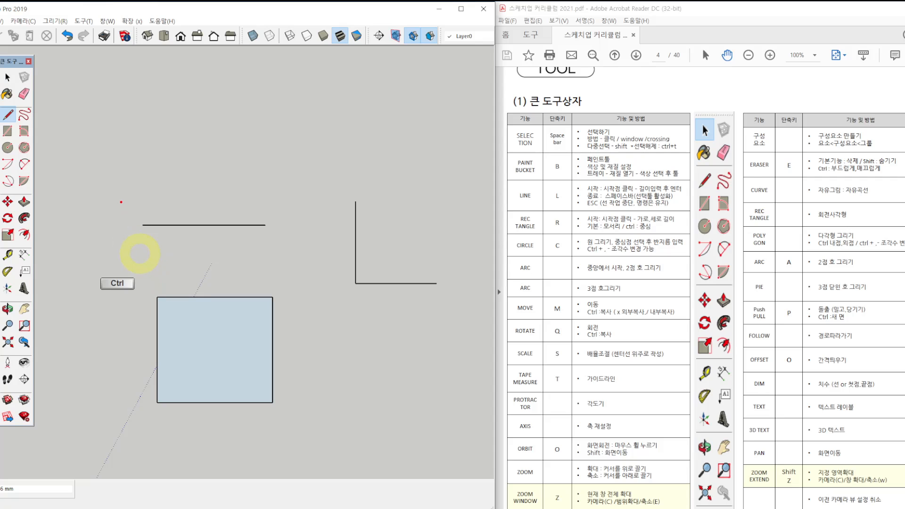
mouse_move(120, 198)
ctrl+mouse_down()
mouse_move(204, 229)
mouse_move(286, 243)
ctrl+mouse_up()
mouse_move(334, 188)
ctrl+mouse_down()
mouse_move(423, 296)
mouse_move(455, 299)
ctrl+mouse_up()
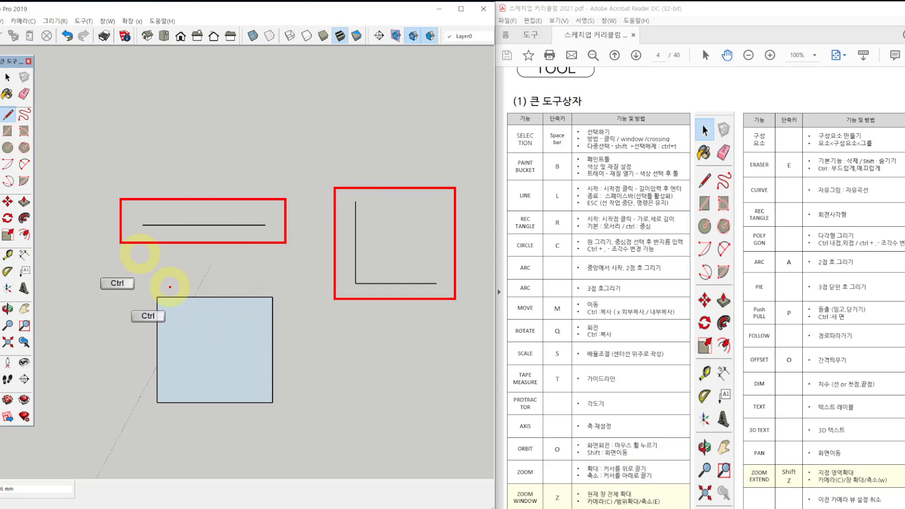
mouse_move(144, 286)
ctrl+mouse_down()
mouse_move(212, 327)
mouse_move(284, 414)
ctrl+mouse_up()
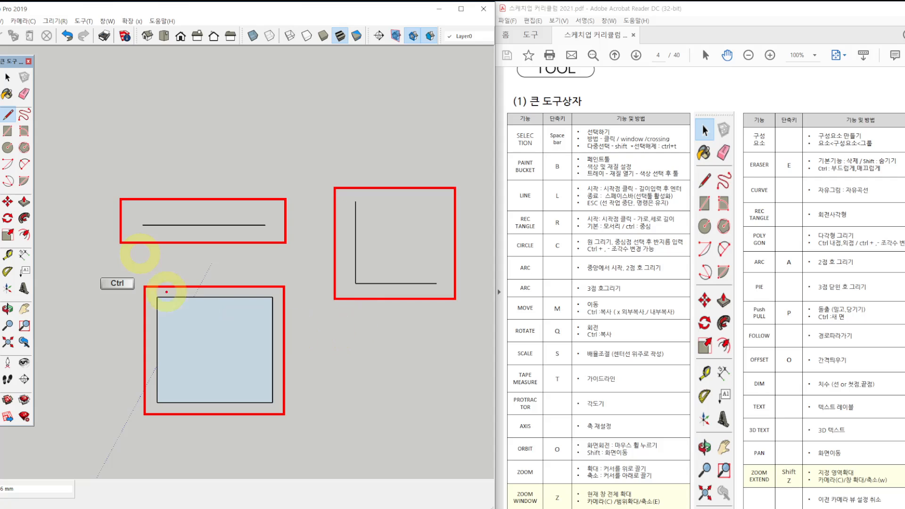
click(372, 314)
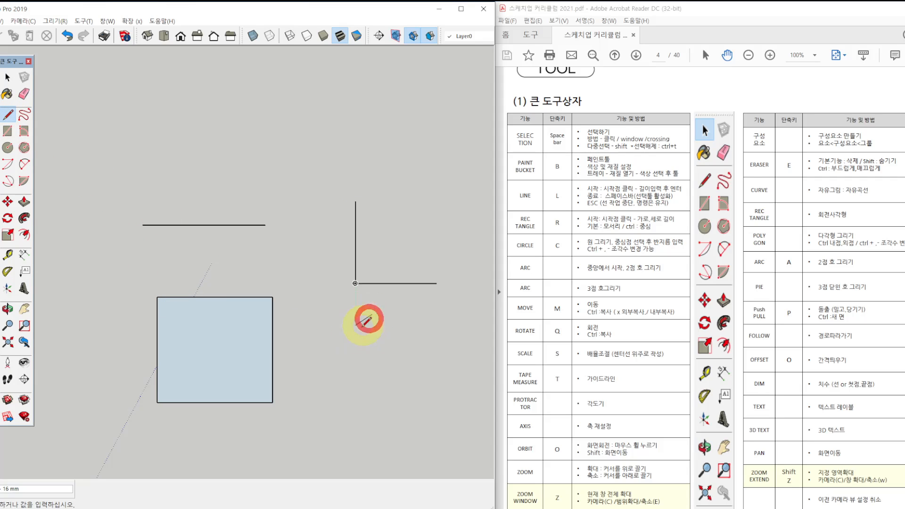
Draw a closed triangle beside the rectangle from three connected lines with sides about 84 mm long, forming a face.
click(321, 403)
click(426, 402)
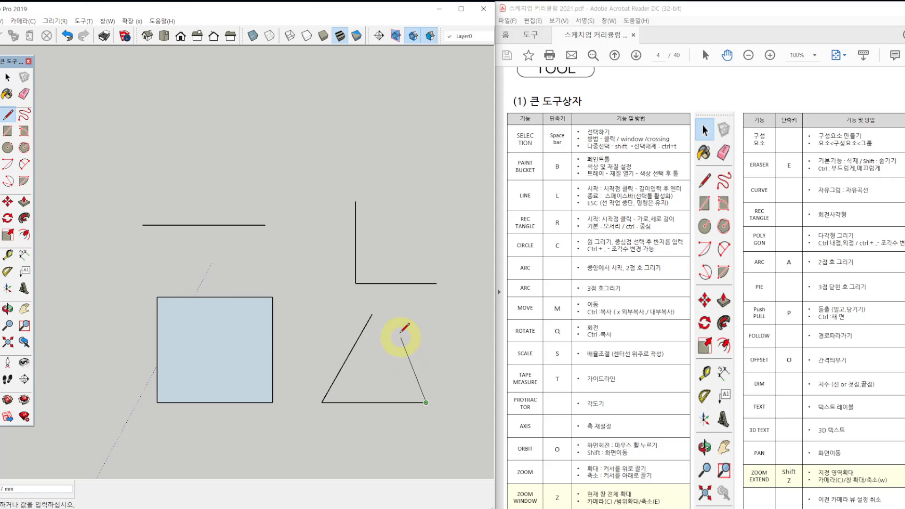
click(372, 314)
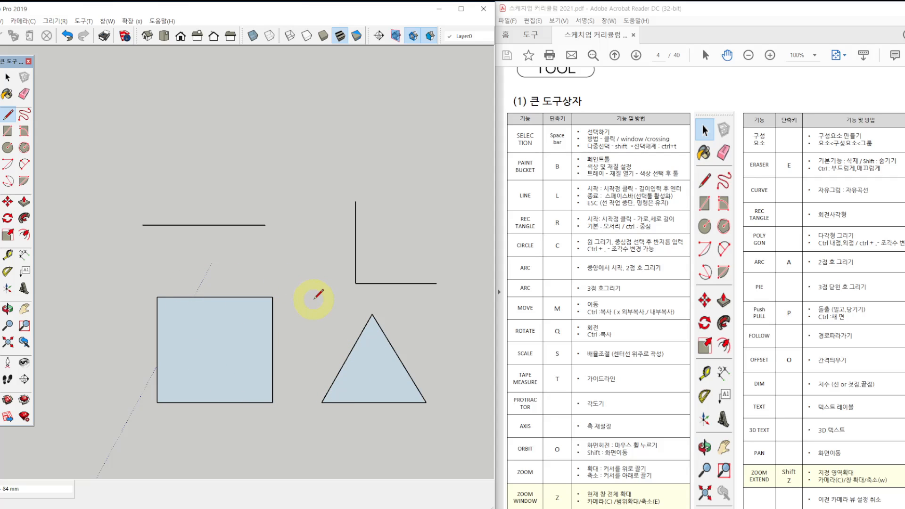
Copy the single horizontal line upward three times along the green axis with the Move tool's copy mode, and end the command.
shift+middle_drag(311, 299, 309, 245)
scroll(307, 244, up, 1)
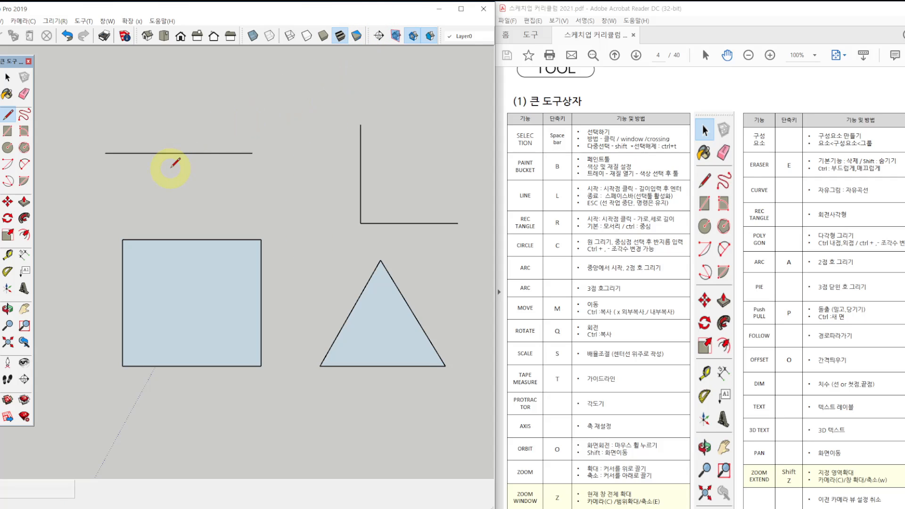
key(m)
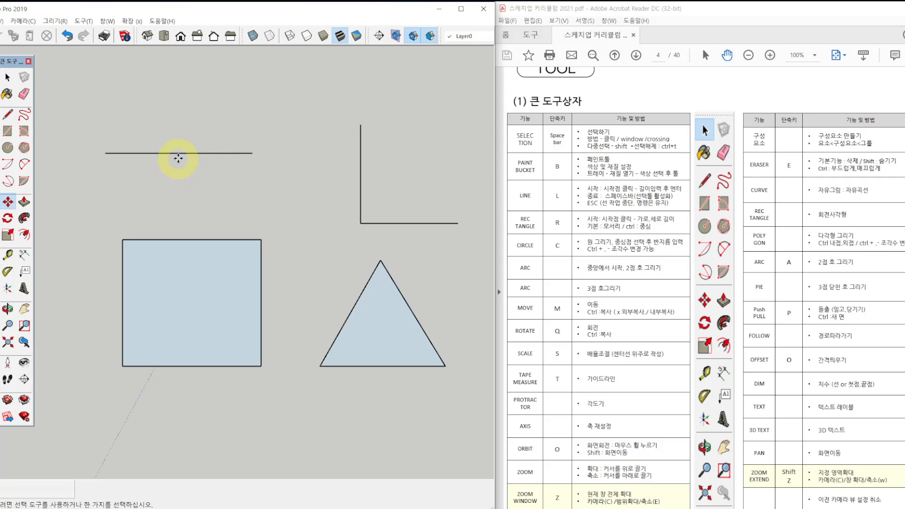
click(179, 153)
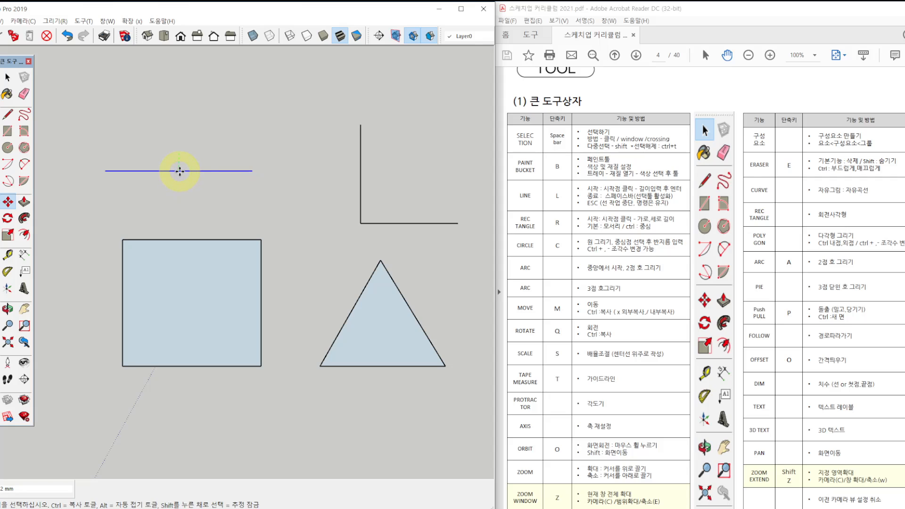
key(ctrl)
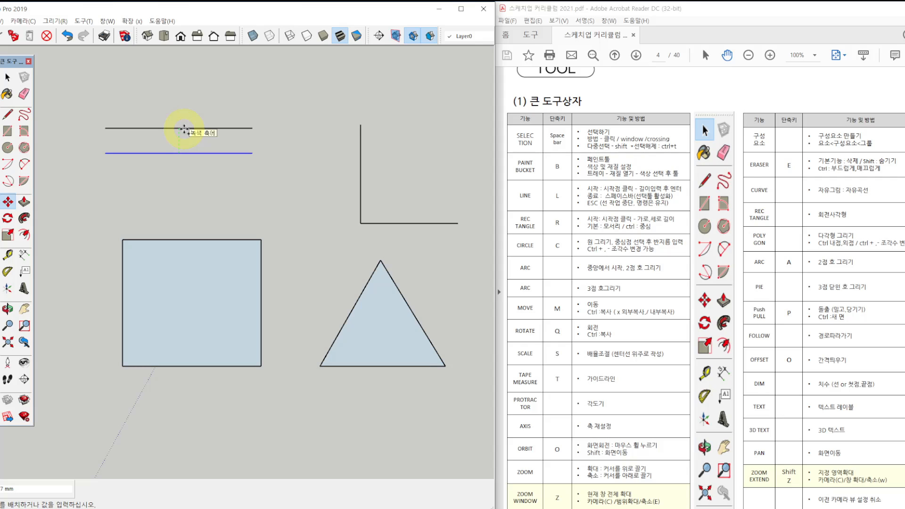
click(184, 130)
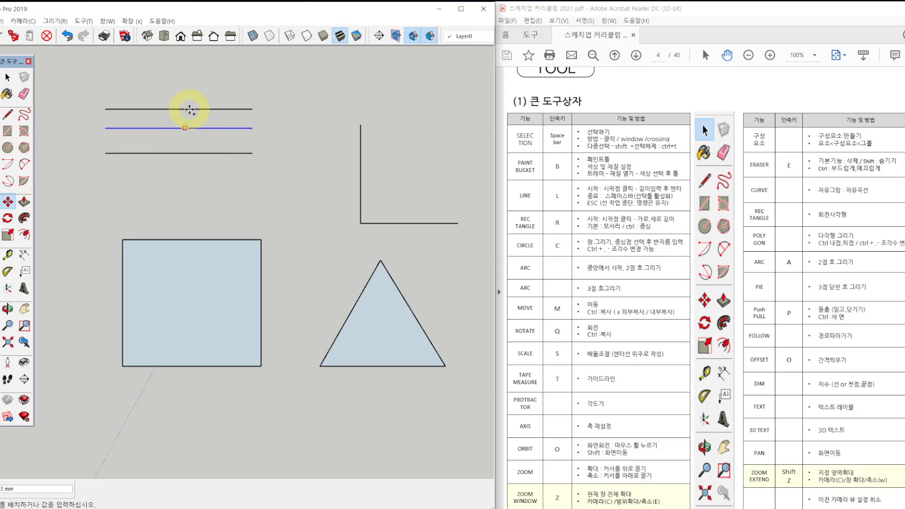
click(190, 103)
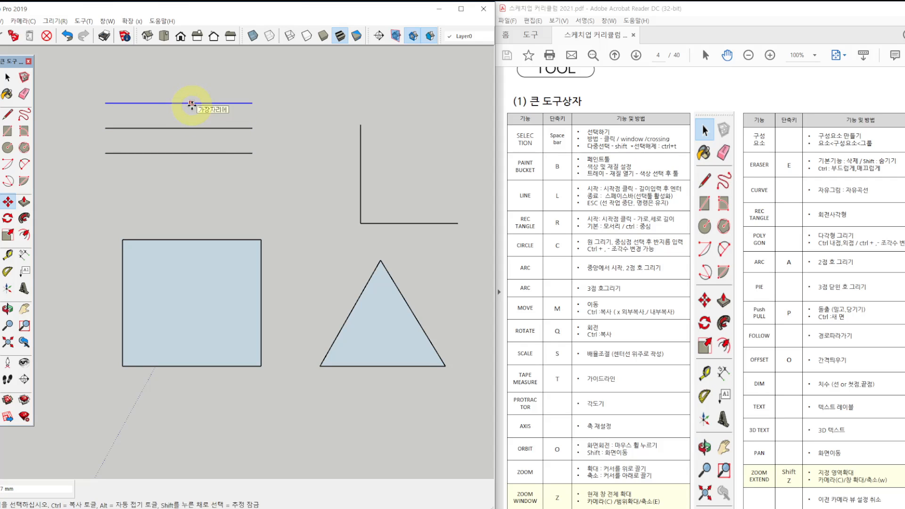
click(192, 103)
click(195, 81)
key(space)
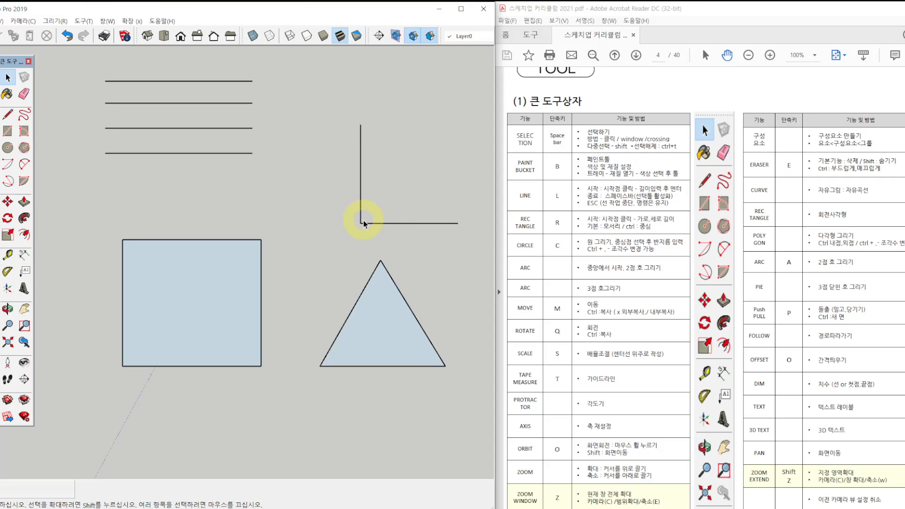
click(469, 234)
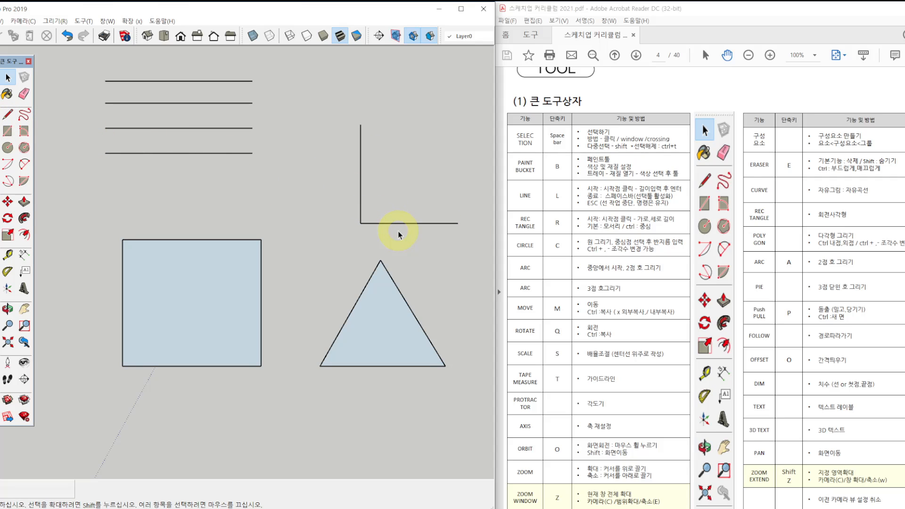
key(m)
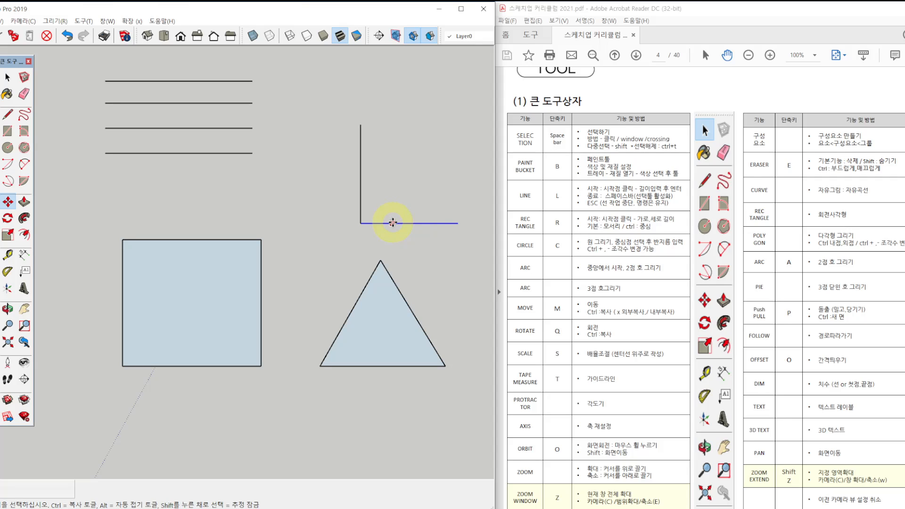
click(392, 223)
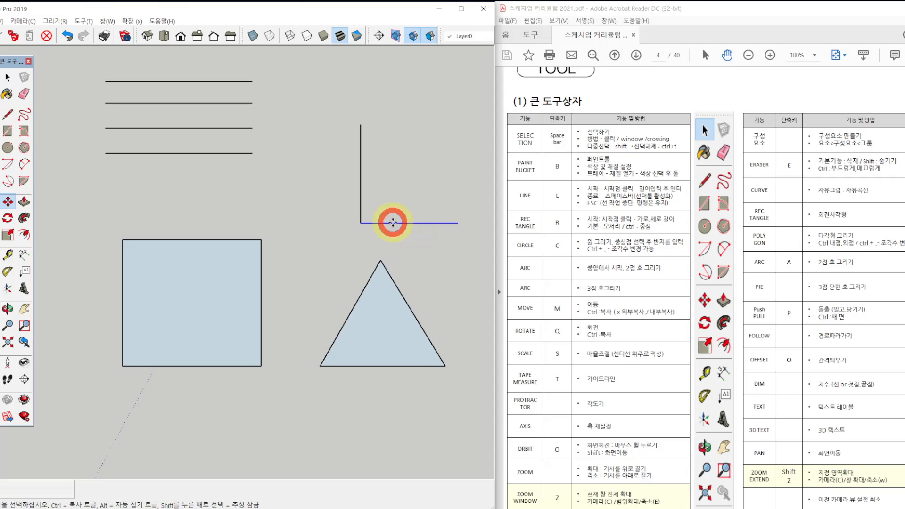
key(Escape)
key(space)
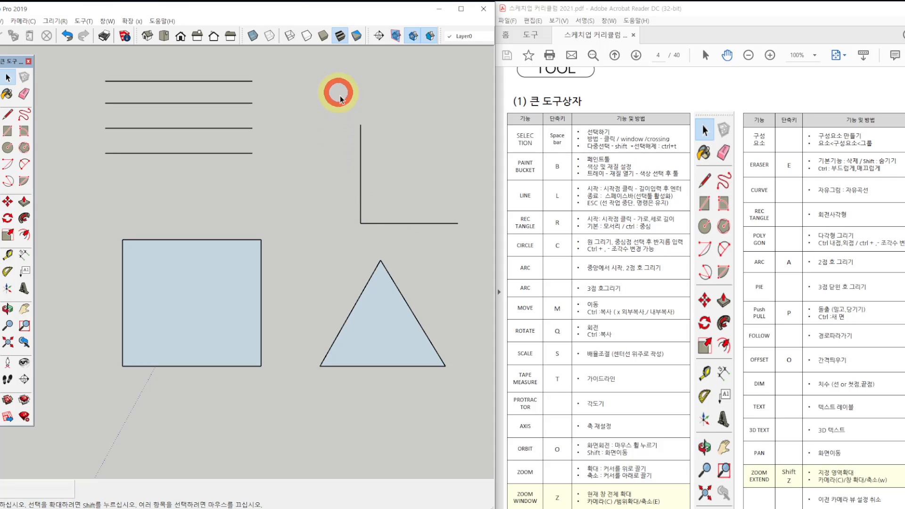
Select both lines of the L-shape and copy them twice diagonally up from the corner with the Move tool.
drag(338, 92, 469, 235)
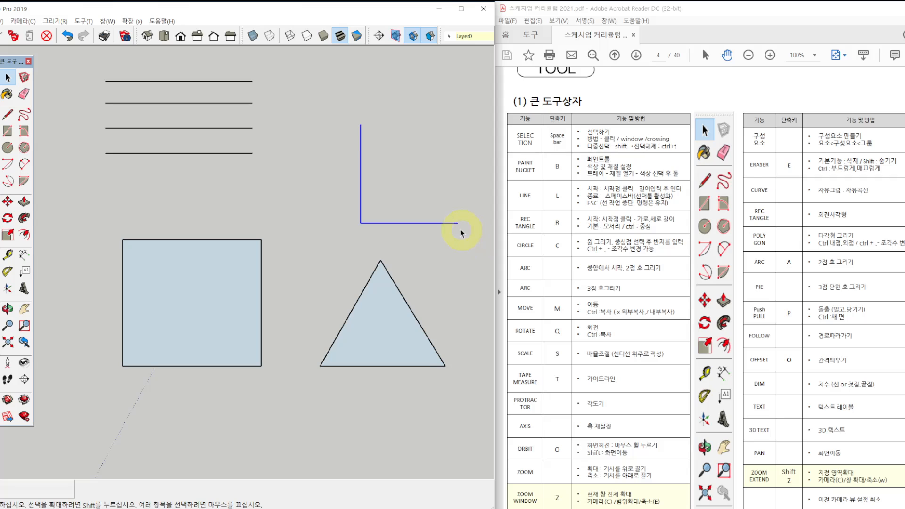
key(m)
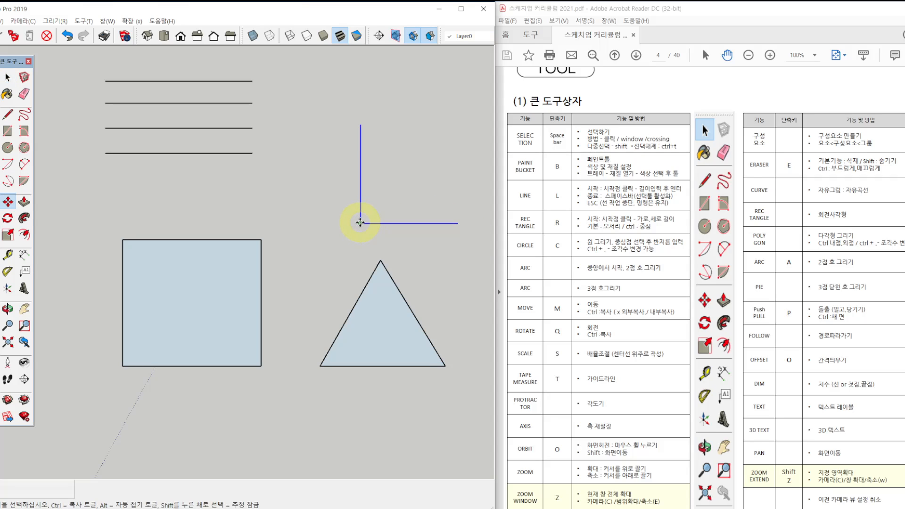
click(362, 223)
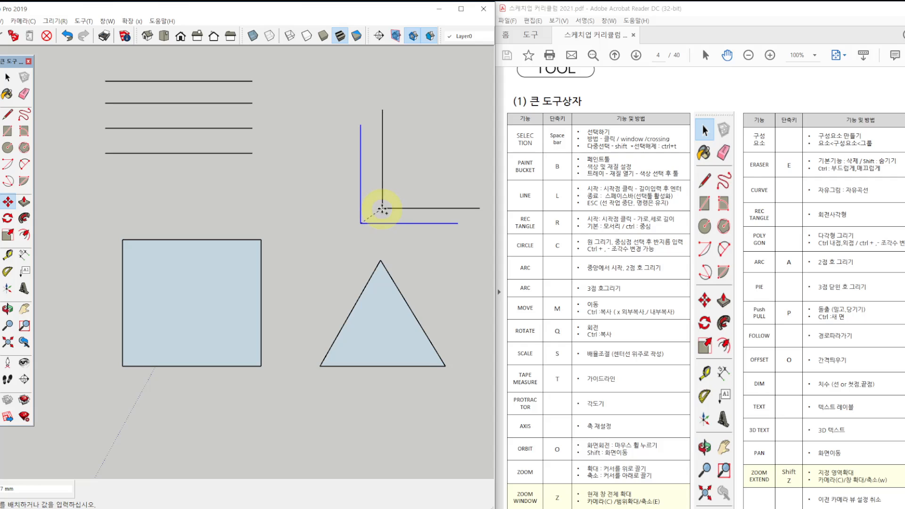
click(378, 206)
click(379, 206)
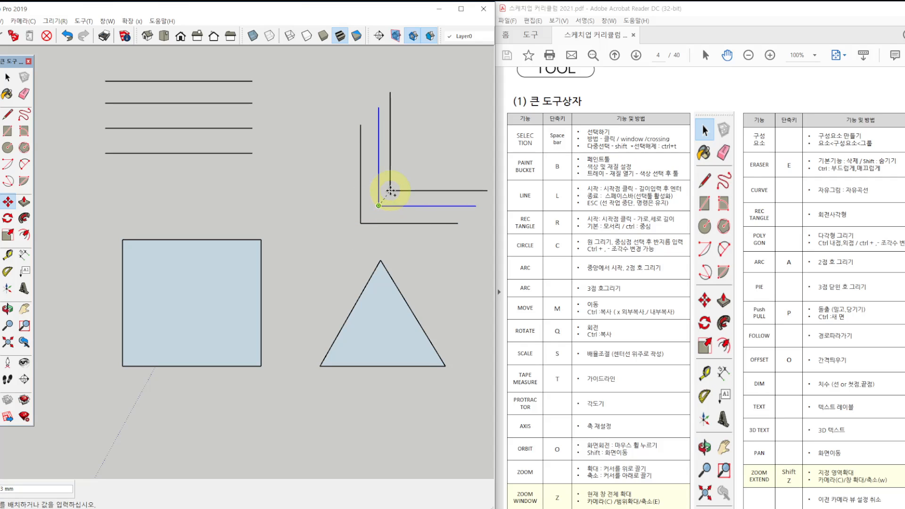
click(394, 190)
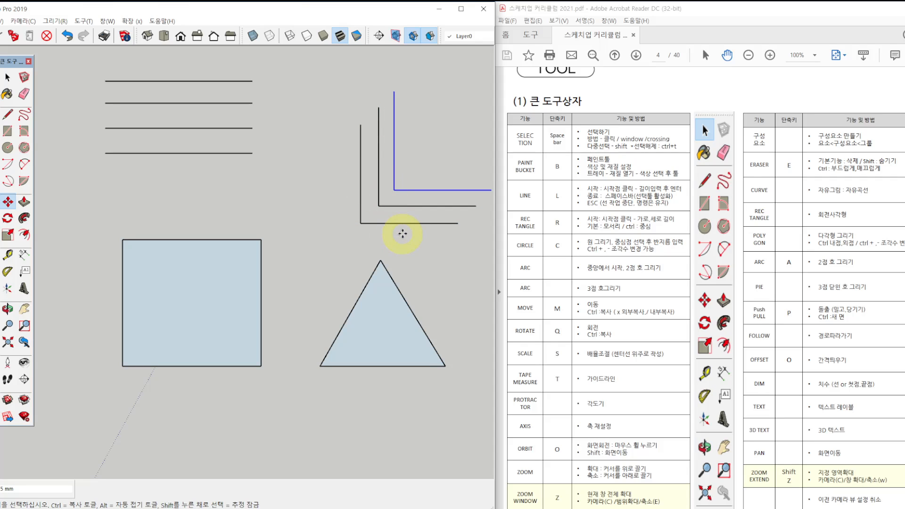
Undo the two diagonal copies of the L-shape and return to the Select tool.
key(ctrl+z)
key(ctrl+z)
key(space)
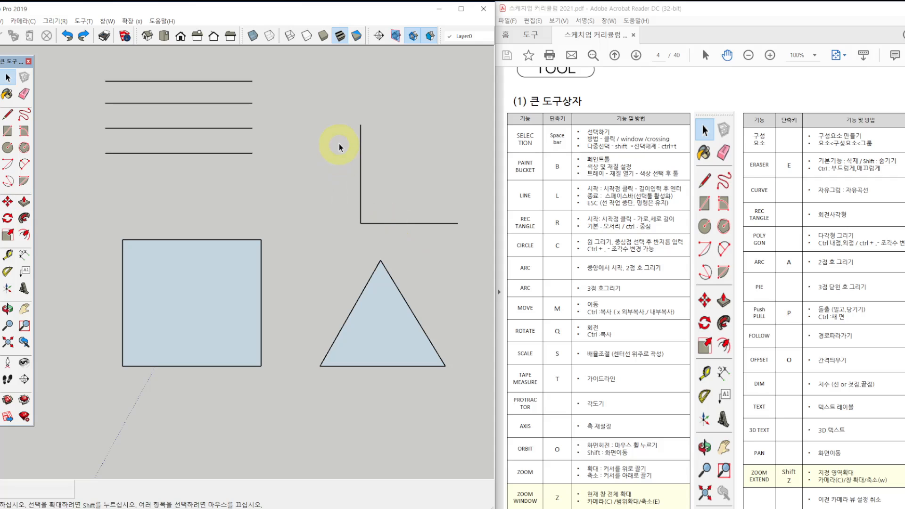
Select both lines of the L-shape and bring up the COPY, OFFSET practice drawings on page 6 of the PDF reference.
drag(341, 111, 471, 239)
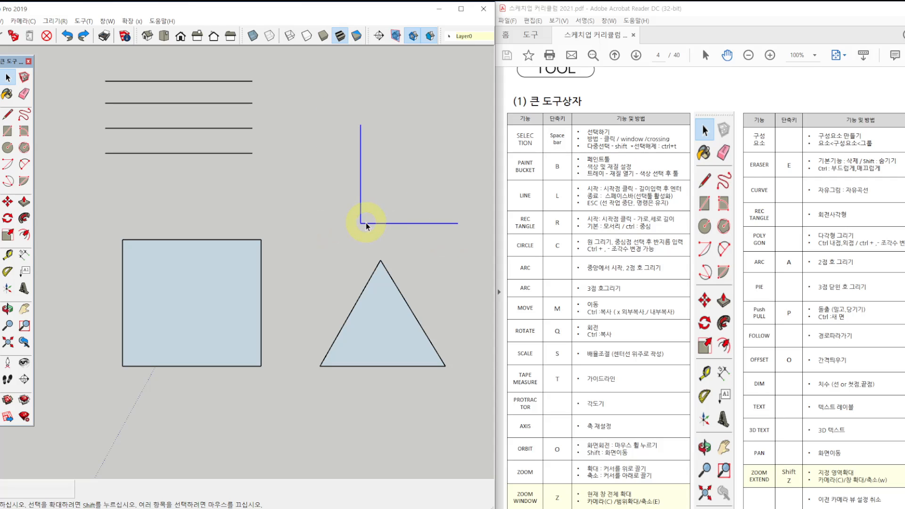
scroll(707, 259, down, 10)
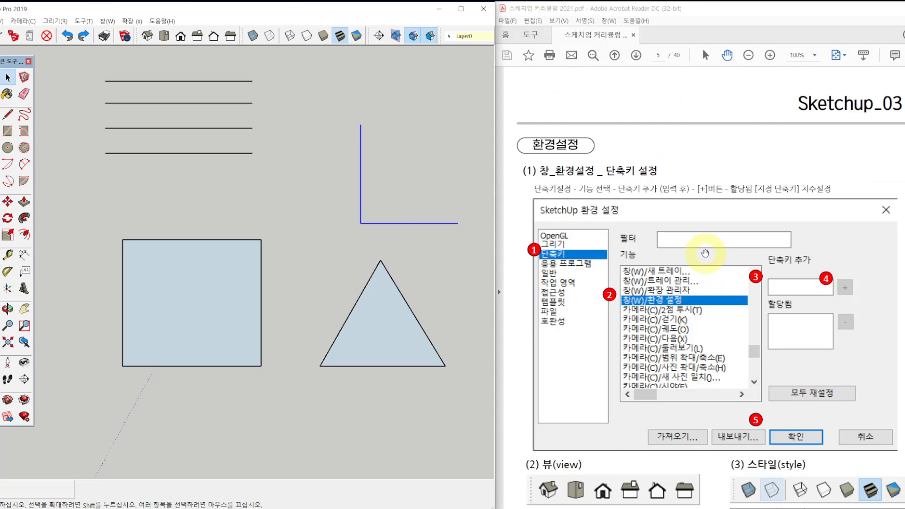
scroll(704, 253, down, 10)
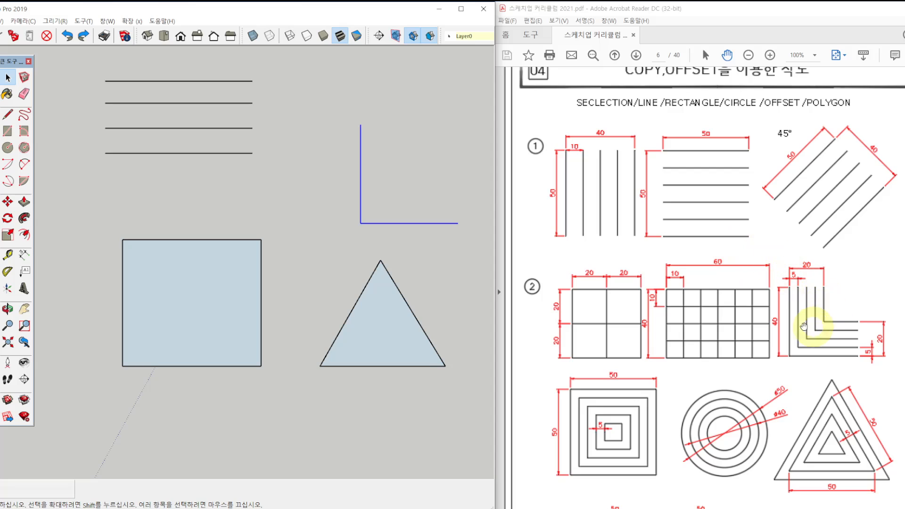
Offset the selected L-shape inward three times with the Offset tool, placing the copies 5, 10 and 15 mm from the original.
click(24, 204)
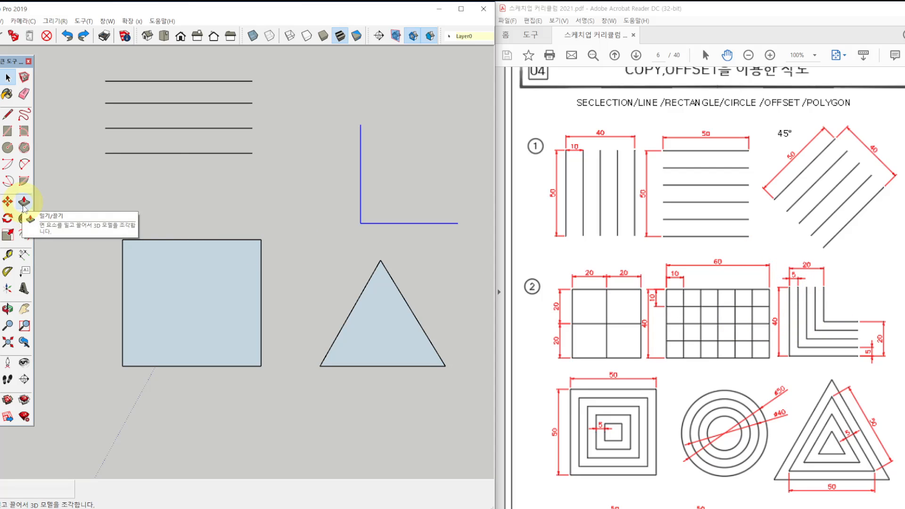
click(25, 235)
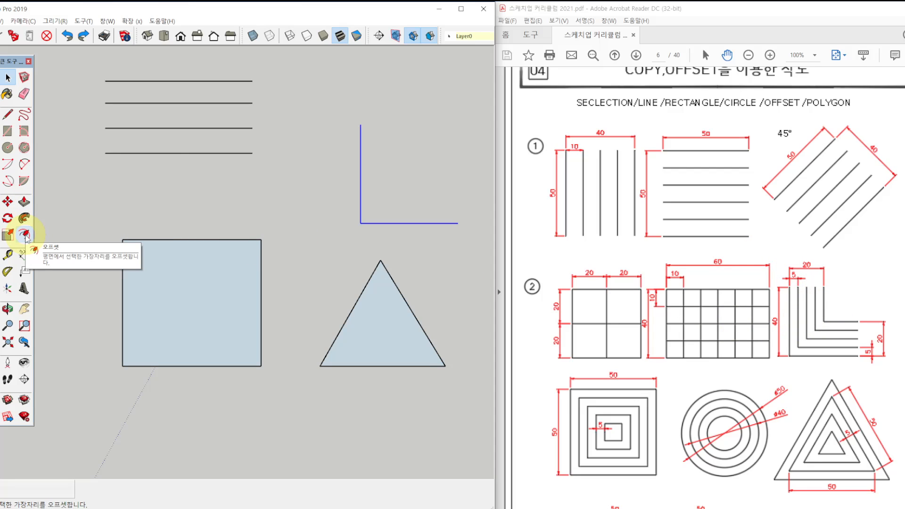
click(361, 205)
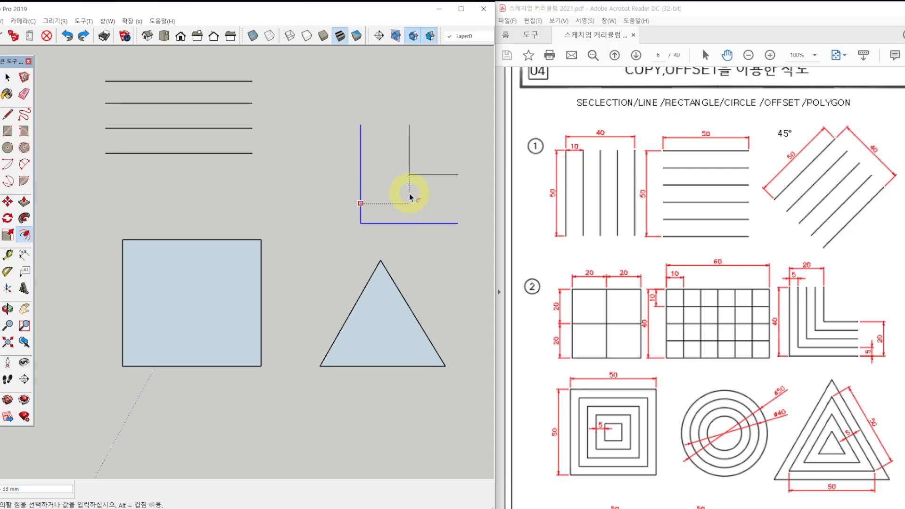
text(5)
key(Return)
click(361, 199)
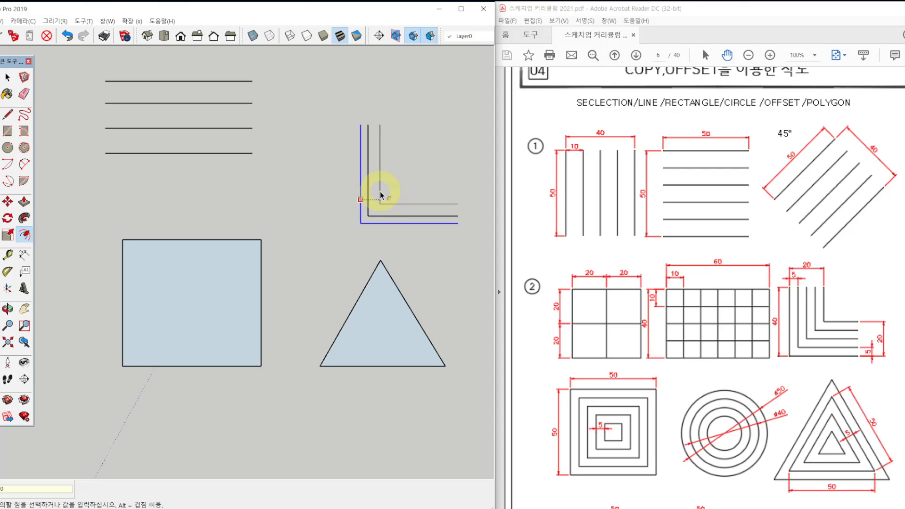
key(Return)
click(361, 194)
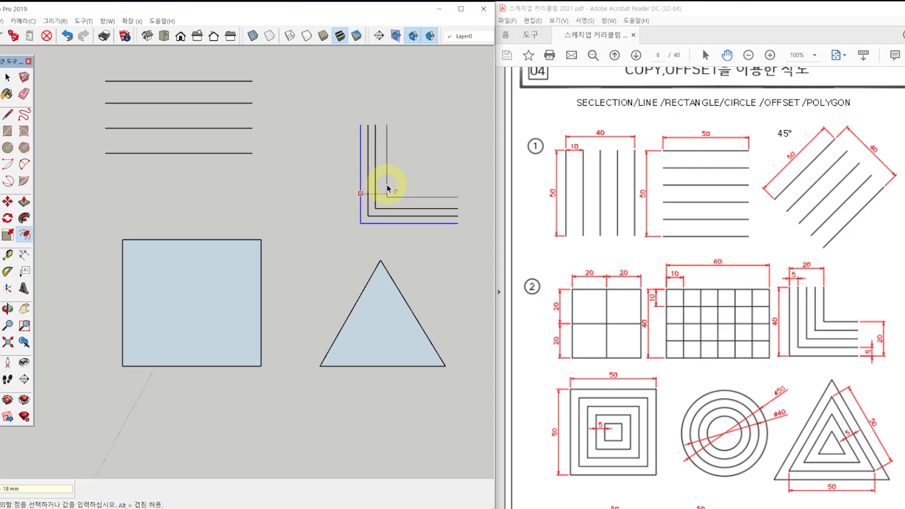
text(5)
key(Return)
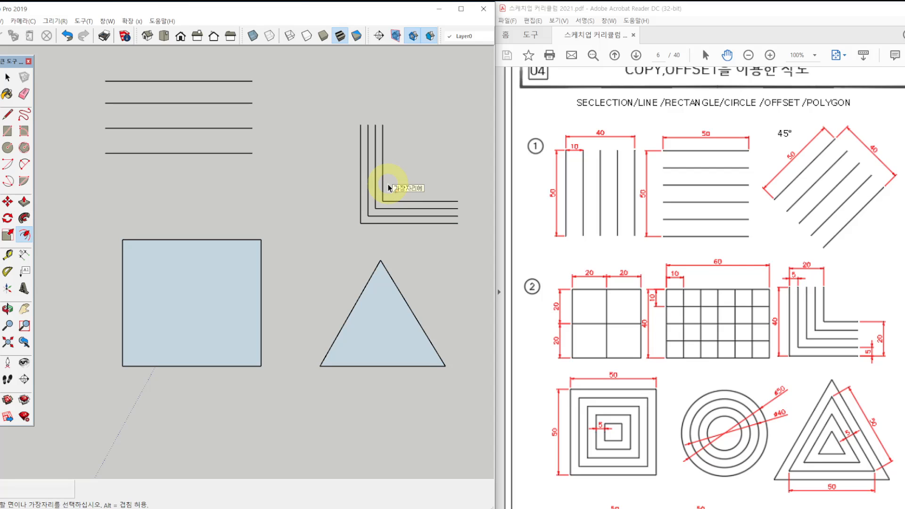
Offset the outline of the rectangle face inward by about 5 mm, starting from its upper edge.
click(198, 266)
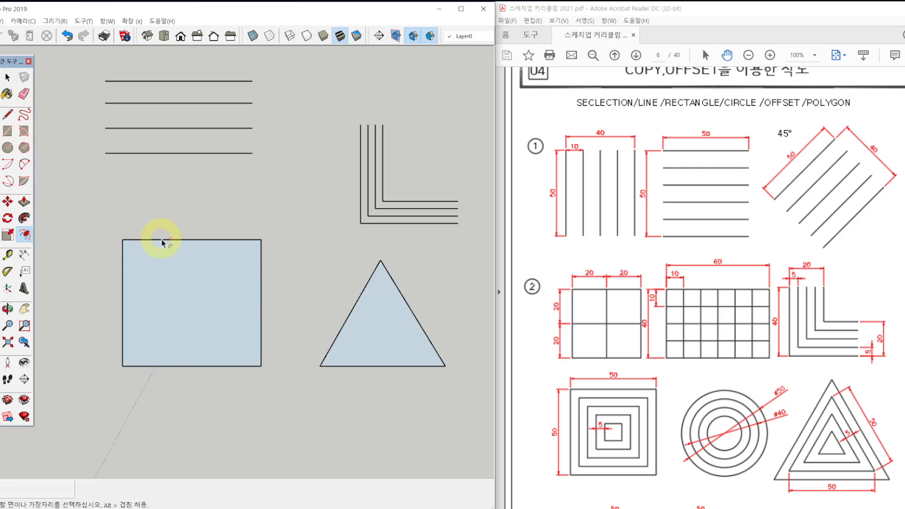
click(282, 358)
drag(99, 226, 270, 369)
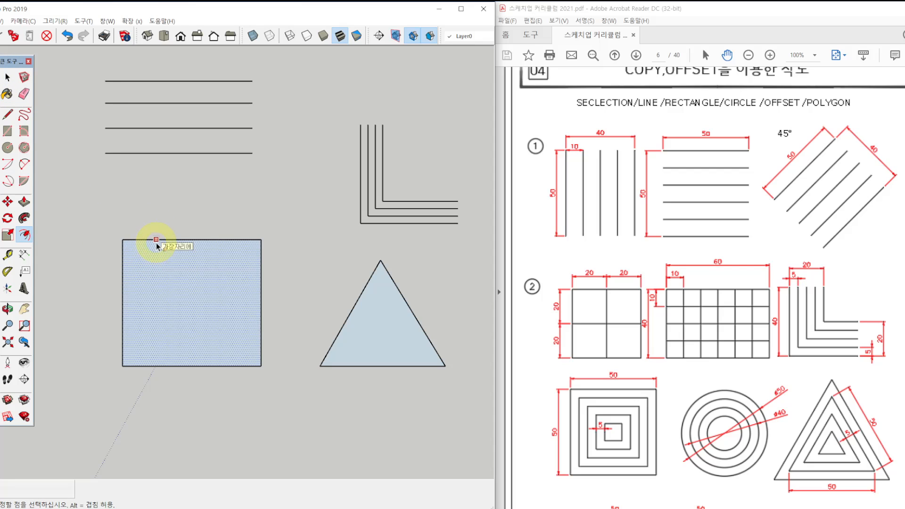
key(ctrl)
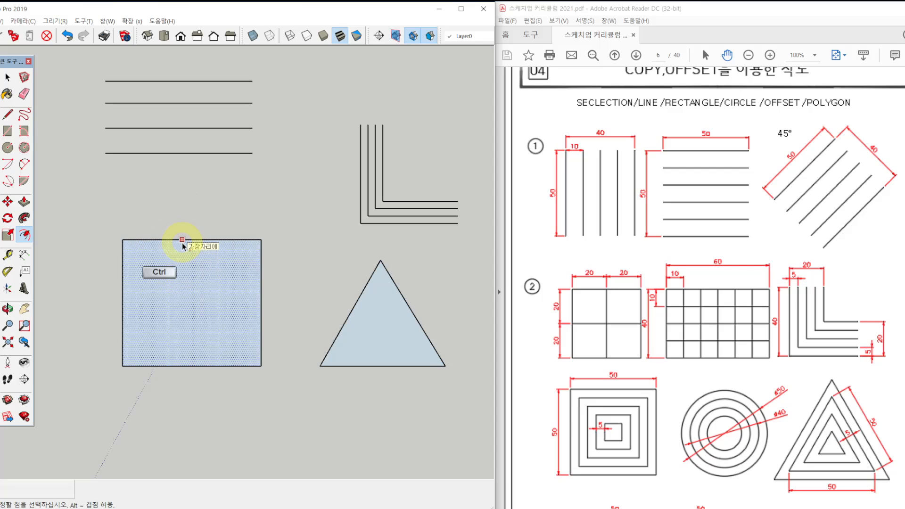
ctrl+click(182, 240)
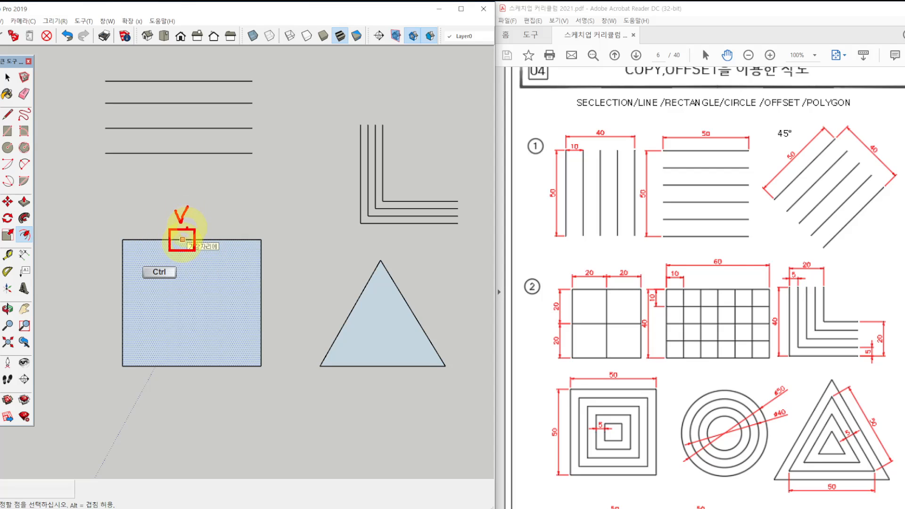
click(188, 274)
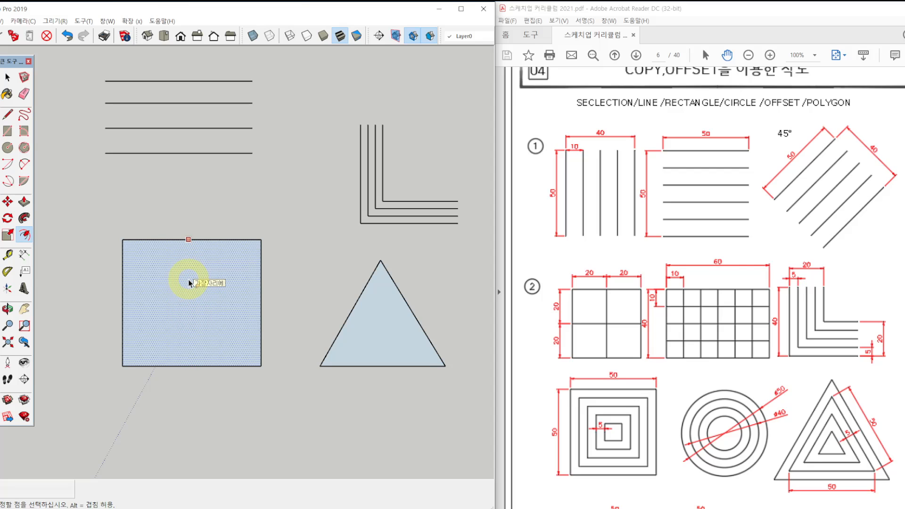
click(187, 240)
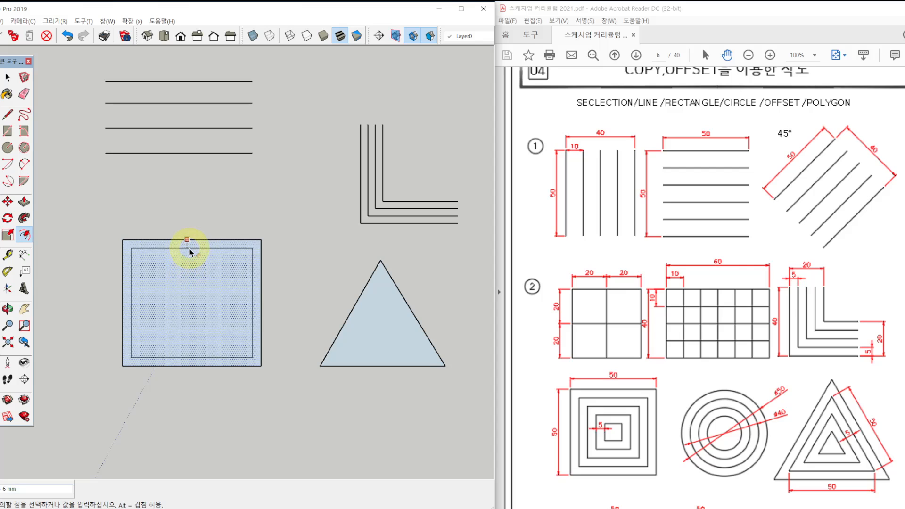
click(189, 255)
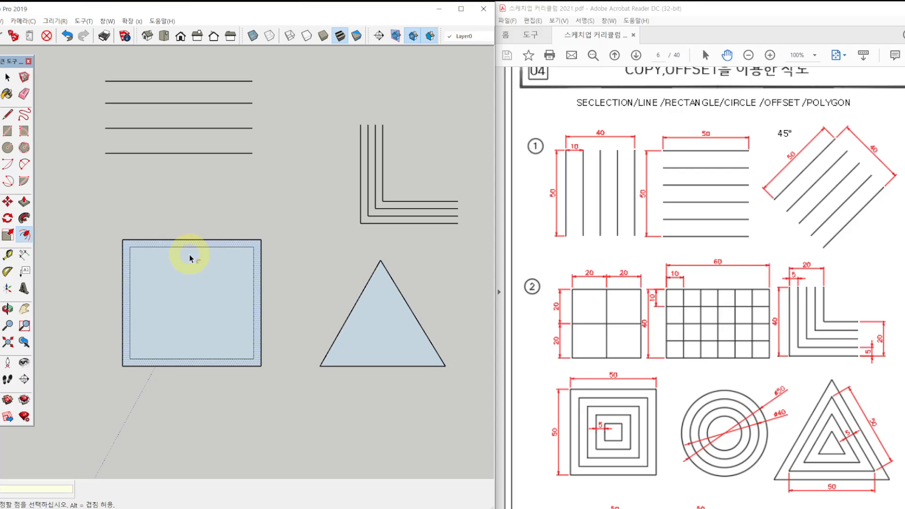
Offset the inner rectangle outline inward once more by the same distance, starting from its upper edge, and return to the Select tool.
click(192, 247)
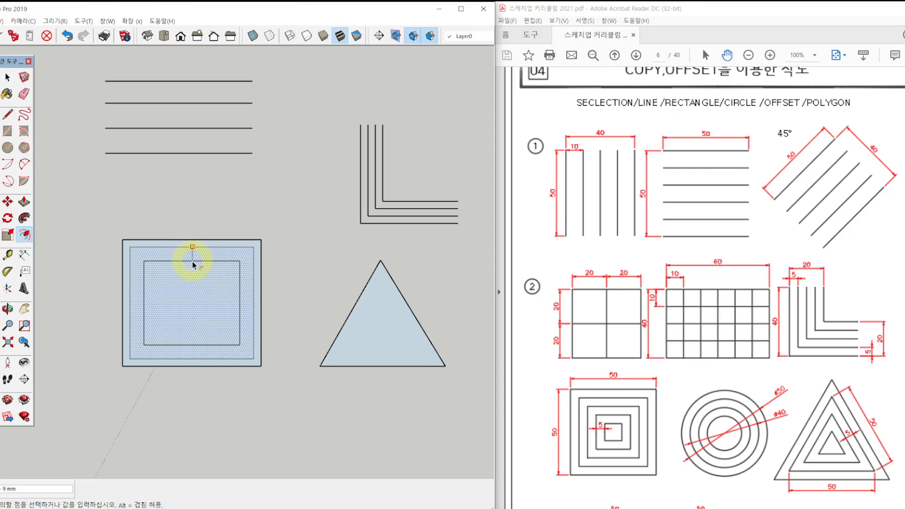
double_click(192, 263)
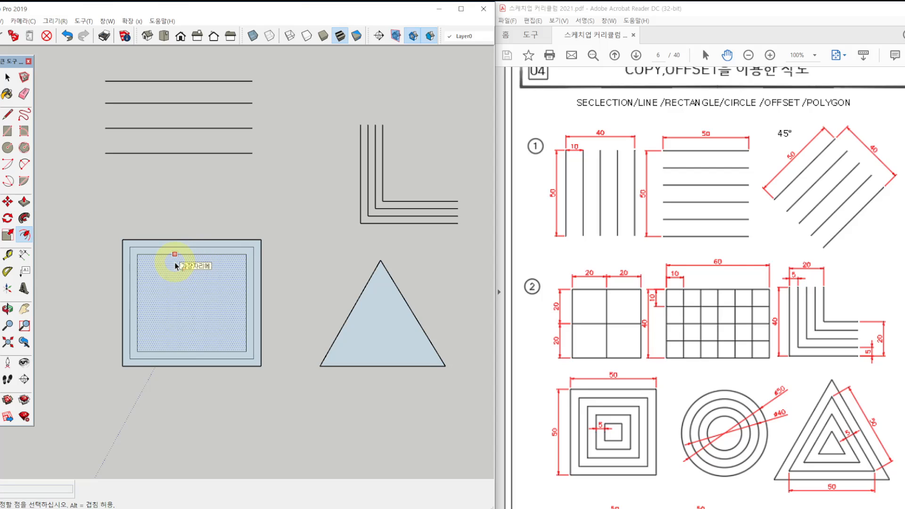
key(space)
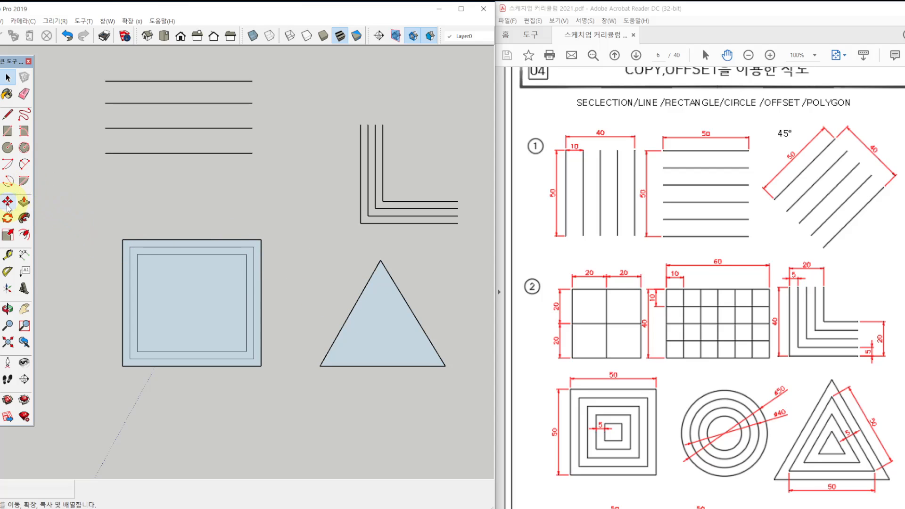
Copy the rectangle's outer left edge a short distance to the left along the red axis with the Move tool.
click(123, 289)
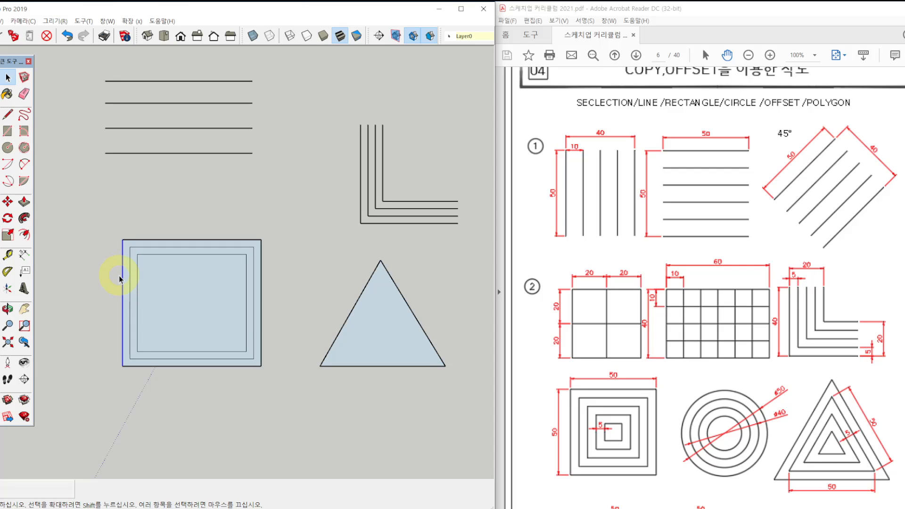
key(m)
click(119, 278)
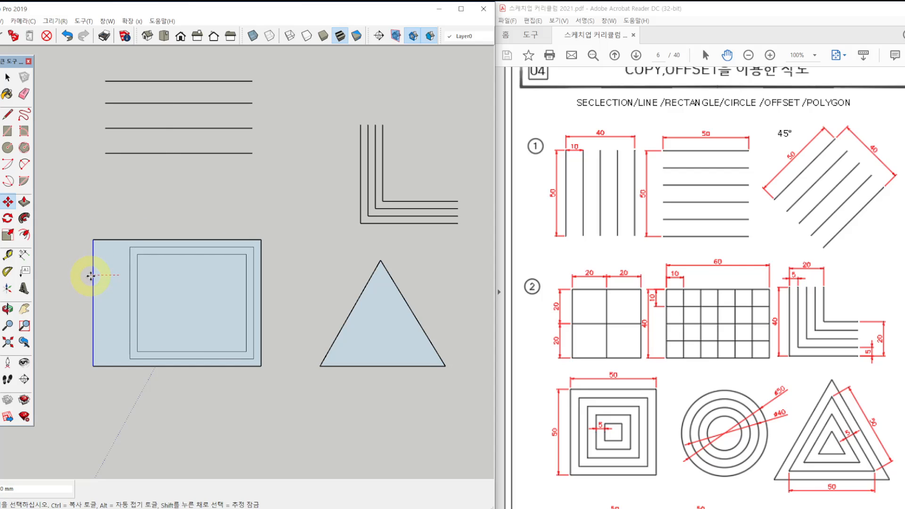
key(ctrl)
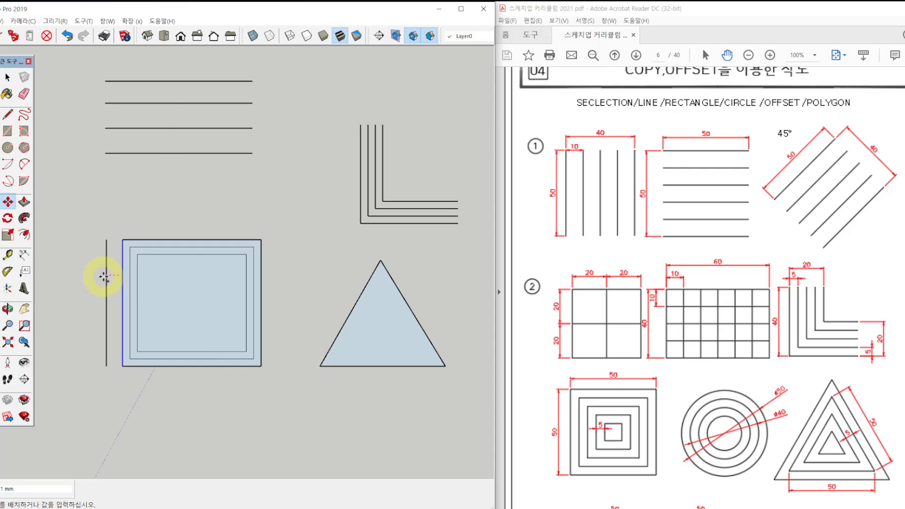
click(104, 276)
key(space)
scroll(329, 307, down, 2)
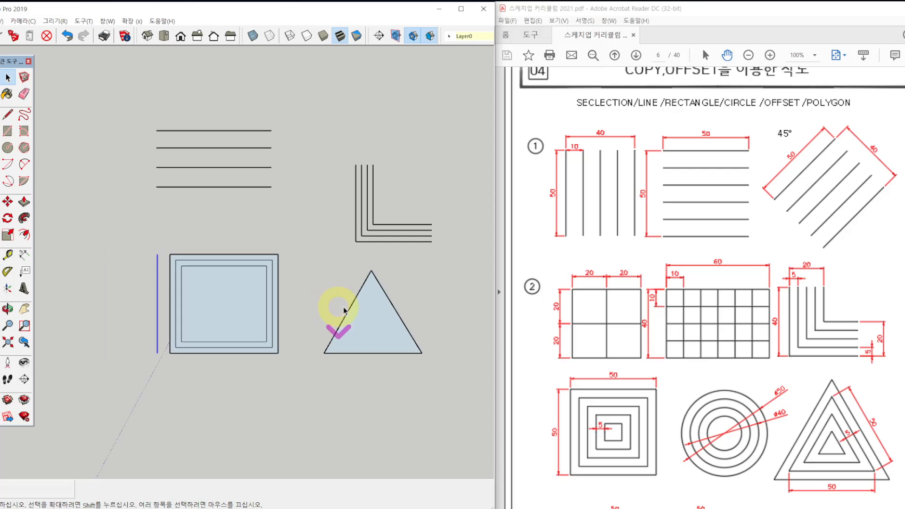
click(322, 315)
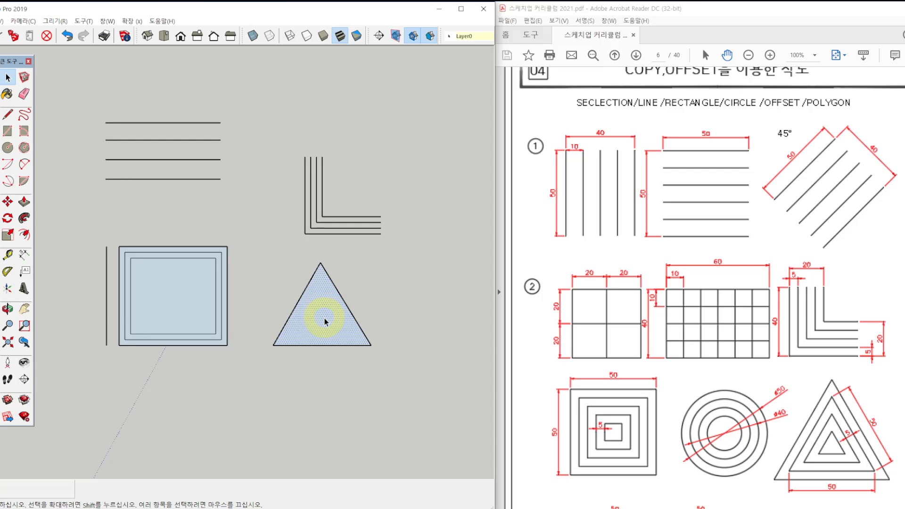
scroll(324, 318, up, 1)
key(m)
click(324, 315)
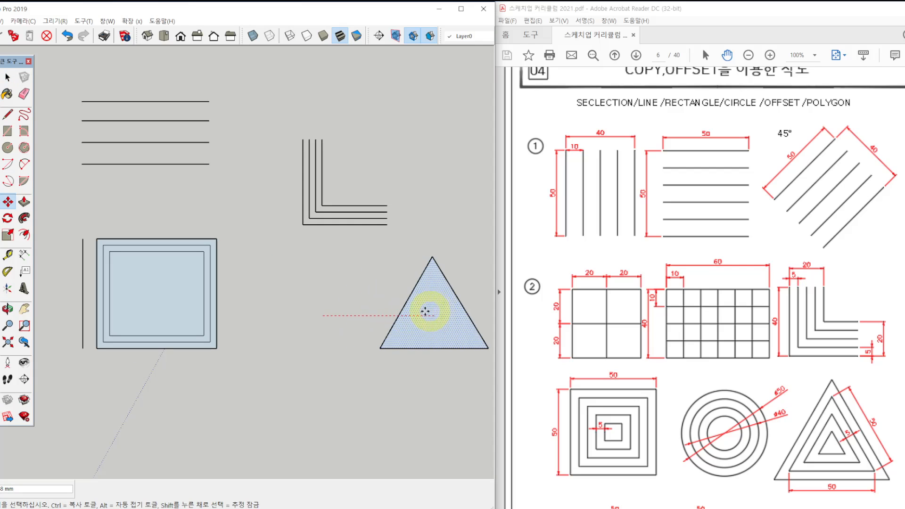
key(space)
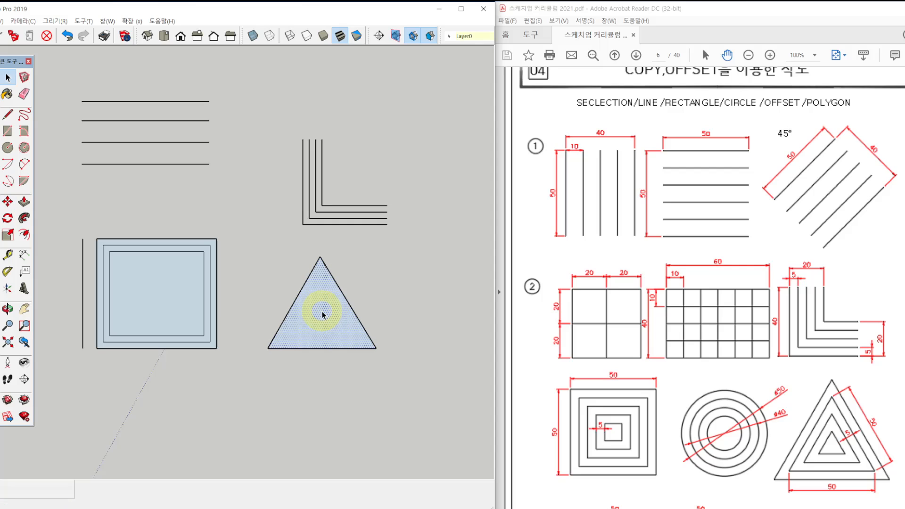
Copy the triangle face horizontally to the right along the red axis, leaving a gap between the two triangles.
click(322, 317)
key(m)
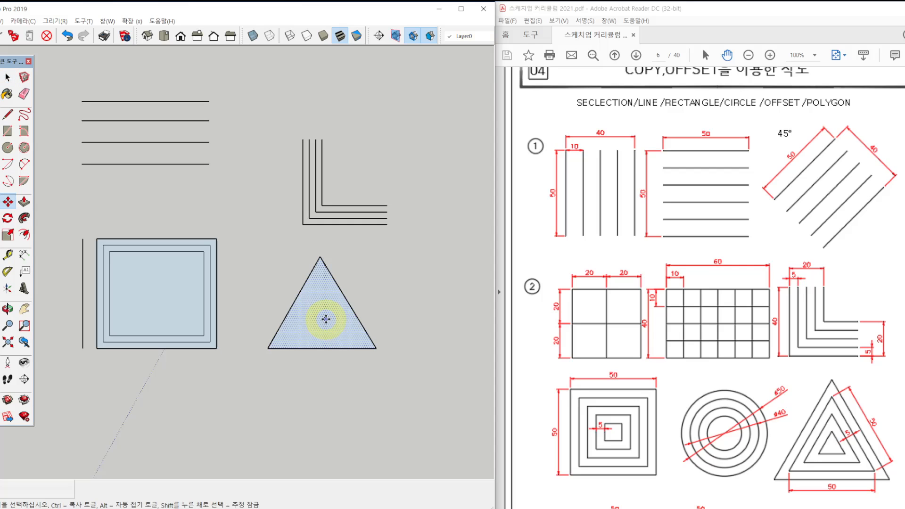
click(326, 321)
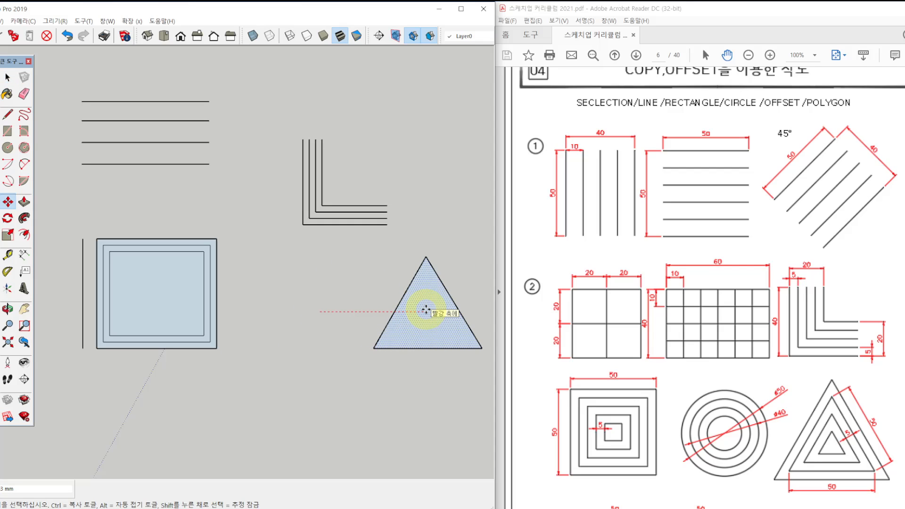
key(ctrl)
key(shift)
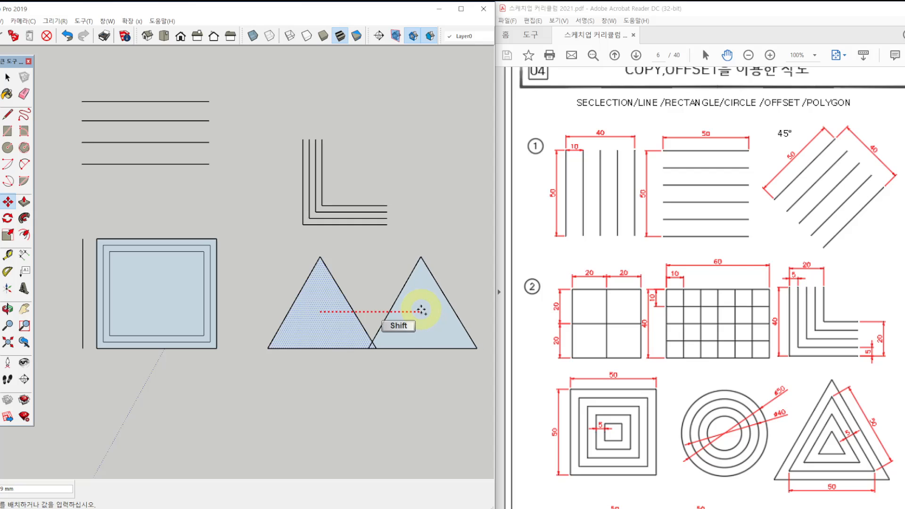
shift+middle_drag(421, 309, 293, 306)
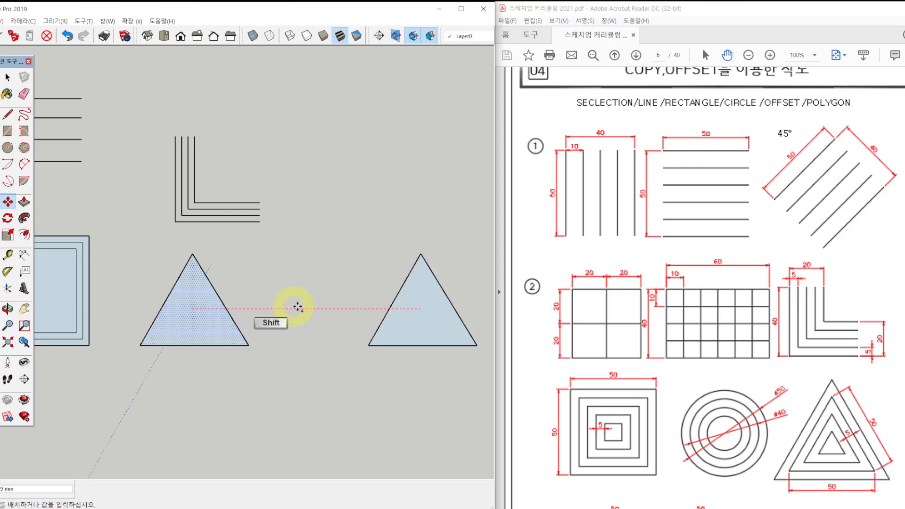
click(337, 311)
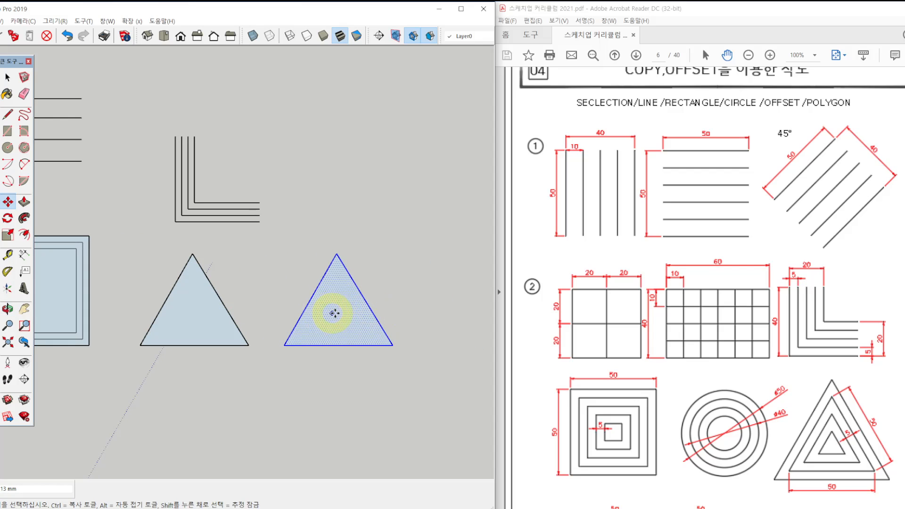
Copy the right-hand triangle straight down, and copy that one to the left to form a two-by-two arrangement.
click(336, 311)
key(ctrl)
click(338, 424)
click(340, 427)
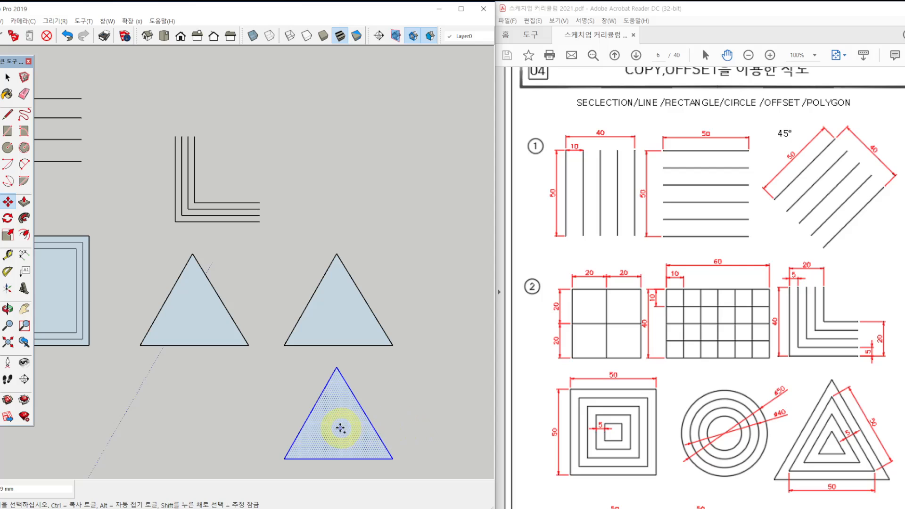
key(ctrl)
click(198, 425)
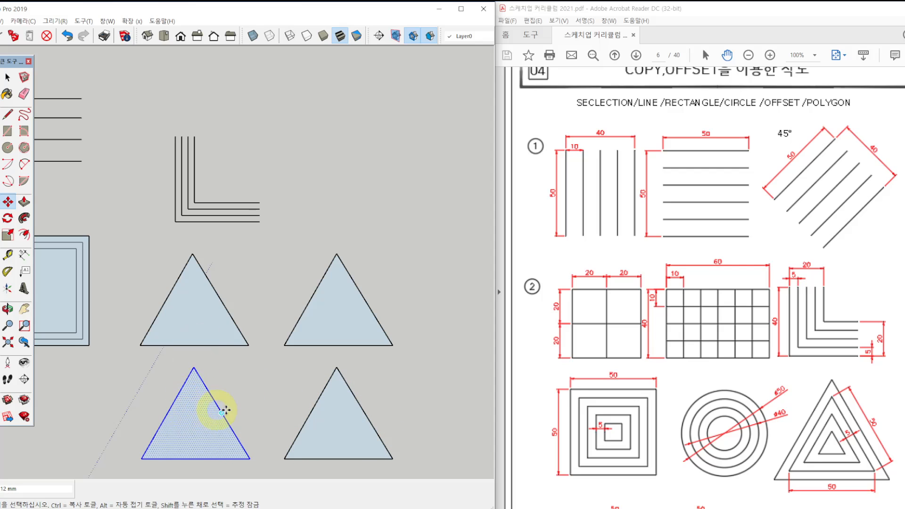
Undo the two triangle copies in the lower row.
key(ctrl+z)
key(ctrl+z)
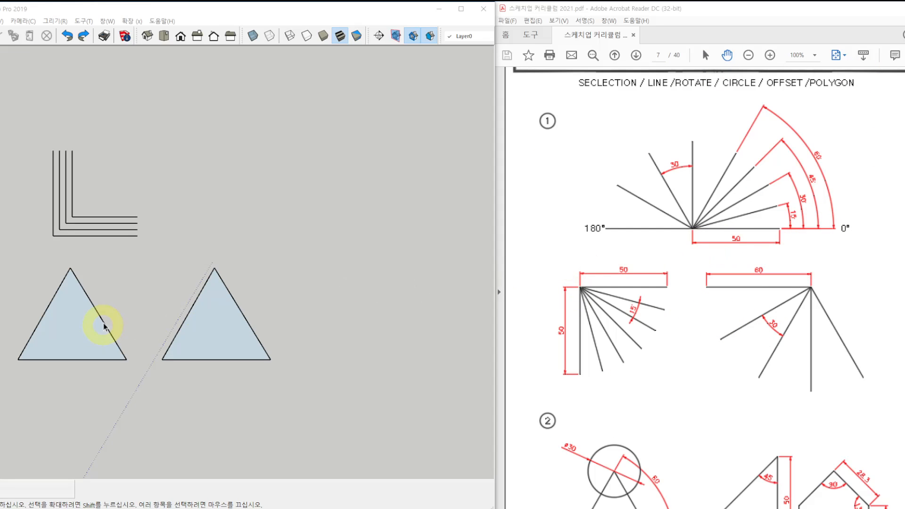
Review the COPY, OFFSET drawings on page 6 of the PDF reference and bring up the ROTATE practice drawings on page 7.
scroll(698, 292, up, 10)
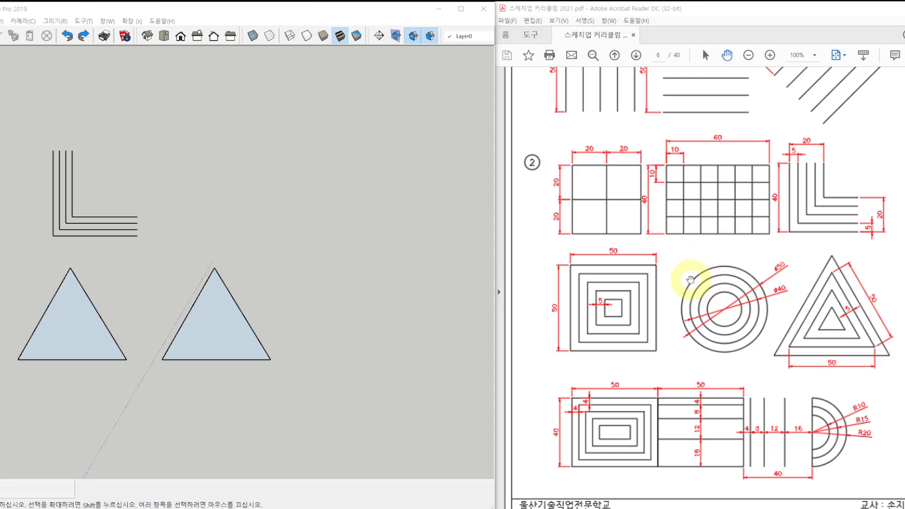
scroll(695, 277, down, 10)
click(299, 230)
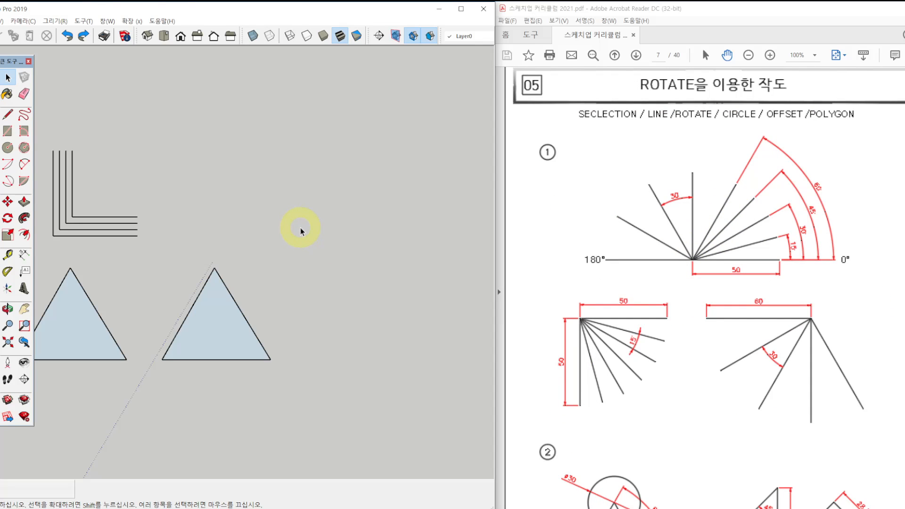
key(l)
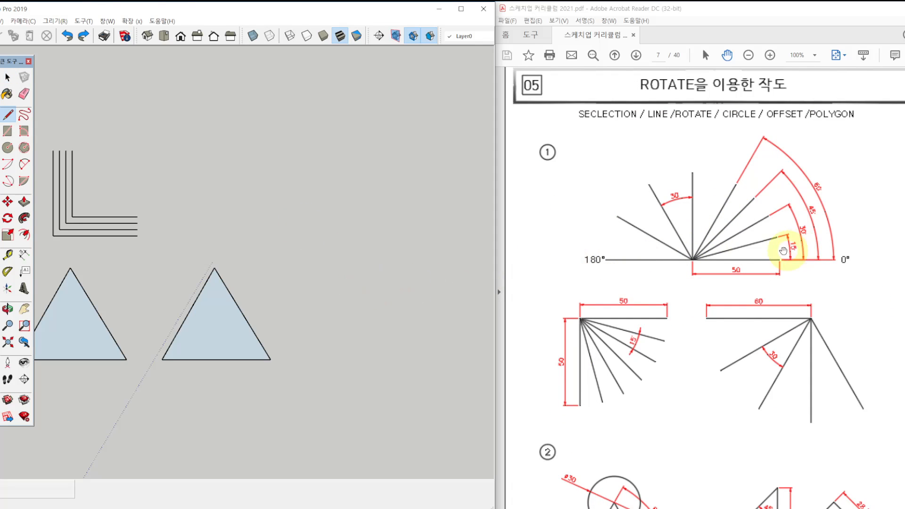
scroll(782, 250, up, 8)
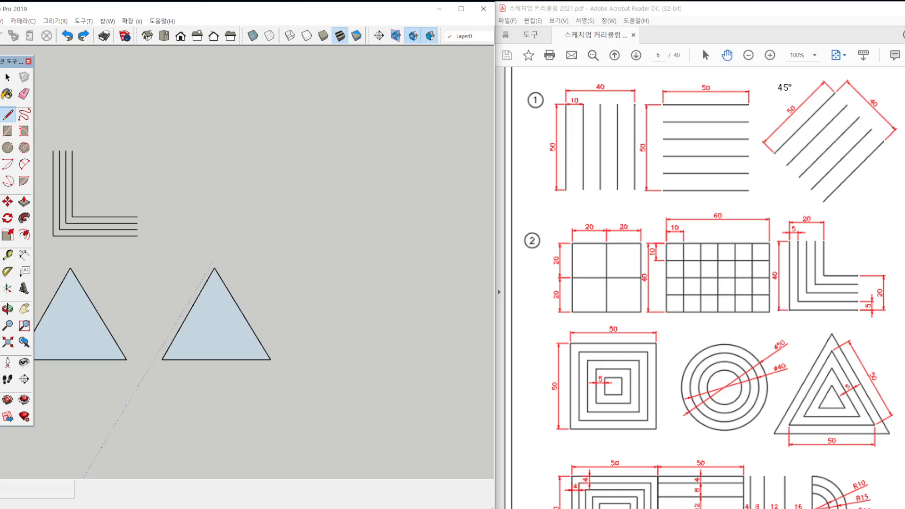
scroll(706, 283, down, 8)
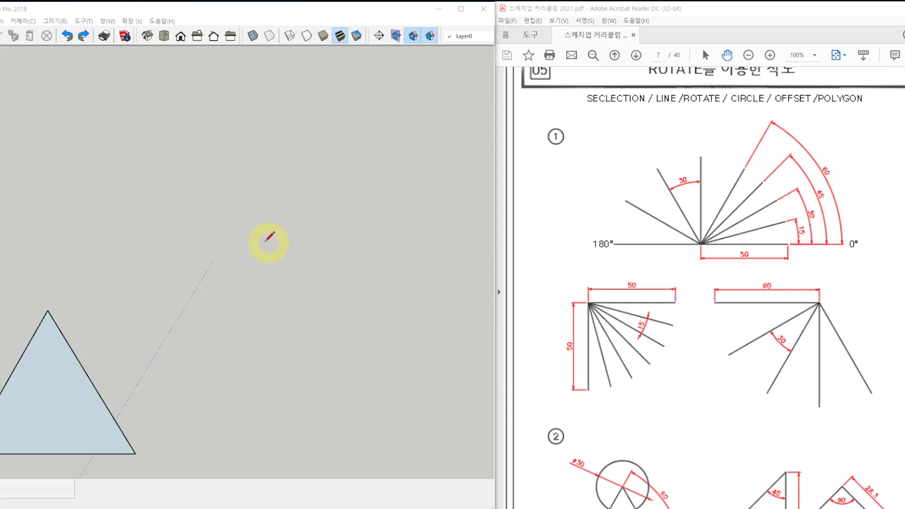
Draw a 50 mm horizontal line along the red axis in an empty area right of the triangles.
shift+middle_drag(313, 192, 180, 222)
key(l)
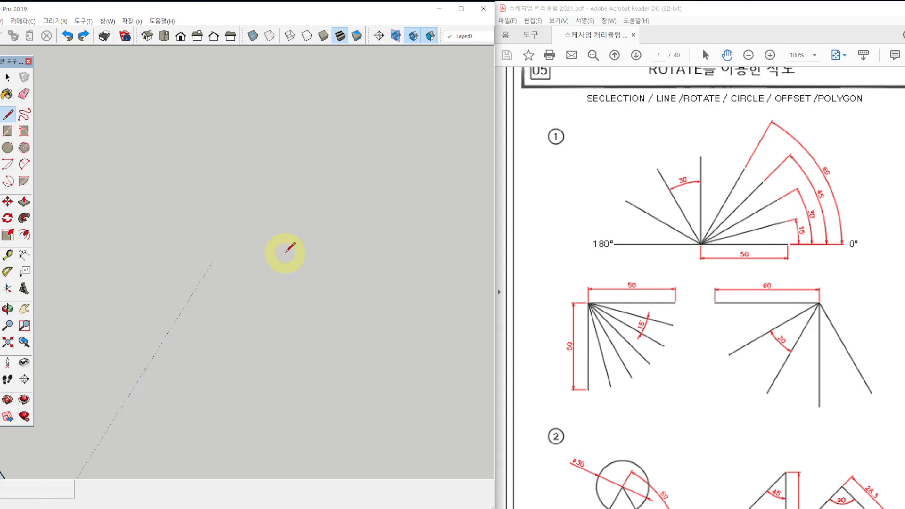
click(285, 252)
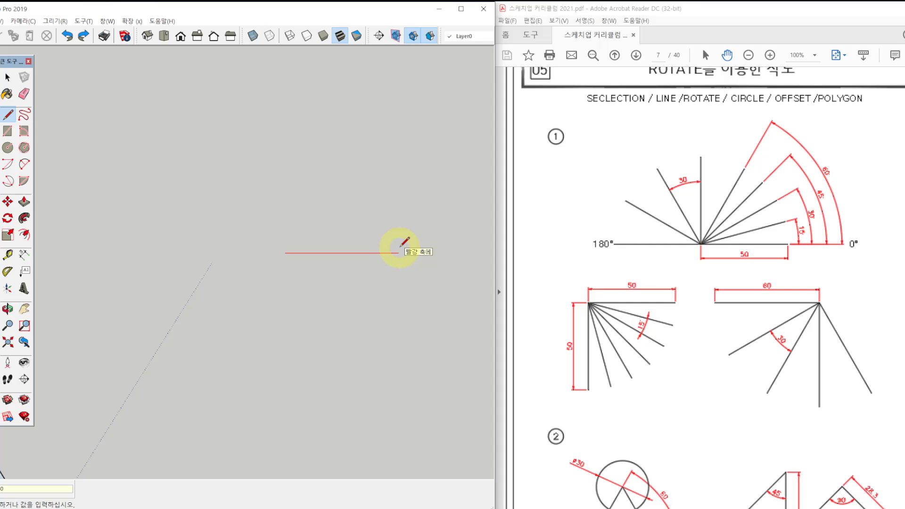
text(50)
key(Return)
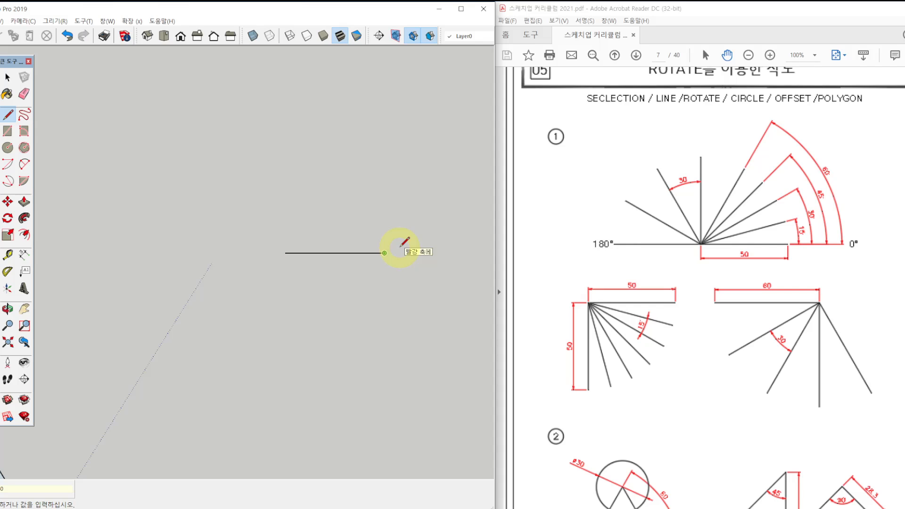
key(Escape)
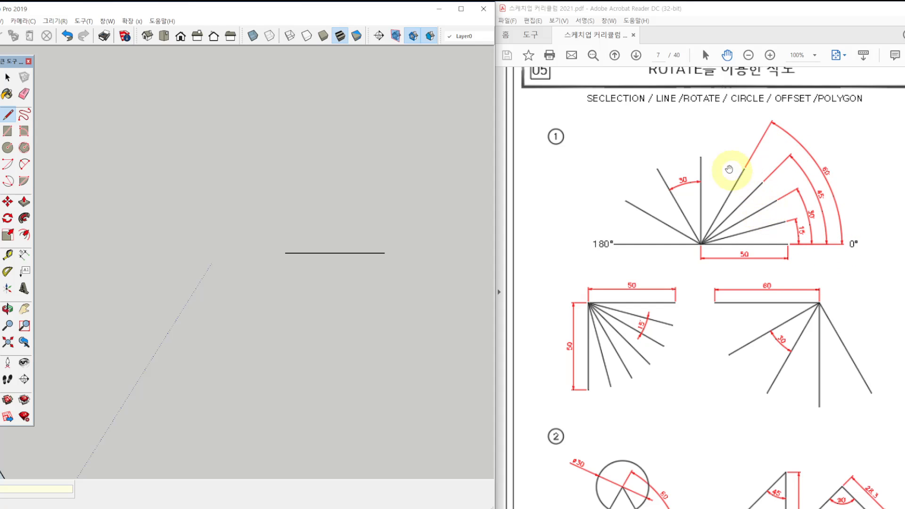
Copy the 50 mm horizontal line rotated 15° counterclockwise about its left endpoint, and refit the SketchUp window beside the PDF.
scroll(344, 247, up, 3)
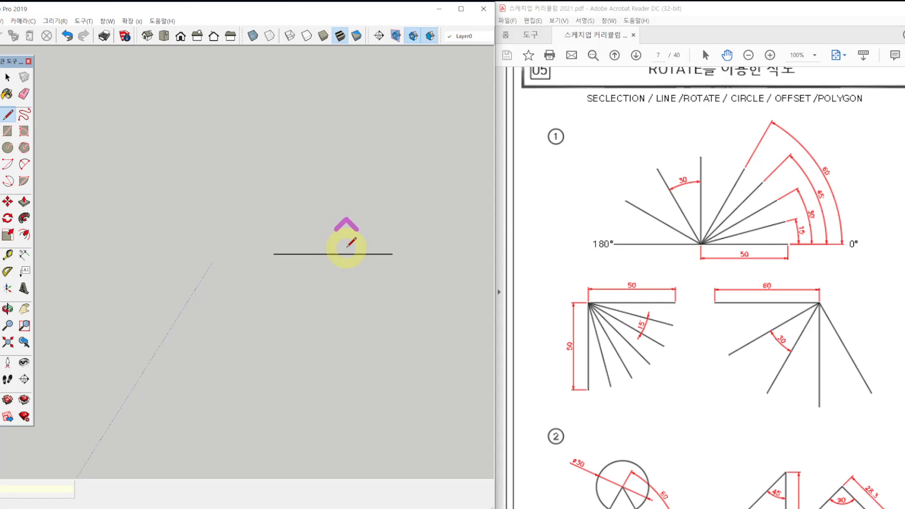
click(8, 218)
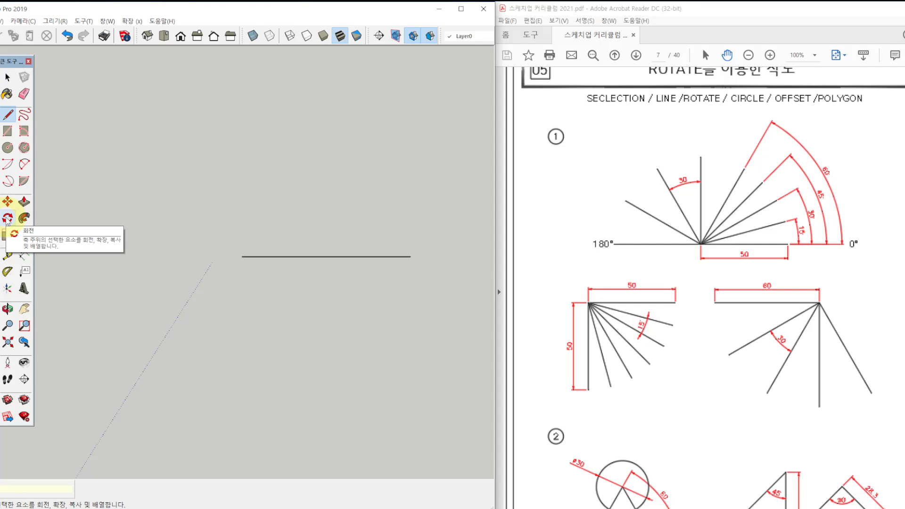
click(7, 218)
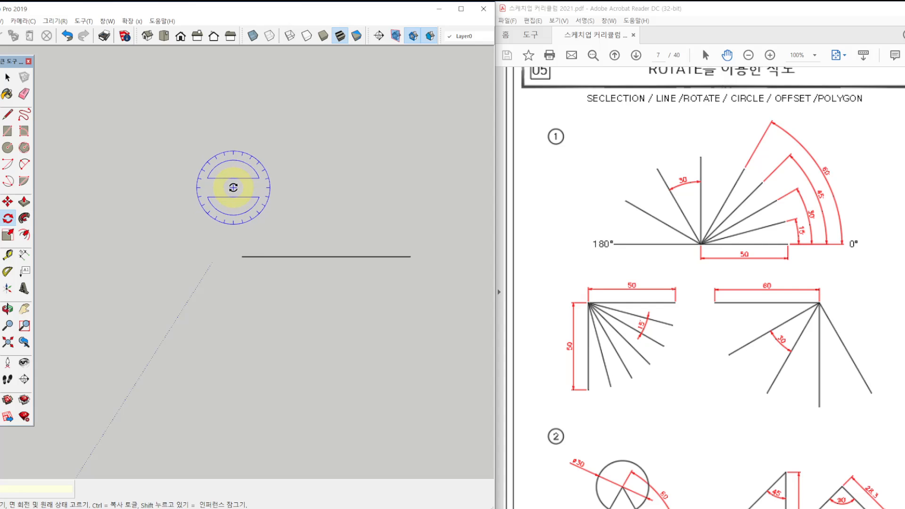
key(ctrl)
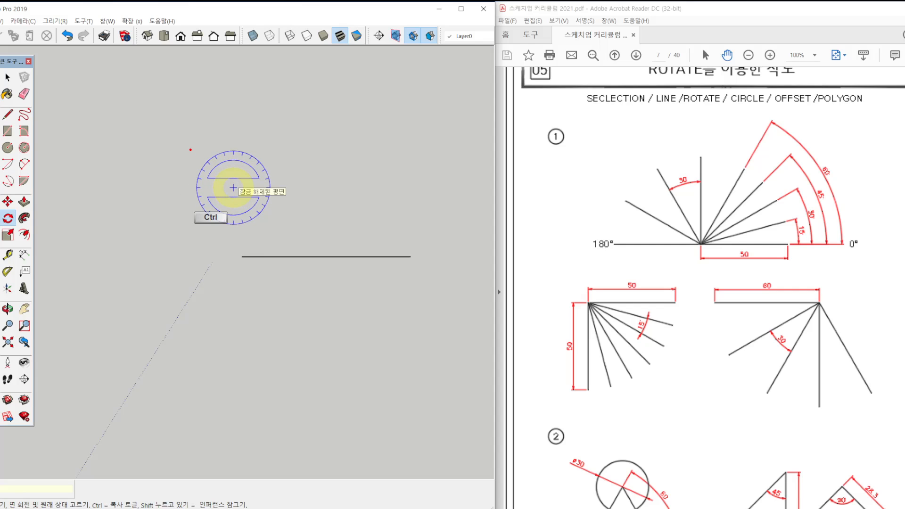
ctrl+drag(176, 139, 281, 230)
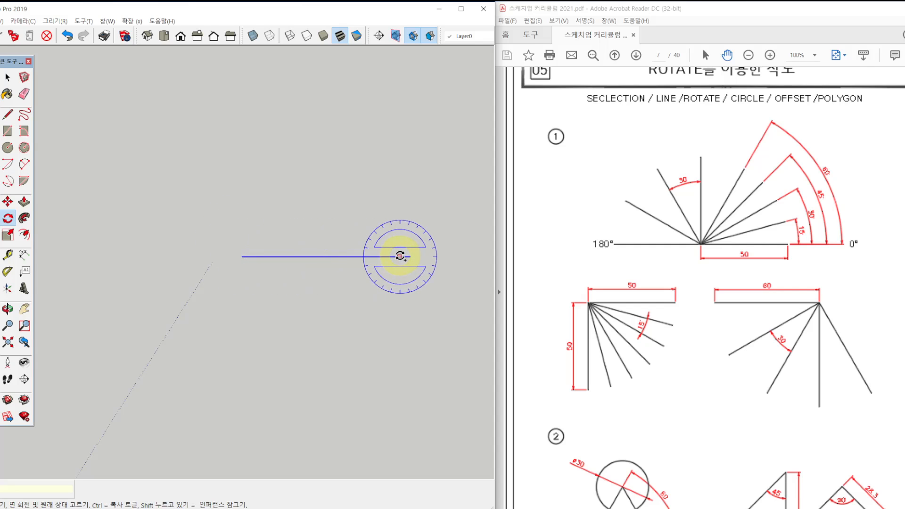
click(239, 256)
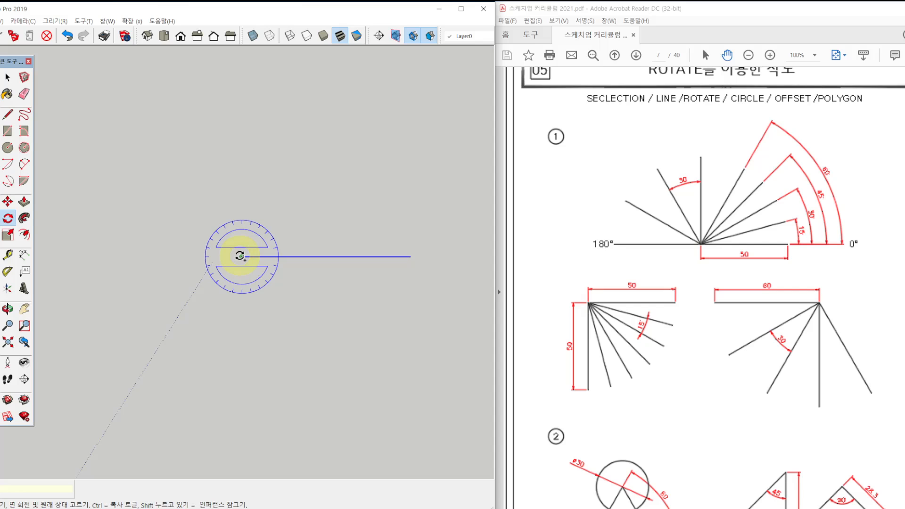
click(408, 257)
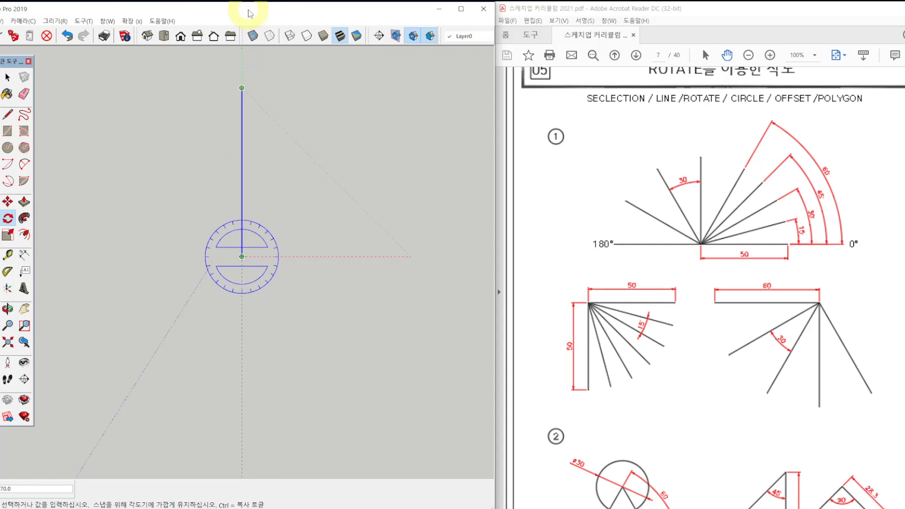
mouse_move(242, 10)
mouse_down()
mouse_move(329, 9)
mouse_move(311, 12)
mouse_up()
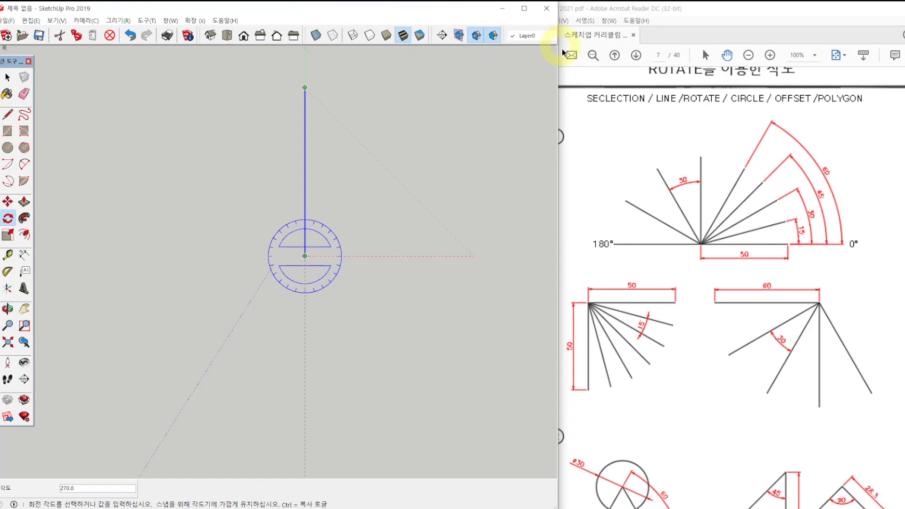
drag(558, 93, 513, 95)
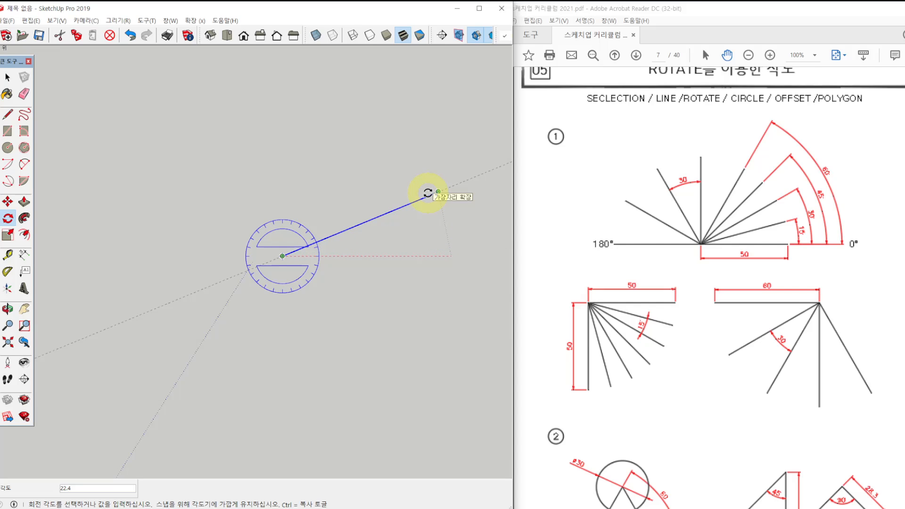
key(ctrl)
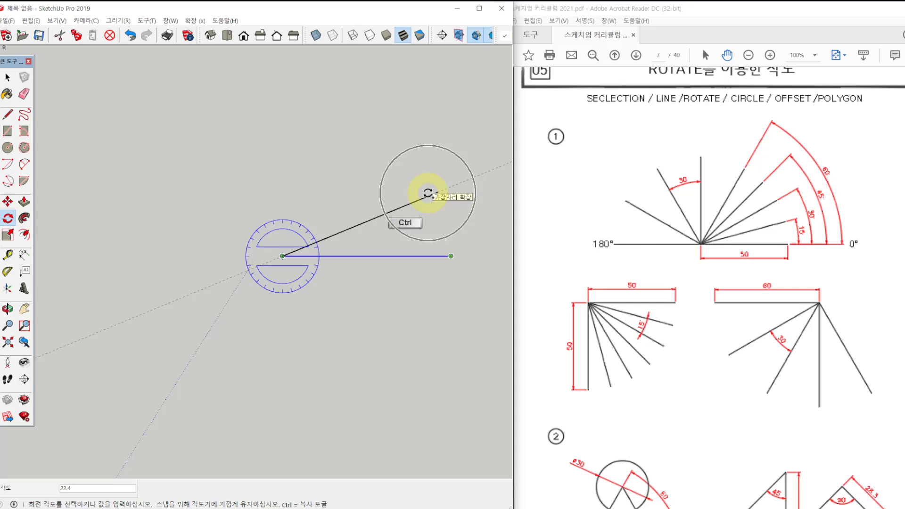
key(ctrl)
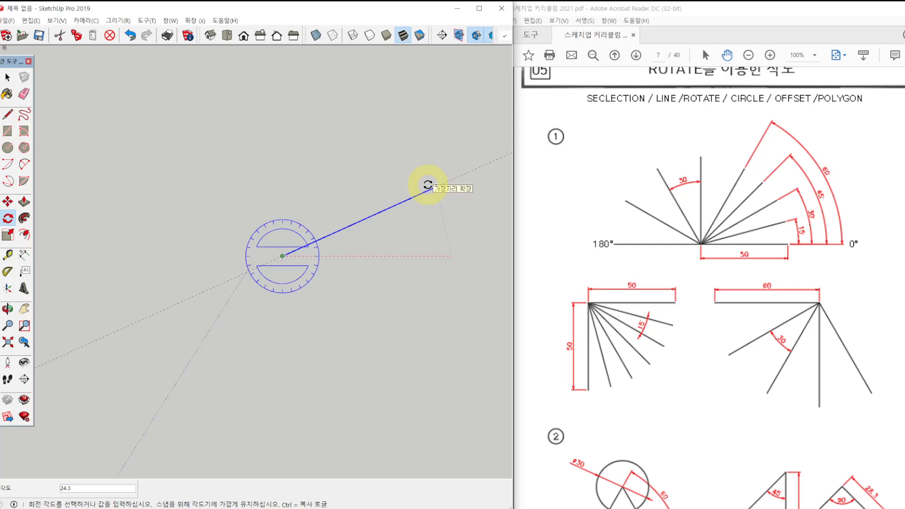
key(ctrl)
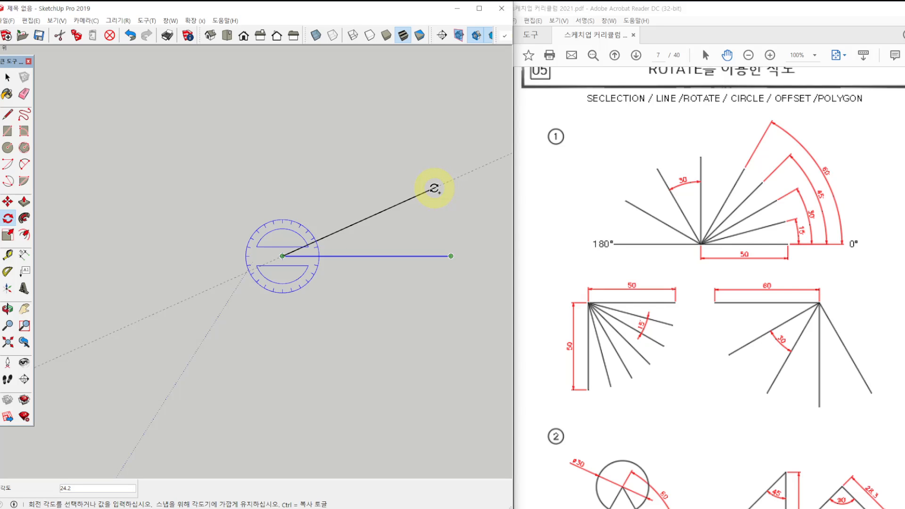
key(Return)
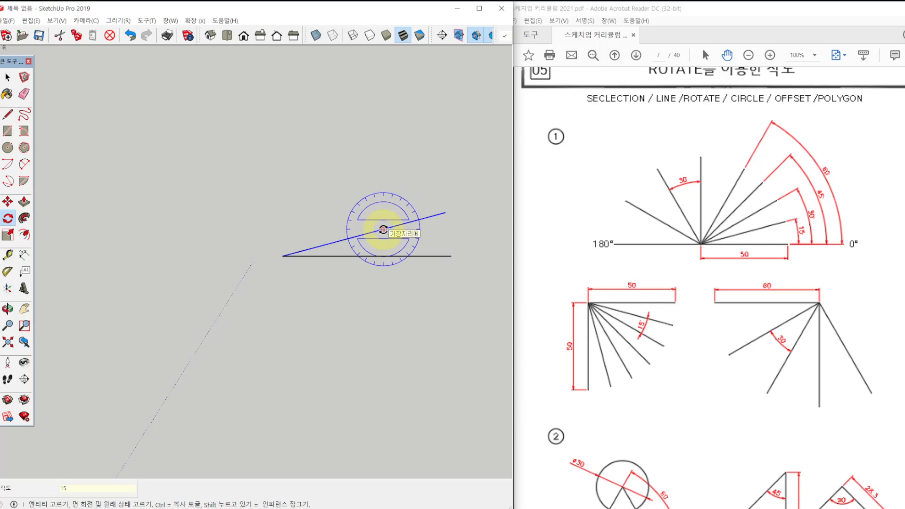
Rotate-copy both selected lines 30° counterclockwise about their shared left endpoint, using the horizontal line as the reference.
click(282, 256)
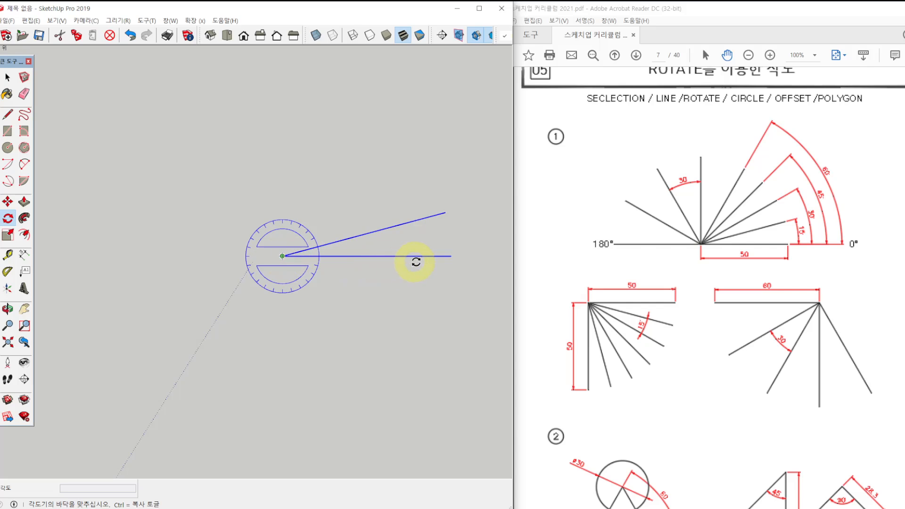
click(451, 256)
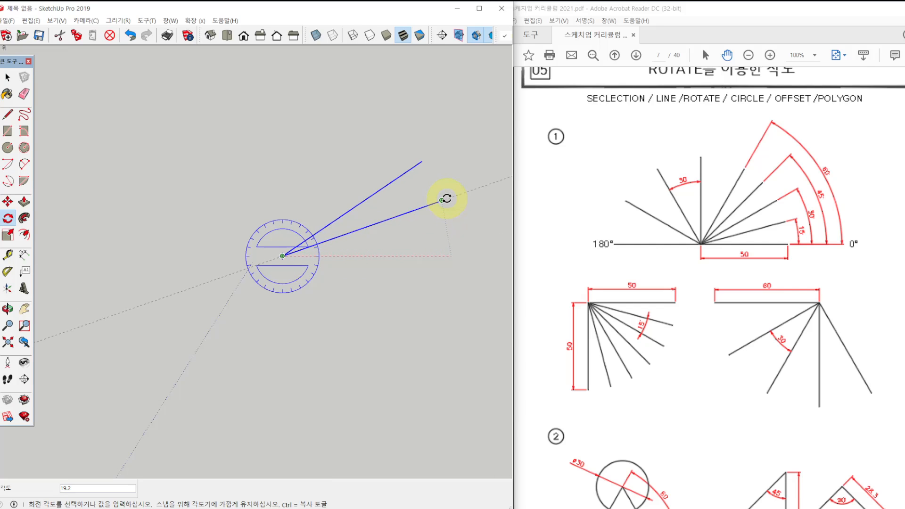
key(ctrl)
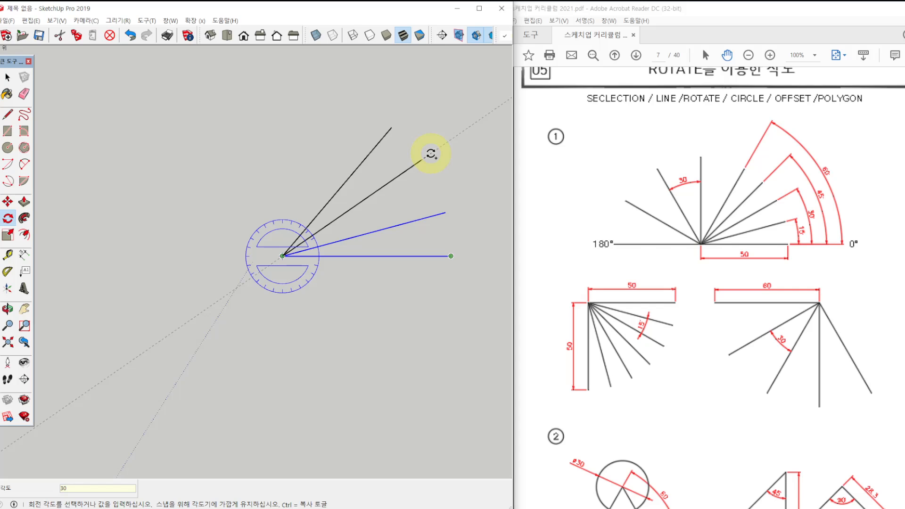
key(Return)
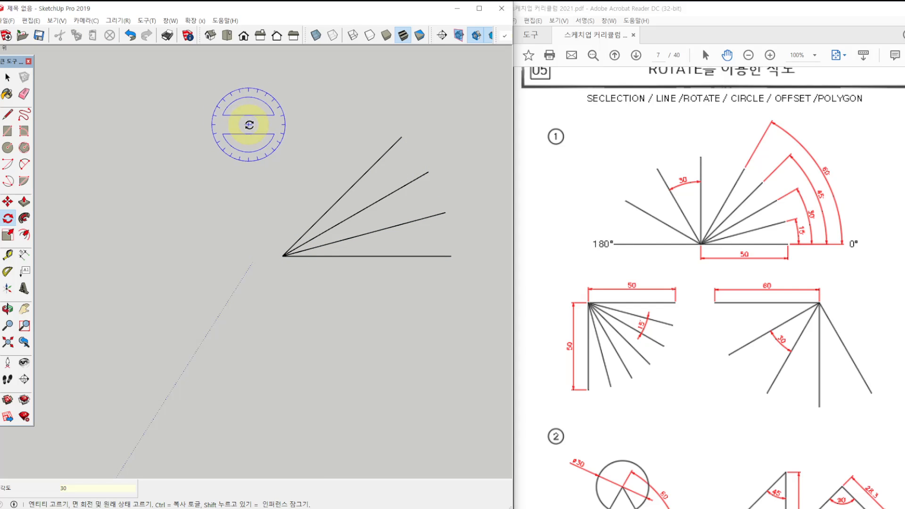
Try a copy of only the steepest line rotated 30° counterclockwise about the shared endpoint, and undo it.
key(space)
click(371, 170)
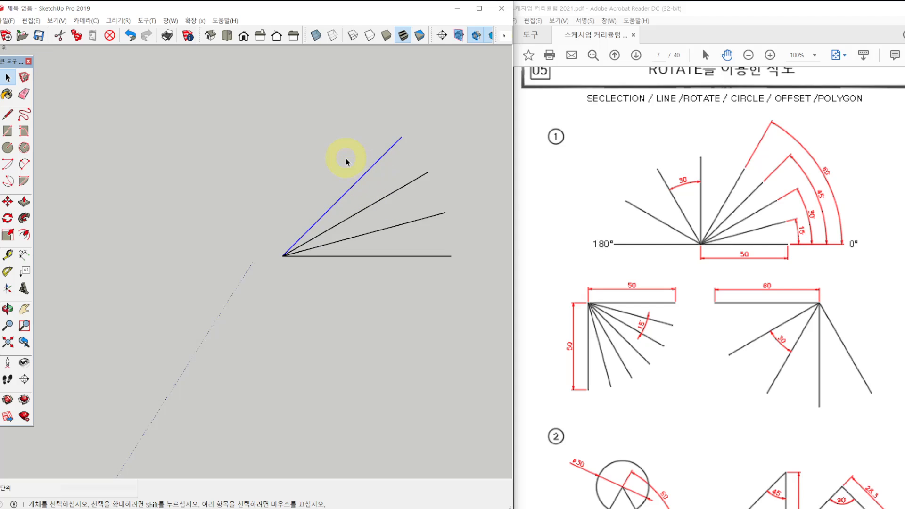
shift+click(397, 228)
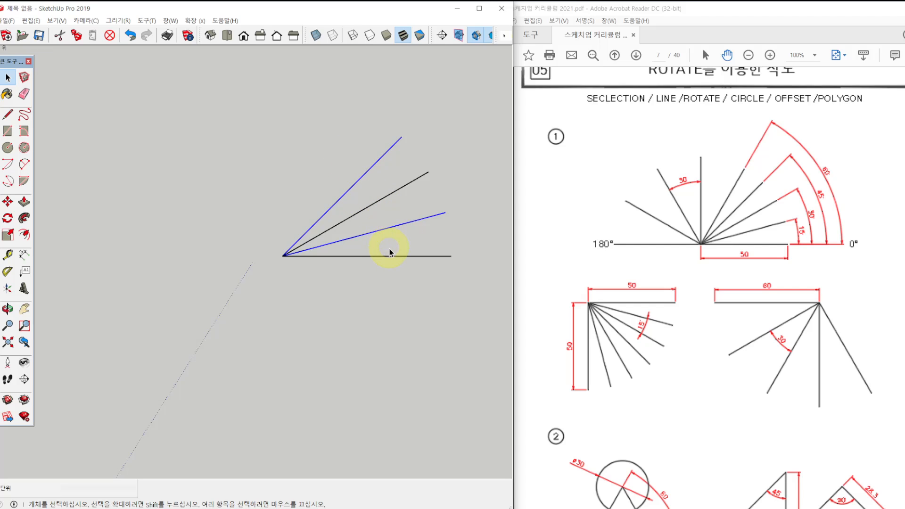
shift+click(374, 231)
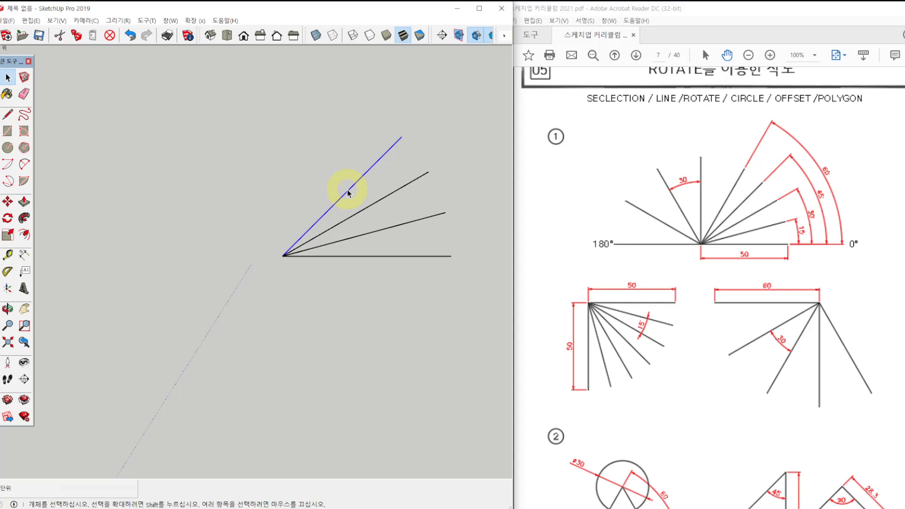
click(8, 218)
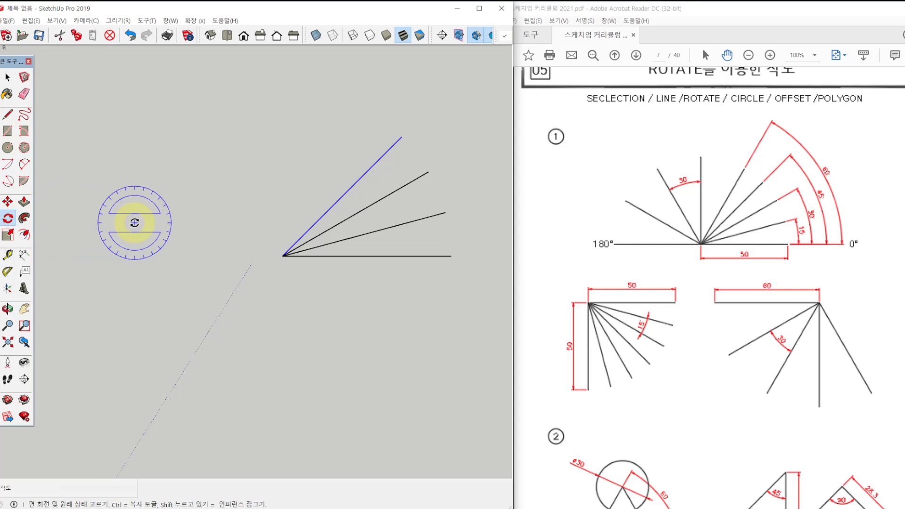
click(282, 256)
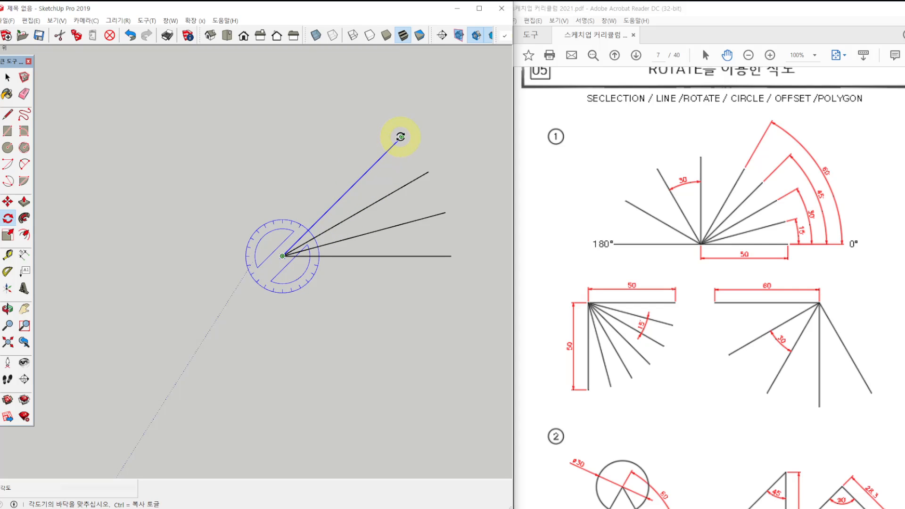
click(400, 136)
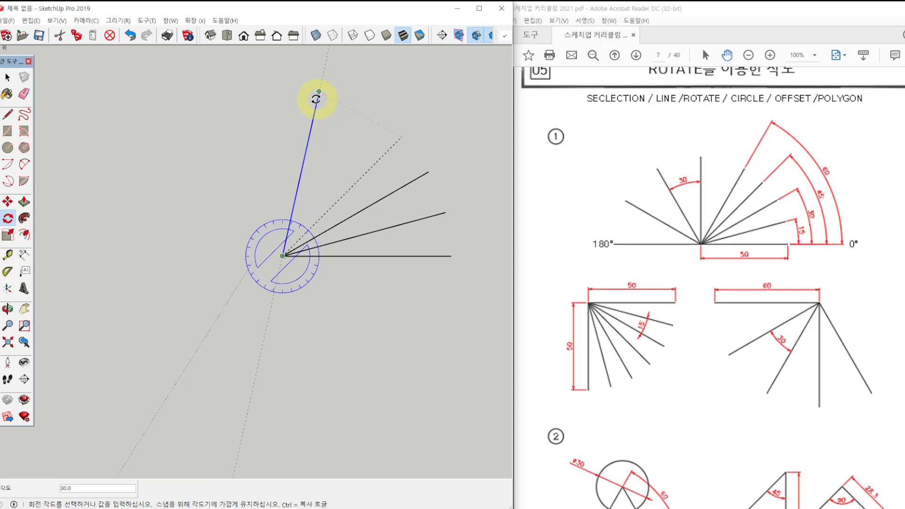
key(ctrl)
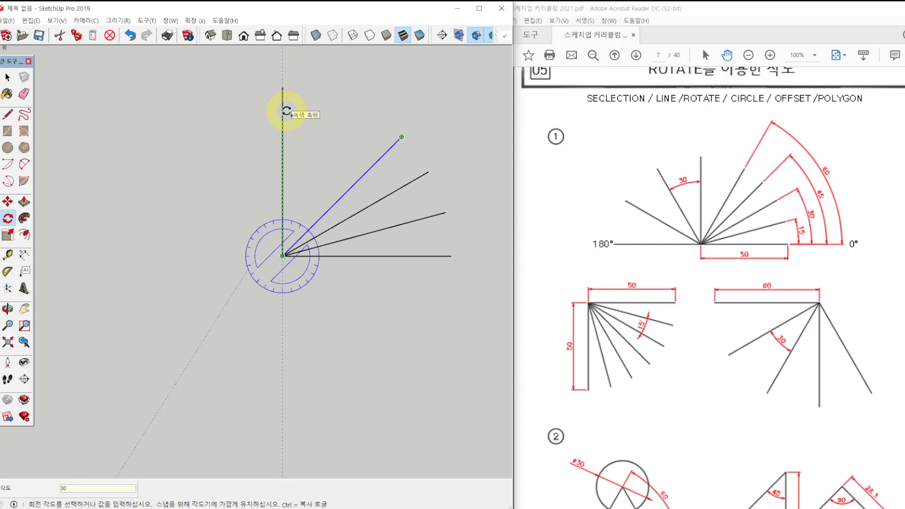
key(Return)
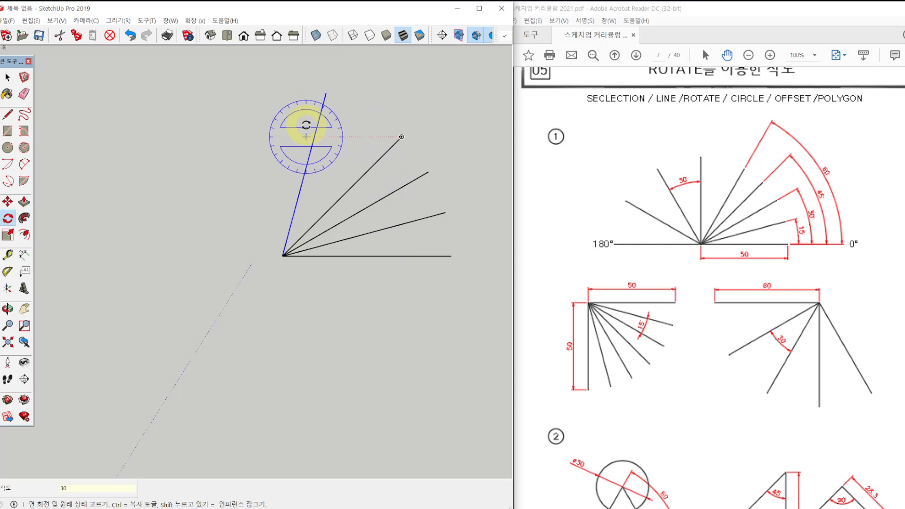
key(ctrl+z)
Rotate-copy the horizontal base line 90° counterclockwise about the shared endpoint to add a vertical line, and clear the selection.
key(space)
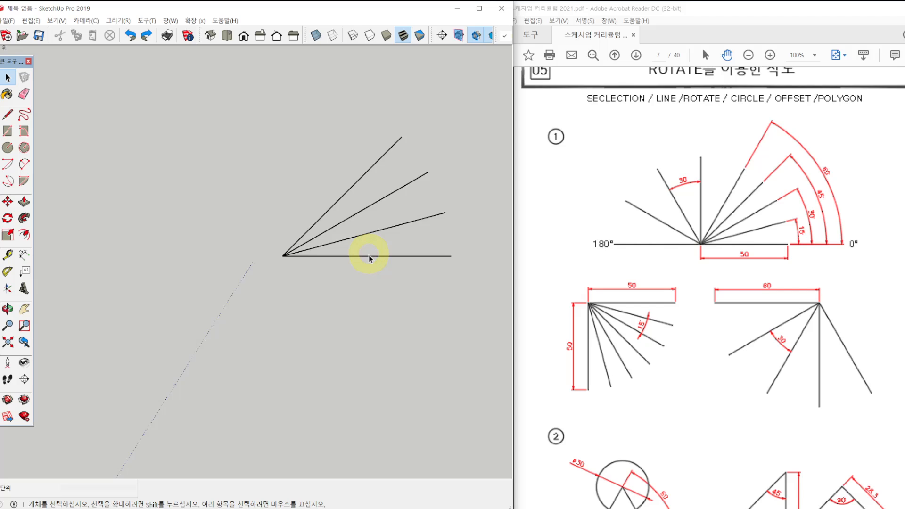
click(369, 256)
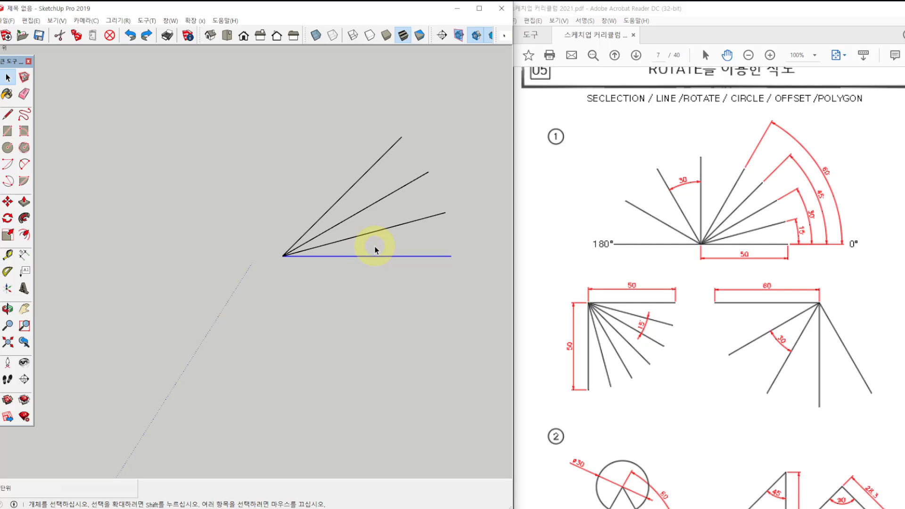
click(8, 218)
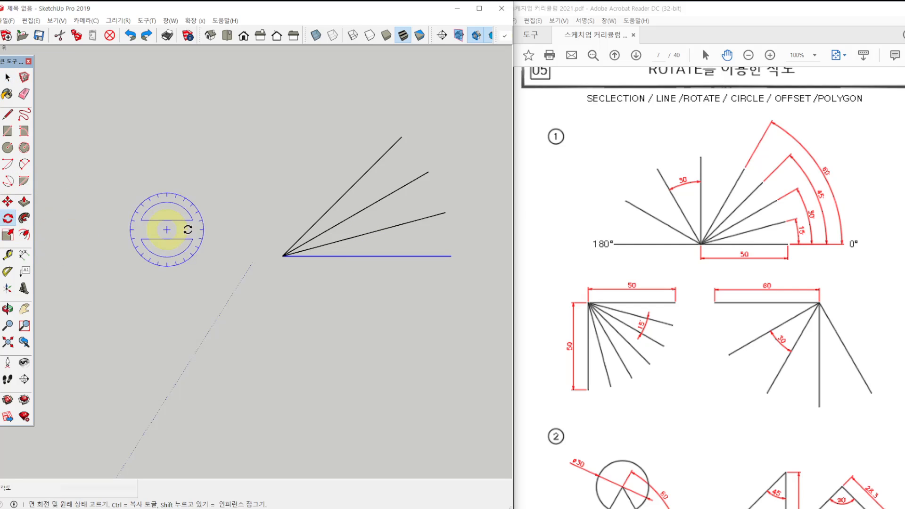
click(281, 256)
click(450, 256)
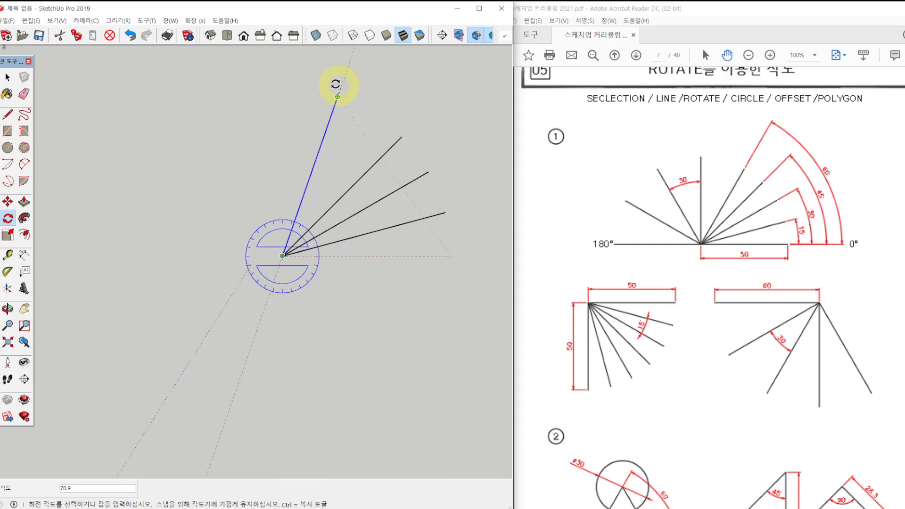
key(ctrl)
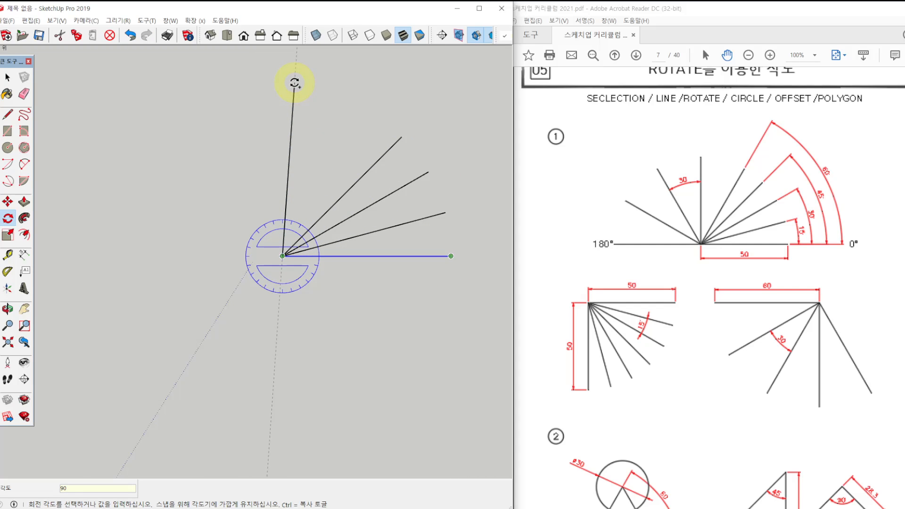
key(Return)
key(space)
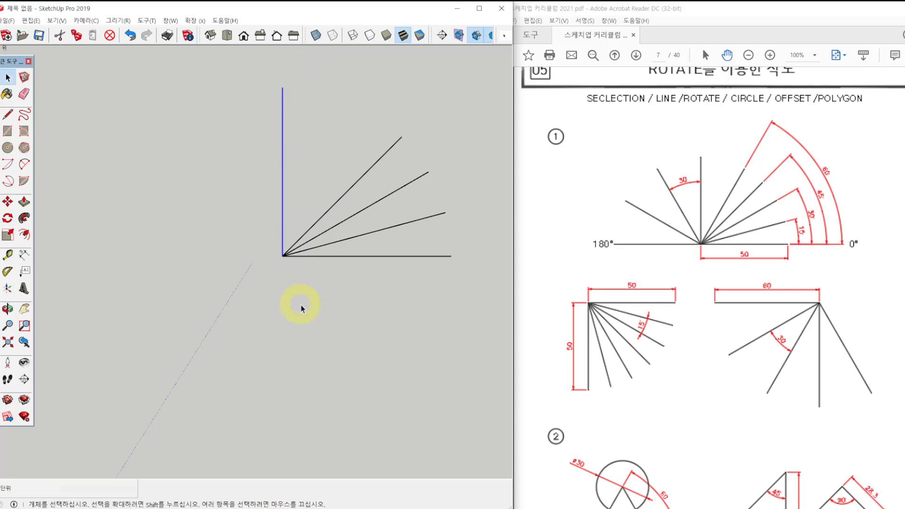
click(370, 309)
click(691, 304)
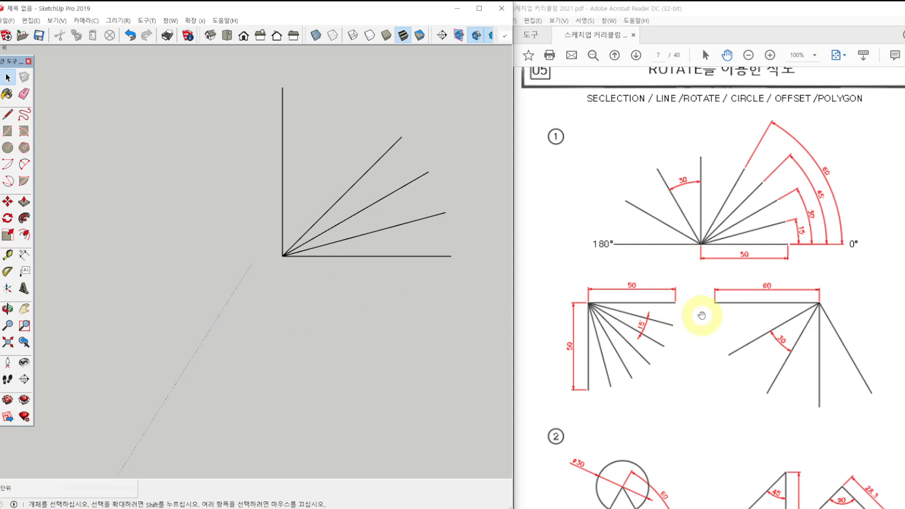
key(shift)
mouse_move(363, 285)
shift+middle_down()
mouse_move(262, 204)
mouse_move(257, 264)
shift+middle_up()
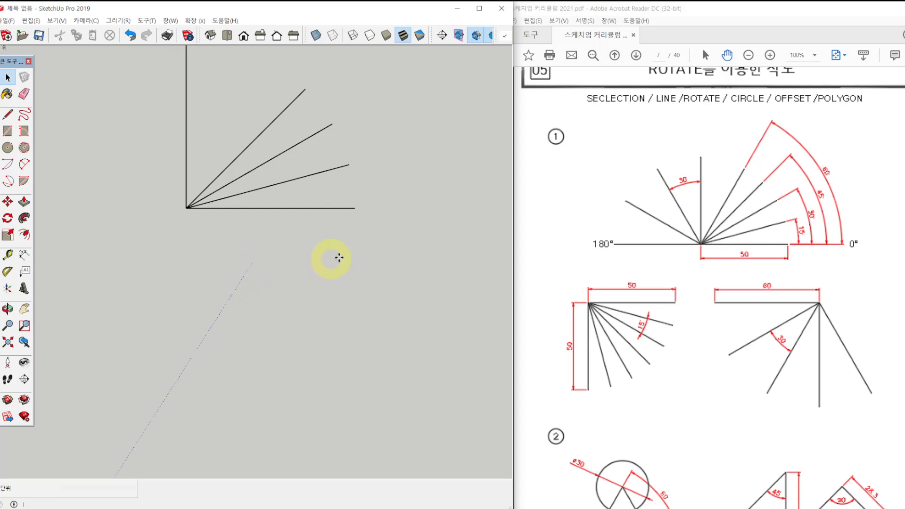
click(296, 208)
key(m)
key(space)
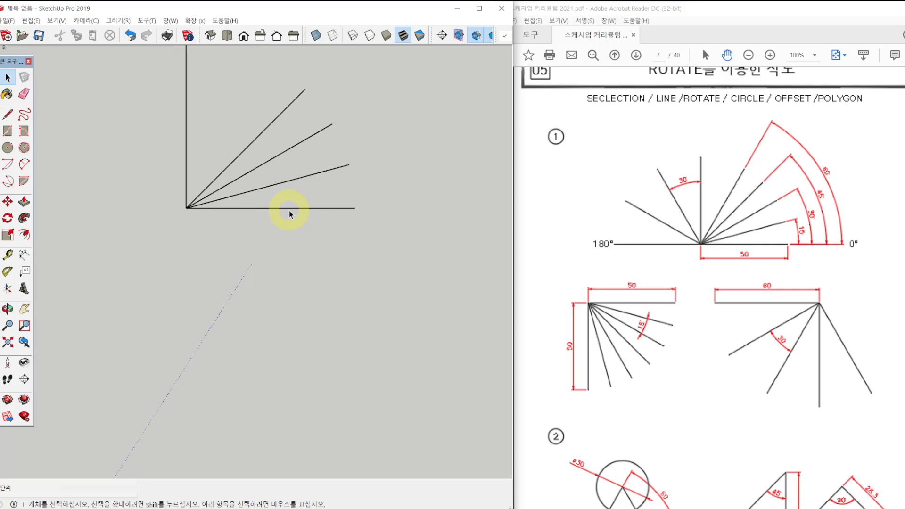
Copy the horizontal base line with Move to an empty area right of the fan of lines.
click(289, 210)
key(m)
click(290, 208)
key(ctrl)
scroll(387, 245, down, 1)
shift+middle_drag(426, 194, 242, 238)
scroll(352, 202, up, 1)
click(345, 202)
key(space)
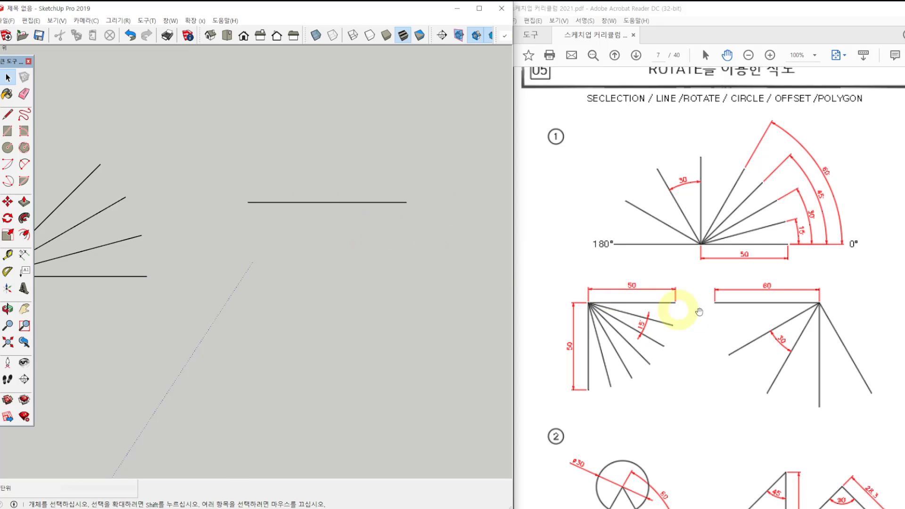
Examine the 30° and 15° rotation exercises in the PDF and the Rotate entry in its tool shortcut table.
mouse_move(828, 309)
ctrl+mouse_down()
mouse_move(821, 292)
mouse_move(806, 314)
ctrl+mouse_up()
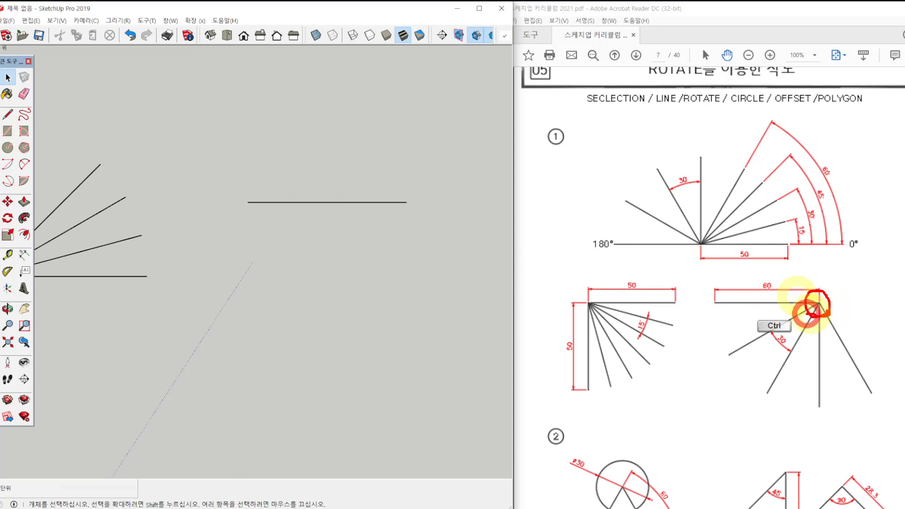
mouse_move(608, 303)
ctrl+mouse_down()
mouse_move(599, 321)
mouse_move(602, 305)
mouse_move(610, 317)
ctrl+mouse_up()
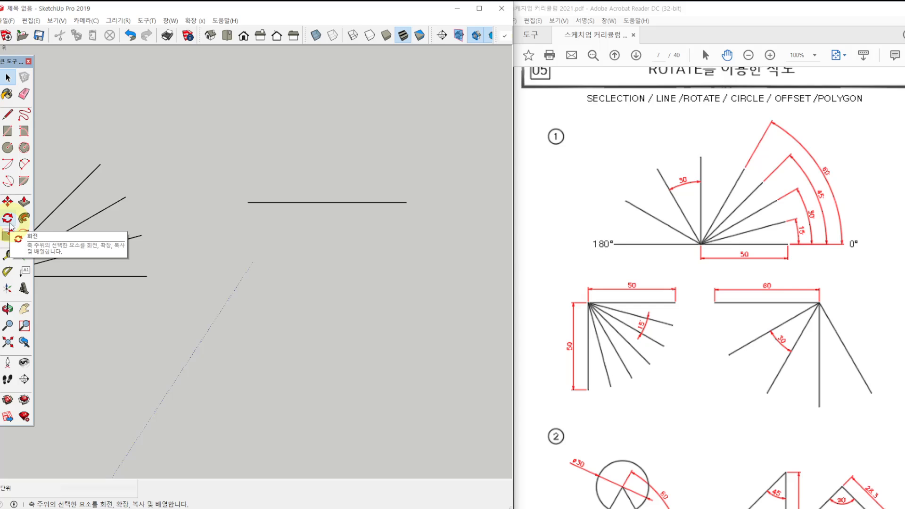
scroll(740, 246, up, 1)
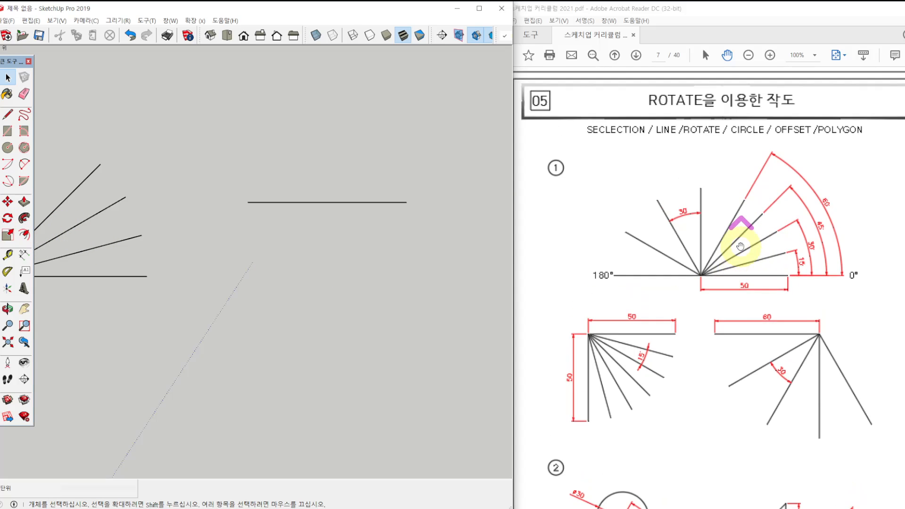
scroll(740, 246, up, 20)
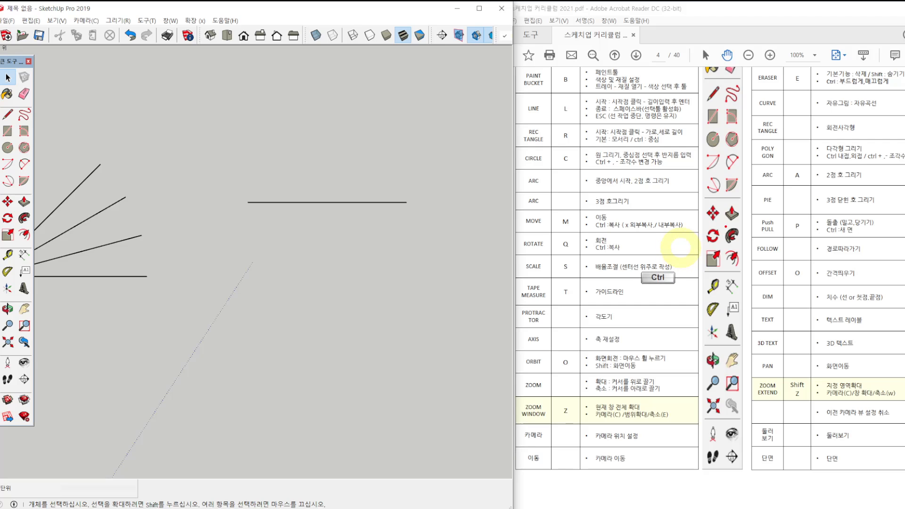
mouse_move(722, 227)
ctrl+mouse_down()
mouse_move(701, 245)
mouse_move(512, 257)
ctrl+mouse_up()
key(Escape)
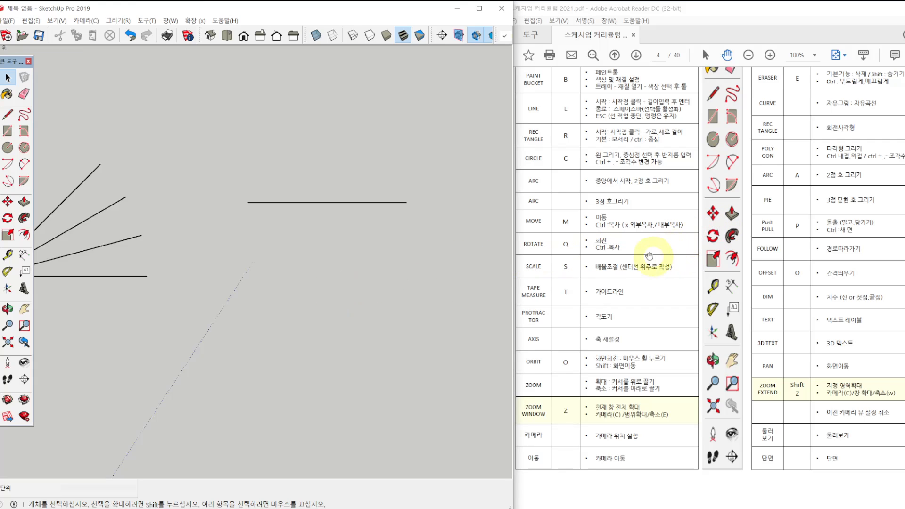
Rotate-copy the separate horizontal line 30° counterclockwise about its right endpoint, using the line itself as the reference.
key(q)
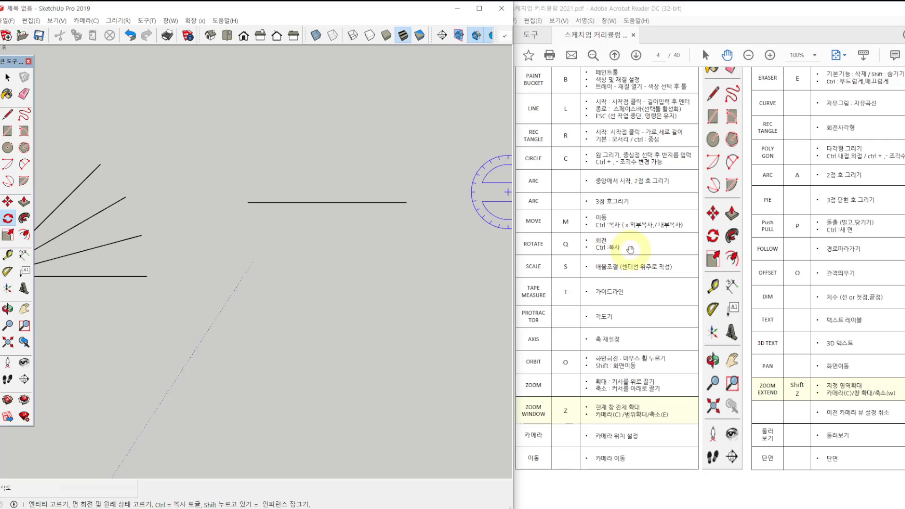
scroll(630, 250, down, 10)
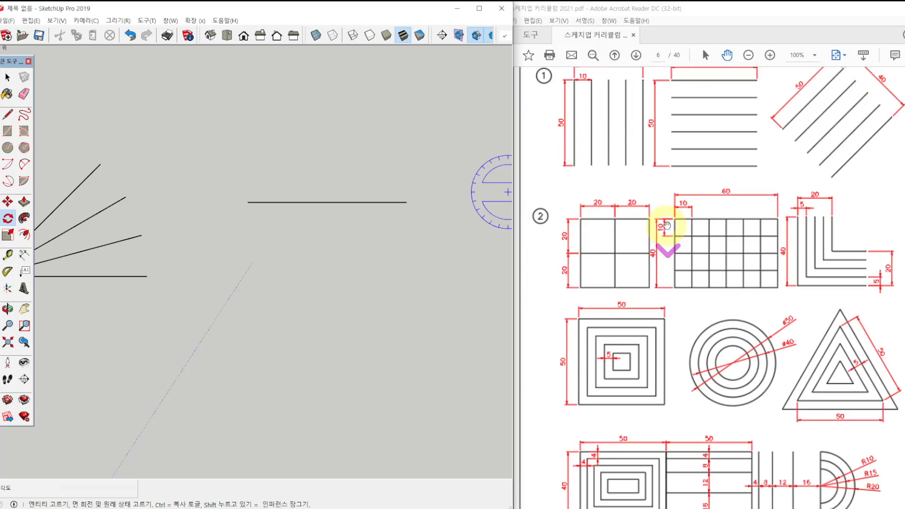
scroll(667, 225, down, 8)
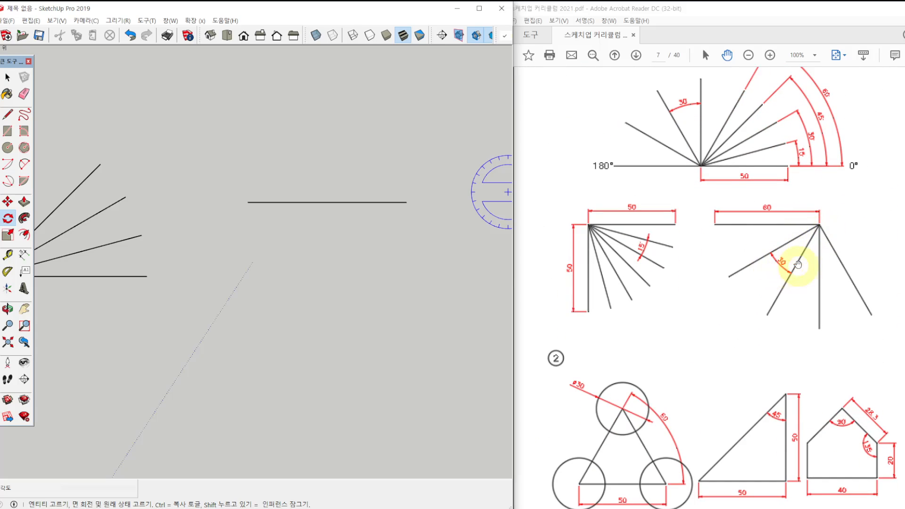
click(405, 202)
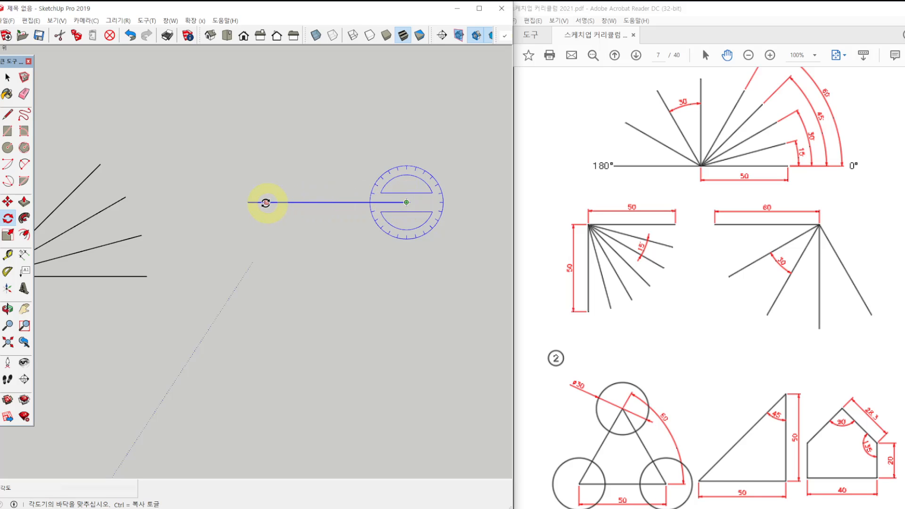
click(248, 203)
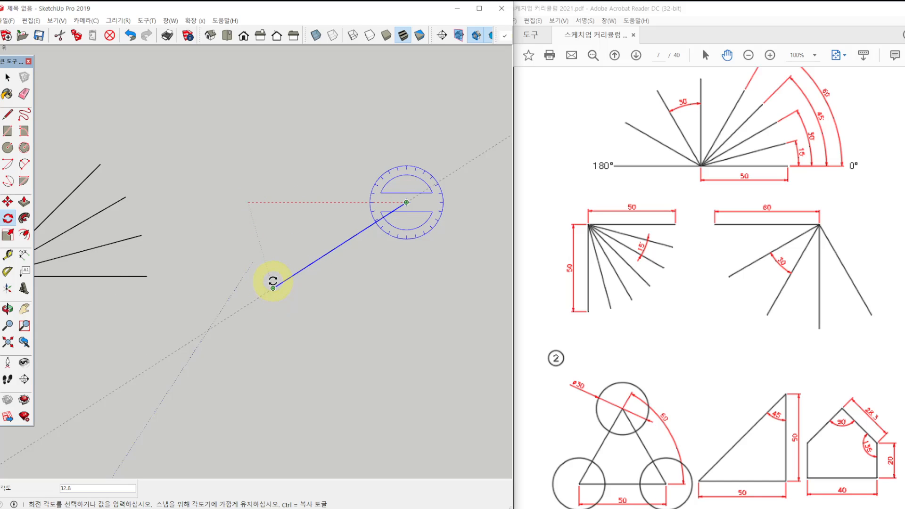
key(ctrl)
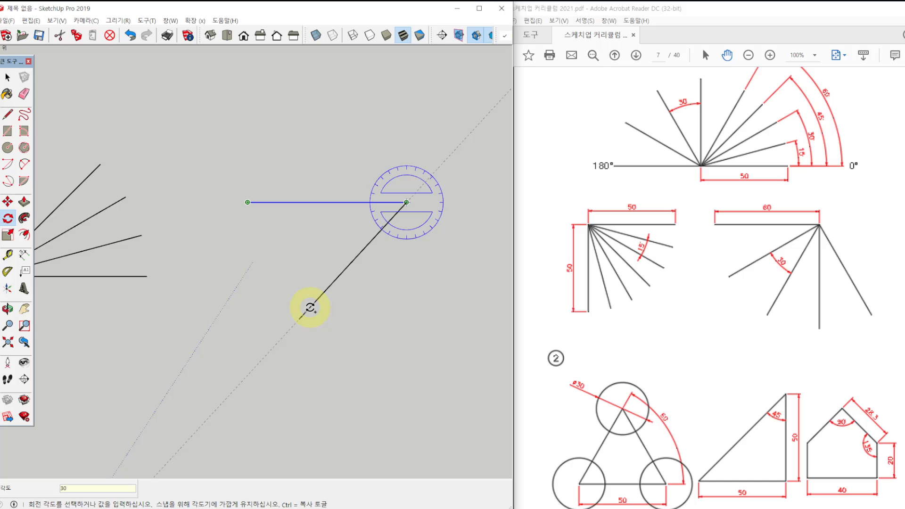
key(Return)
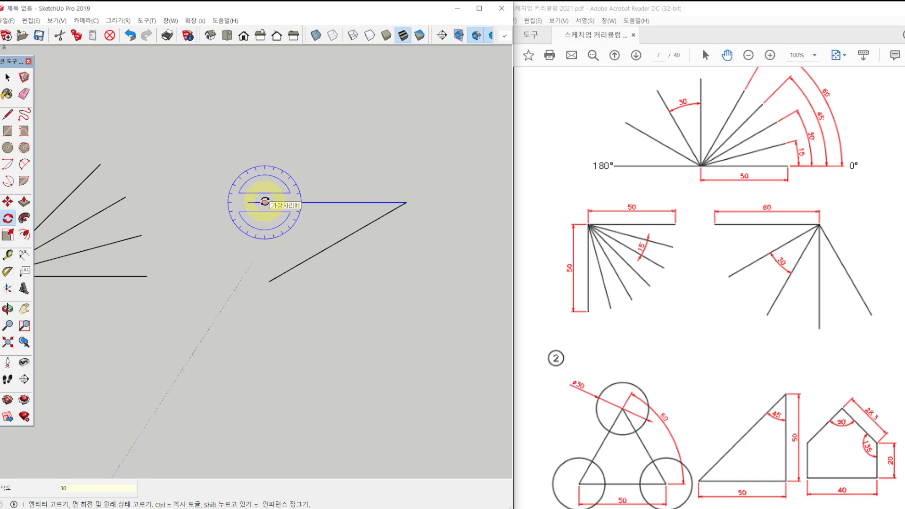
key(space)
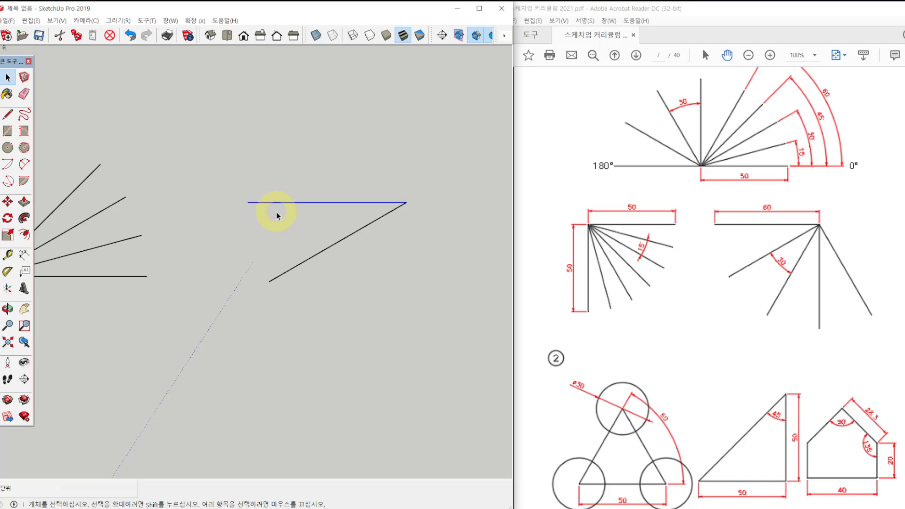
Rotate-copy the selected horizontal line 30° clockwise about the same right endpoint to add a line above it.
key(q)
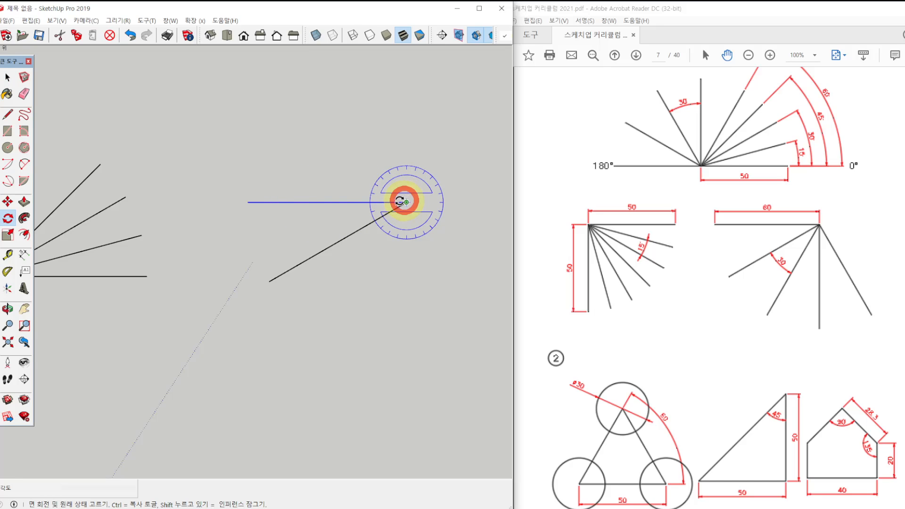
click(405, 201)
click(249, 202)
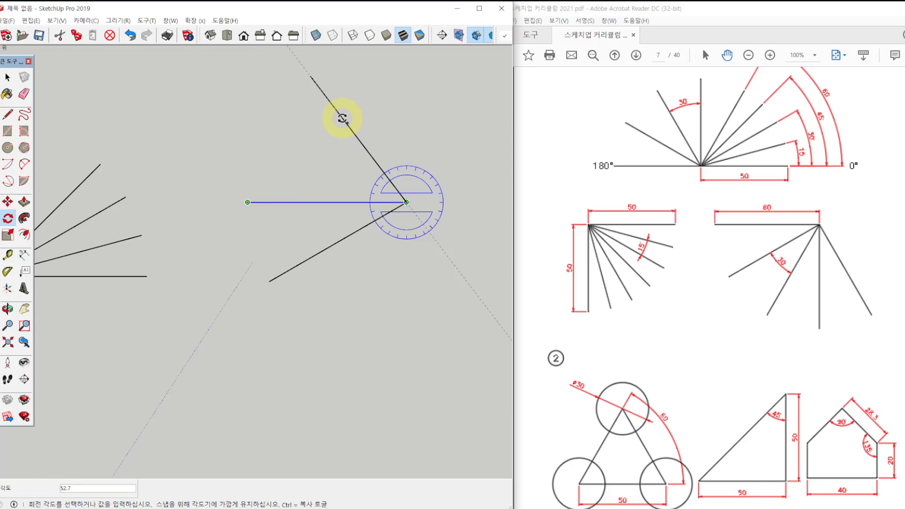
key(Return)
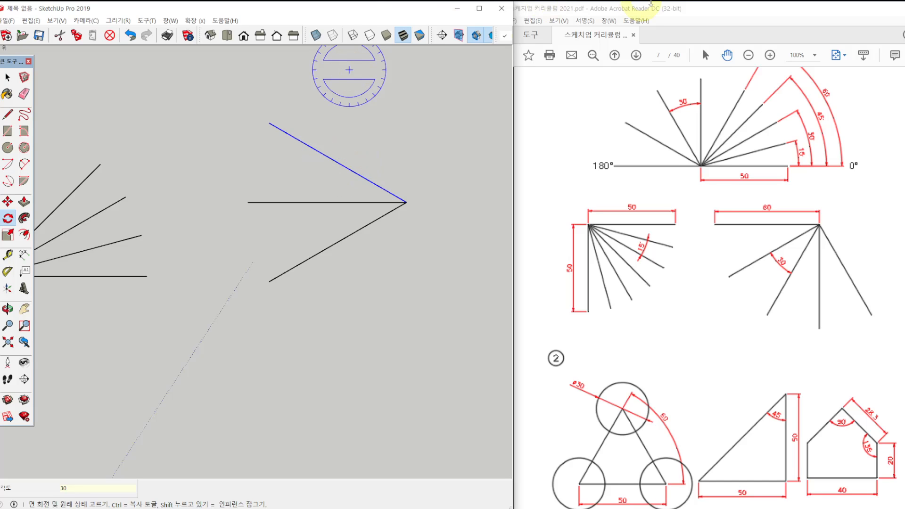
Draw a 50 mm horizontal line in the empty area right of the three converging lines.
scroll(725, 265, up, 15)
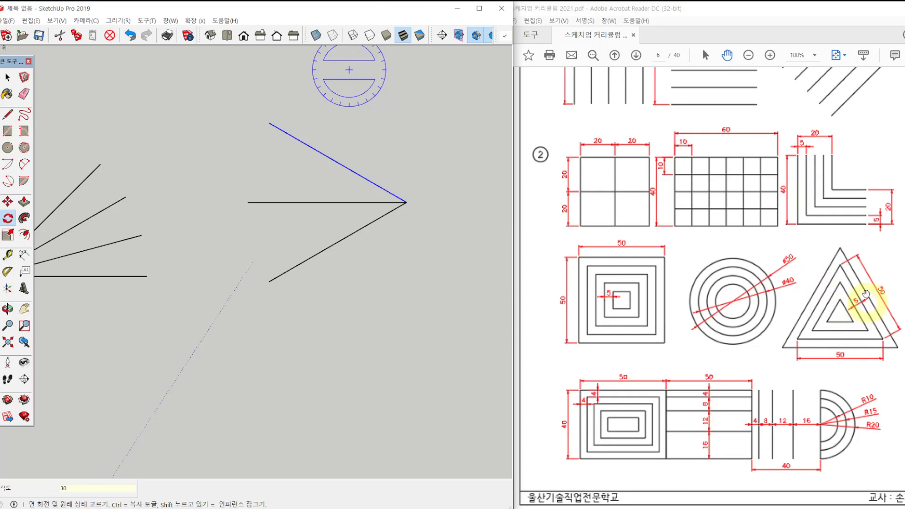
mouse_move(358, 306)
shift+middle_down()
mouse_move(247, 120)
mouse_move(178, 295)
mouse_move(111, 262)
shift+middle_up()
key(q)
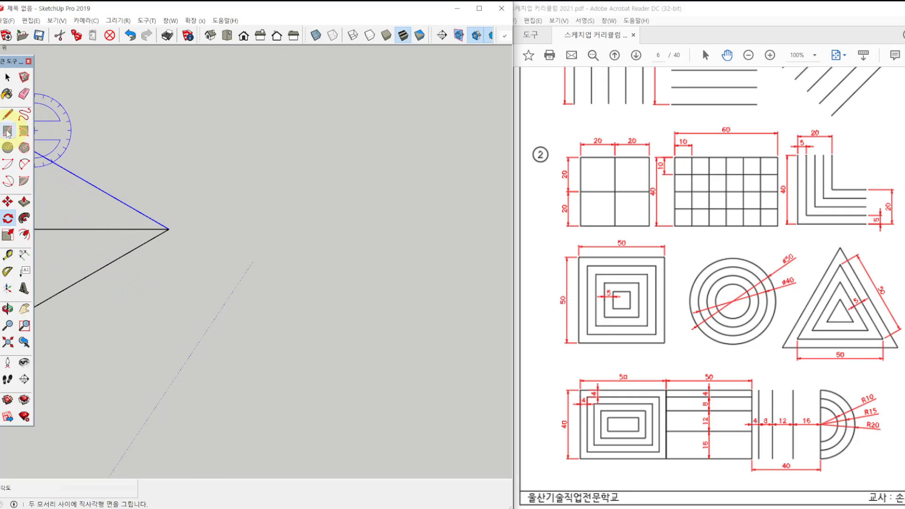
key(l)
click(273, 272)
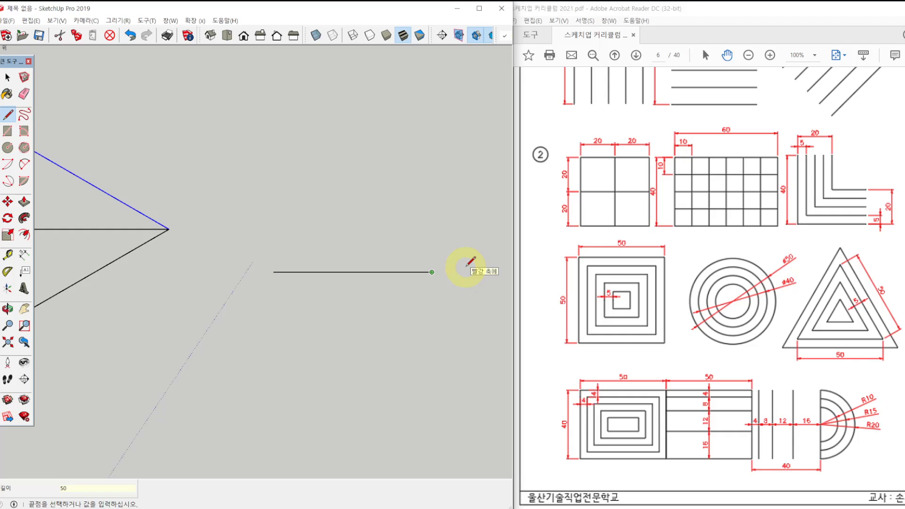
key(space)
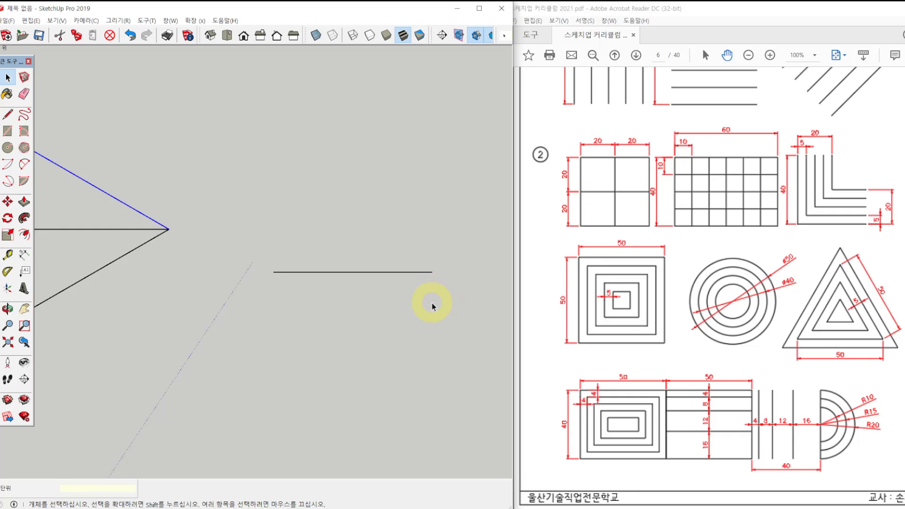
key(q)
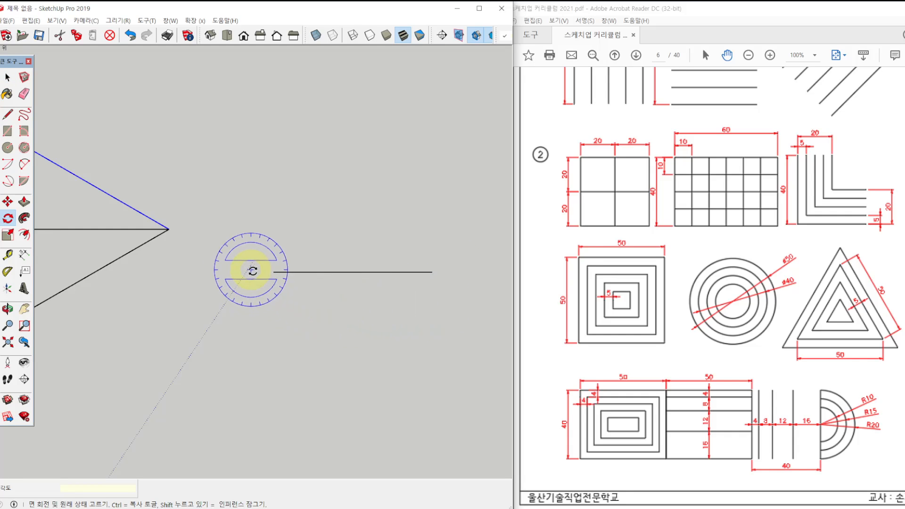
click(273, 271)
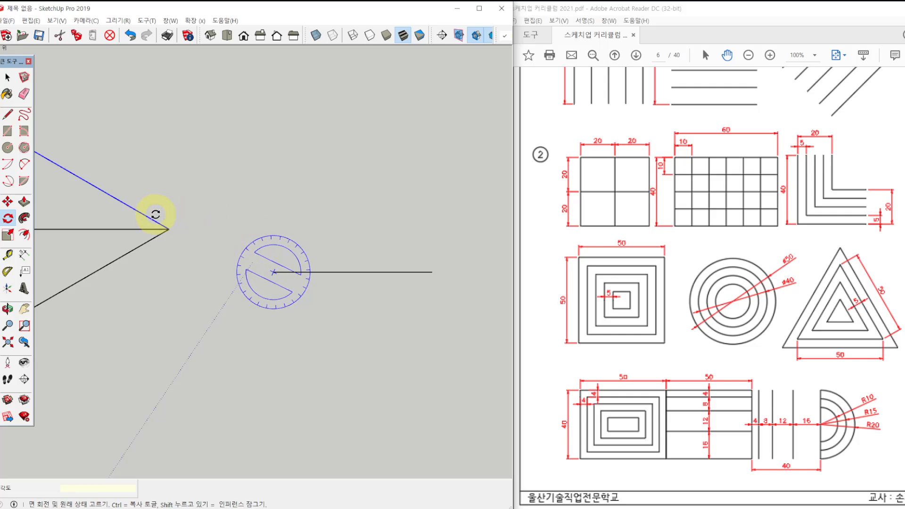
key(space)
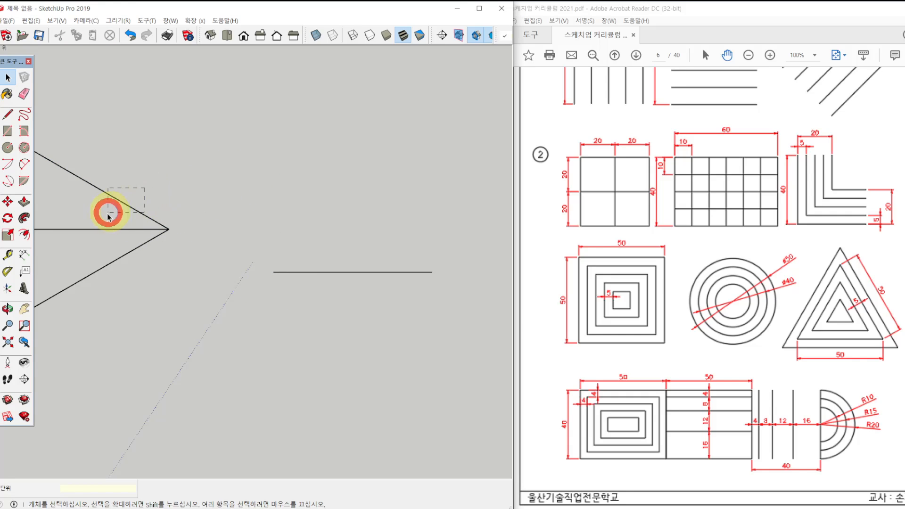
Clear the selection and rotate-copy the new 50 mm line 60° counterclockwise about its left endpoint.
drag(108, 216, 108, 215)
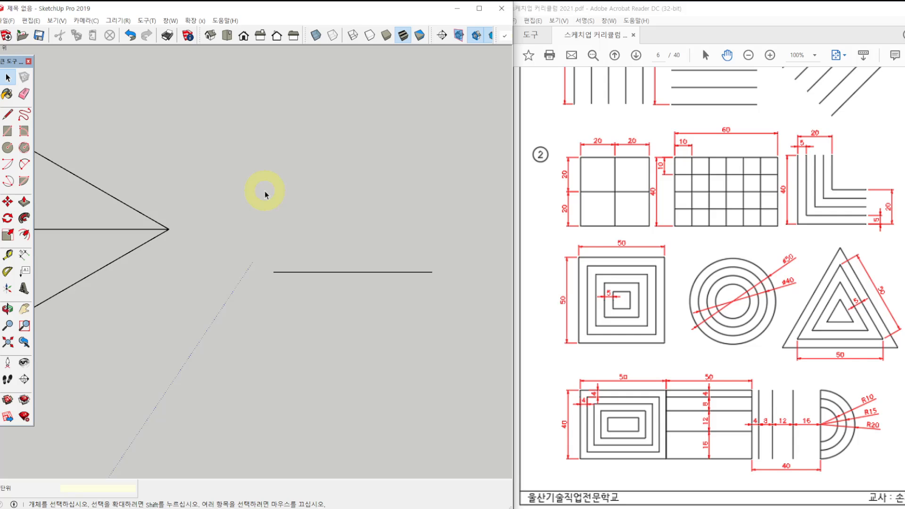
key(q)
click(273, 273)
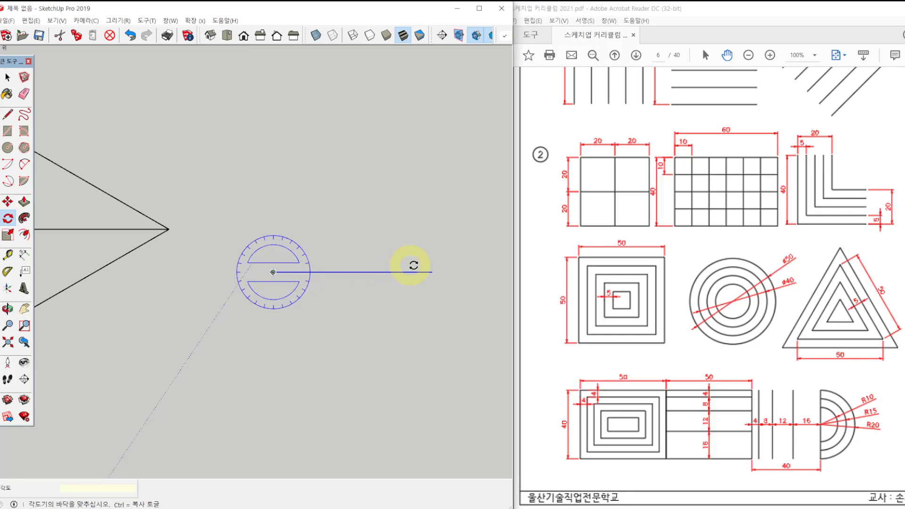
click(431, 272)
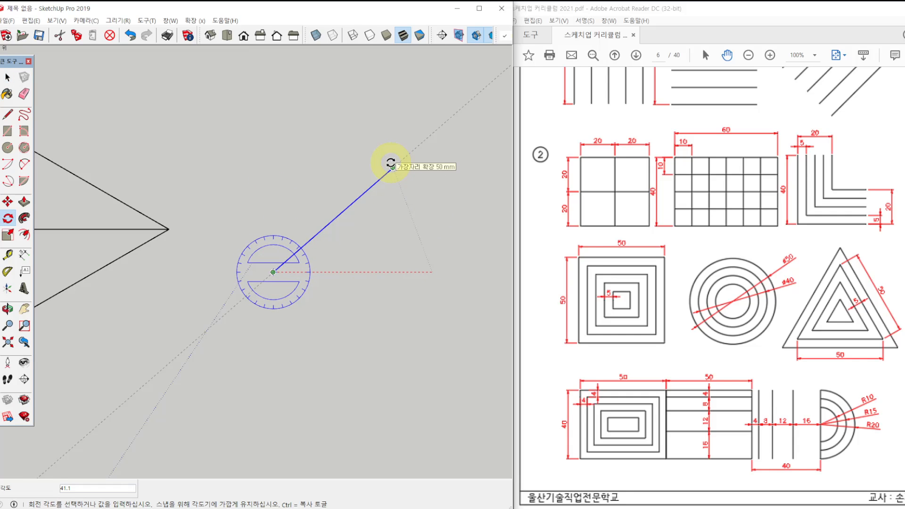
text(60)
key(Return)
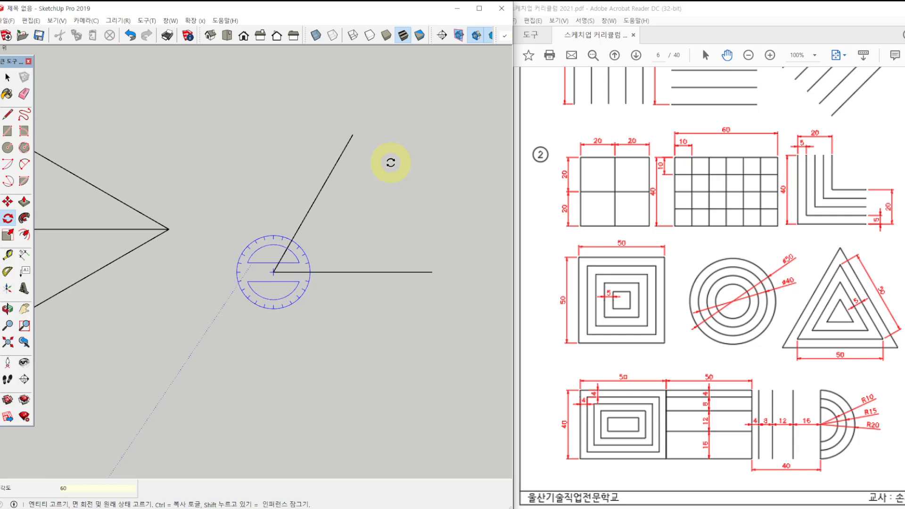
Rotate-copy the triangle's horizontal base line 60° clockwise about its right endpoint to close an equilateral triangle.
key(space)
drag(387, 245, 354, 309)
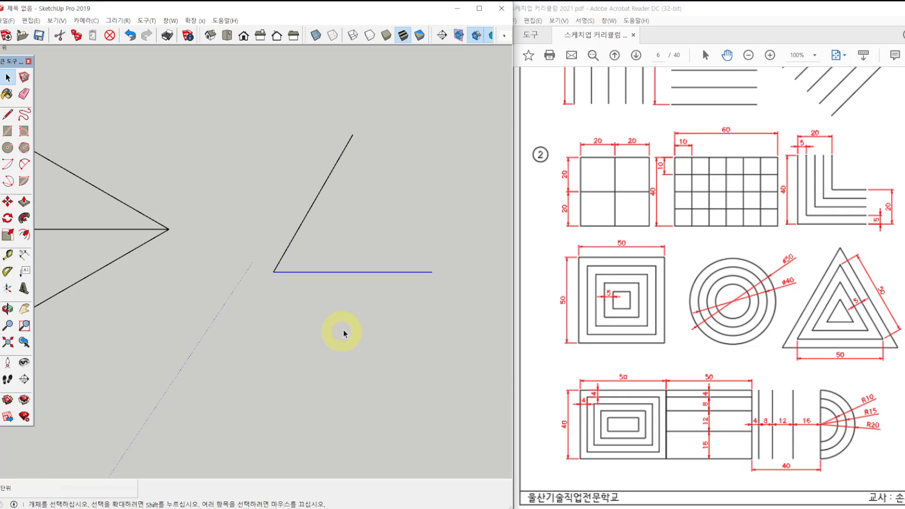
drag(376, 239, 335, 308)
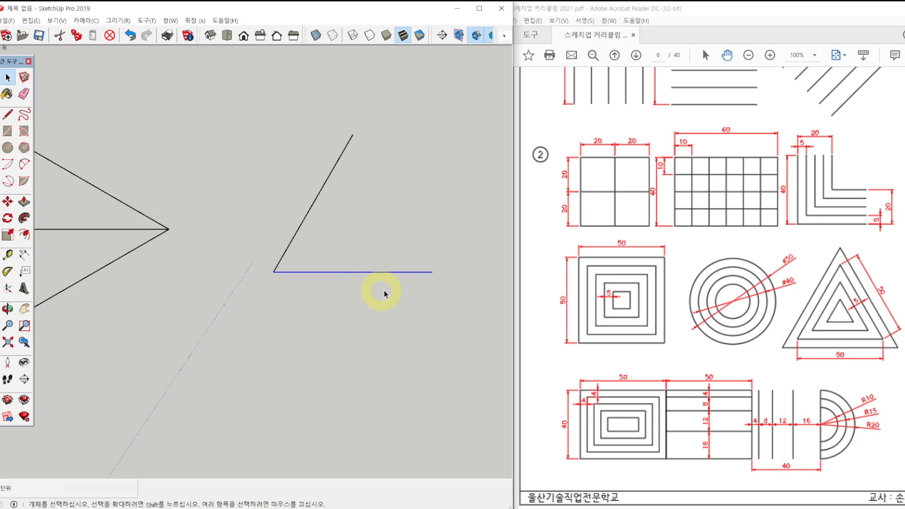
click(410, 303)
key(q)
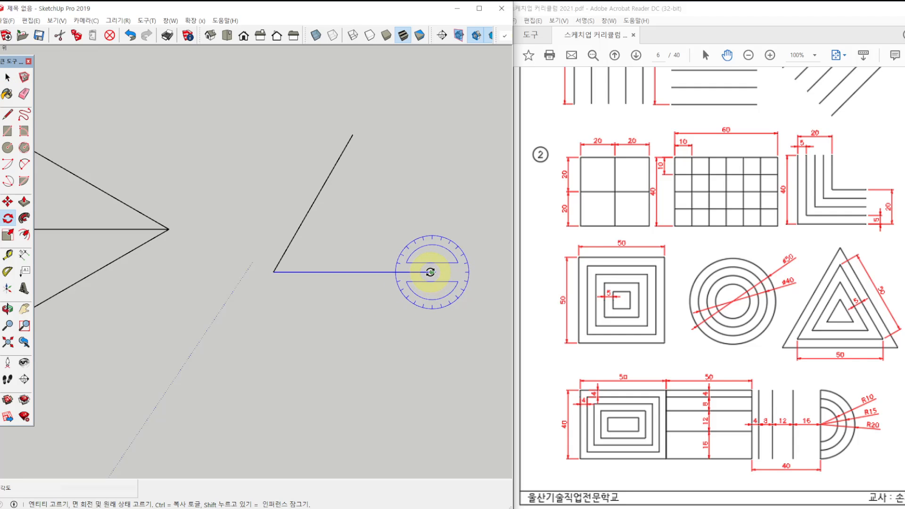
click(431, 272)
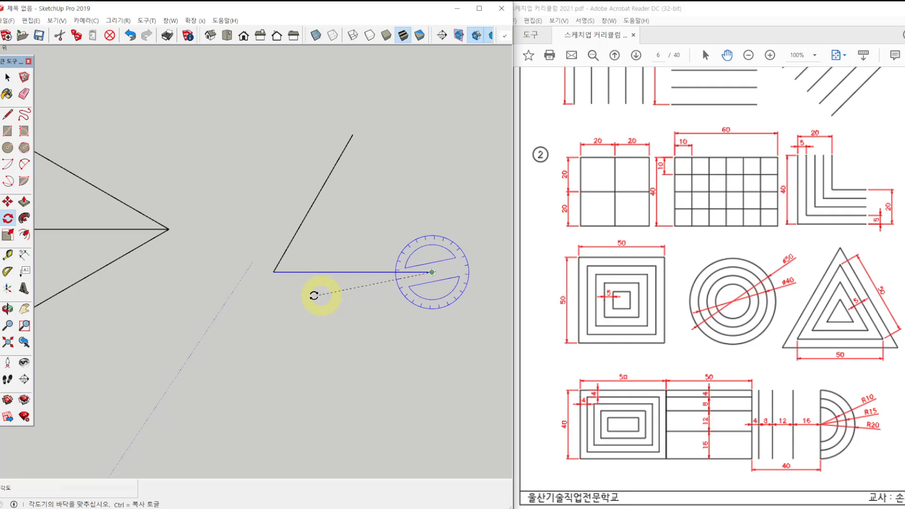
click(275, 272)
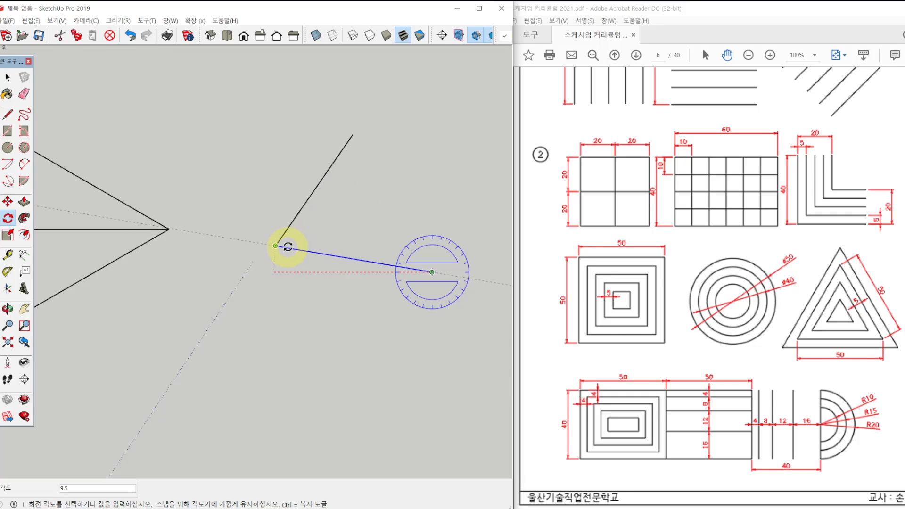
key(ctrl)
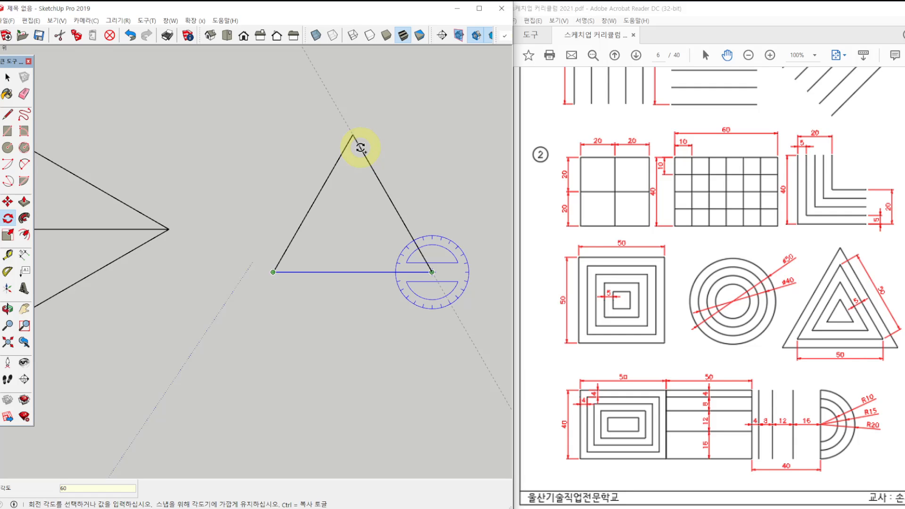
click(360, 147)
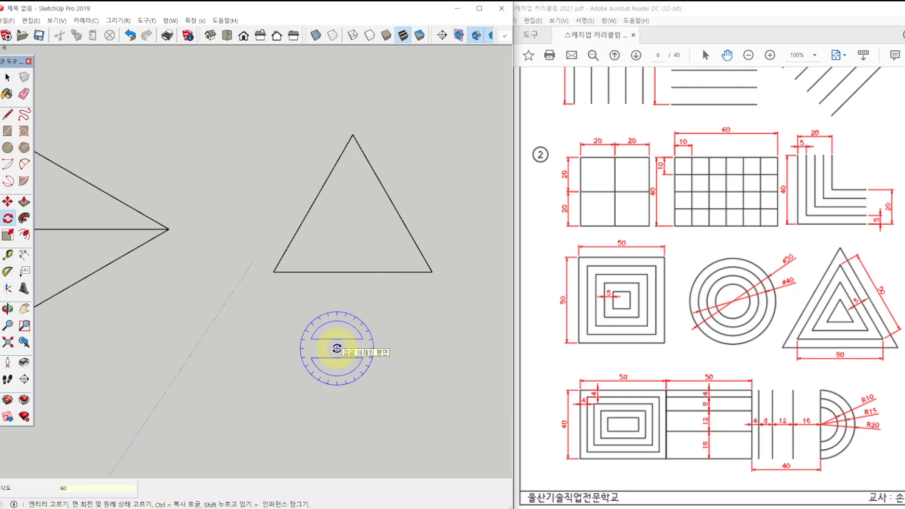
middle_drag(359, 336, 198, 47)
click(227, 35)
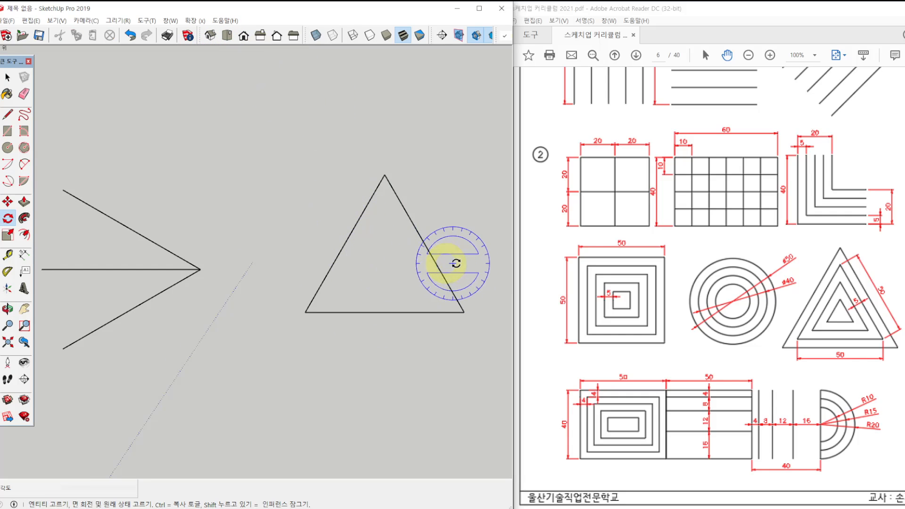
Retrace the triangle's base from its left to its right endpoint with the Line tool to fill the triangle with a face.
shift+middle_drag(483, 258, 418, 273)
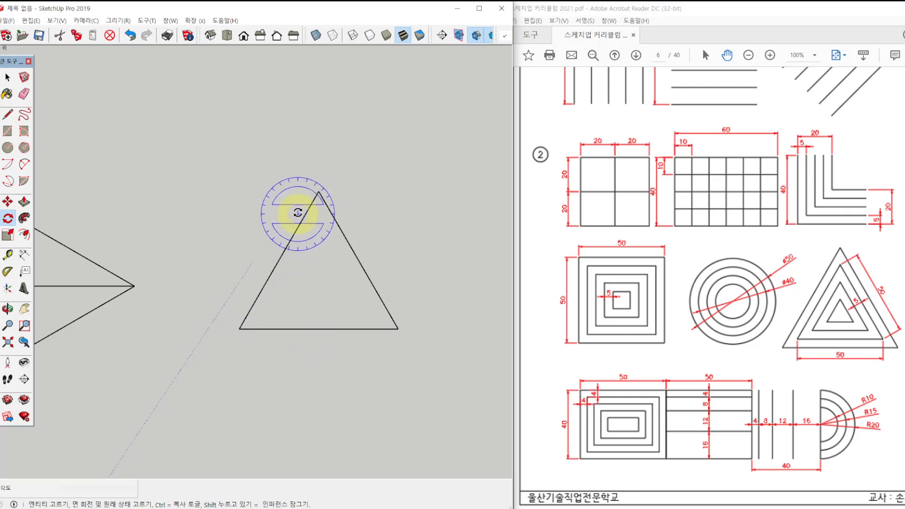
key(ctrl)
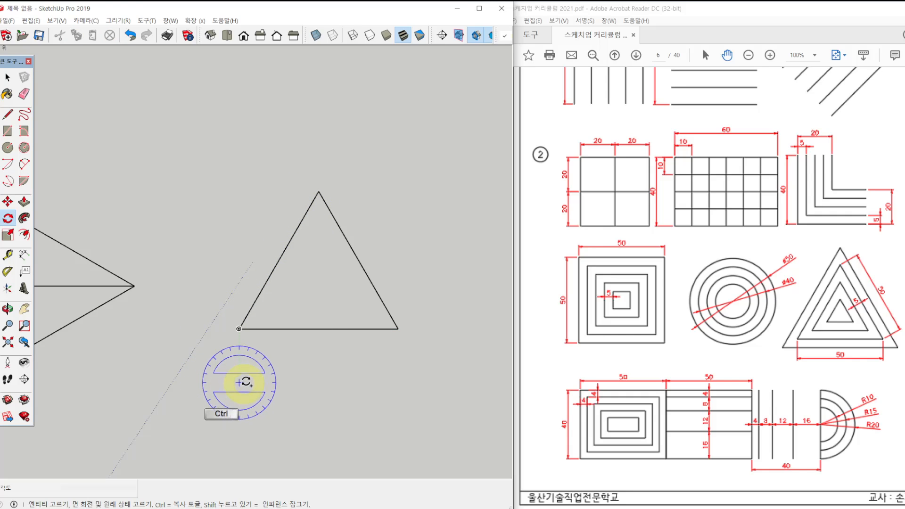
mouse_move(239, 328)
mouse_down()
mouse_move(395, 329)
mouse_move(291, 235)
mouse_move(313, 247)
mouse_move(313, 313)
mouse_move(353, 243)
mouse_up()
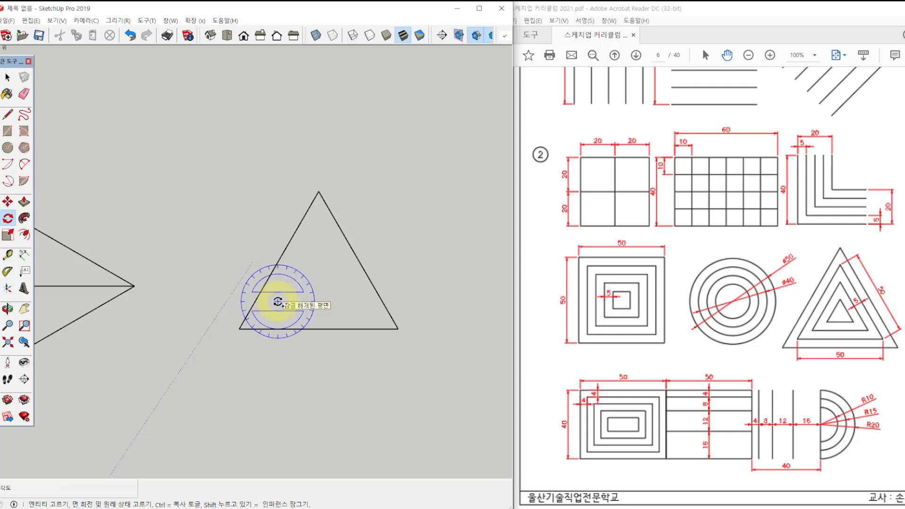
key(l)
click(239, 329)
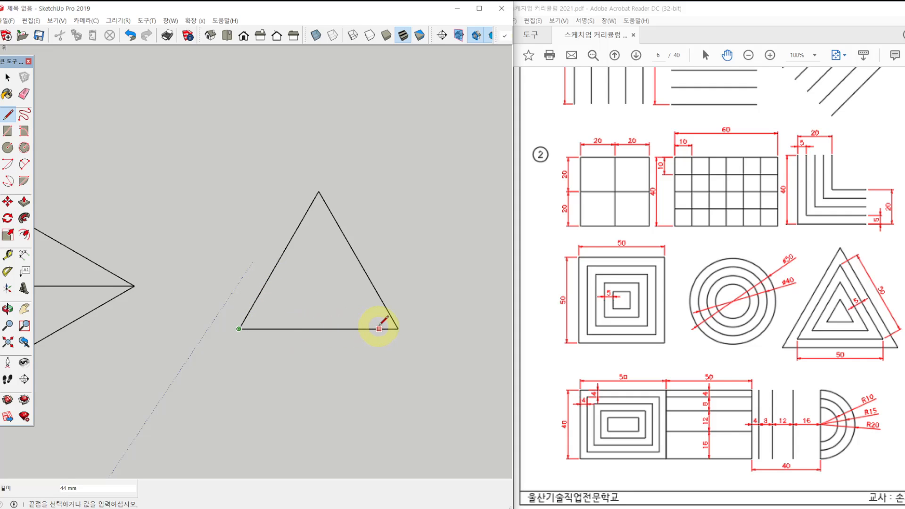
click(398, 328)
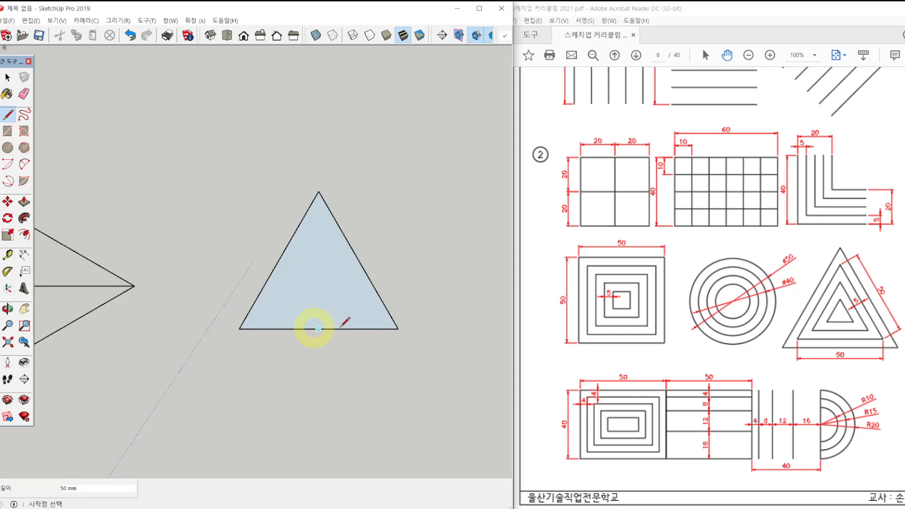
key(space)
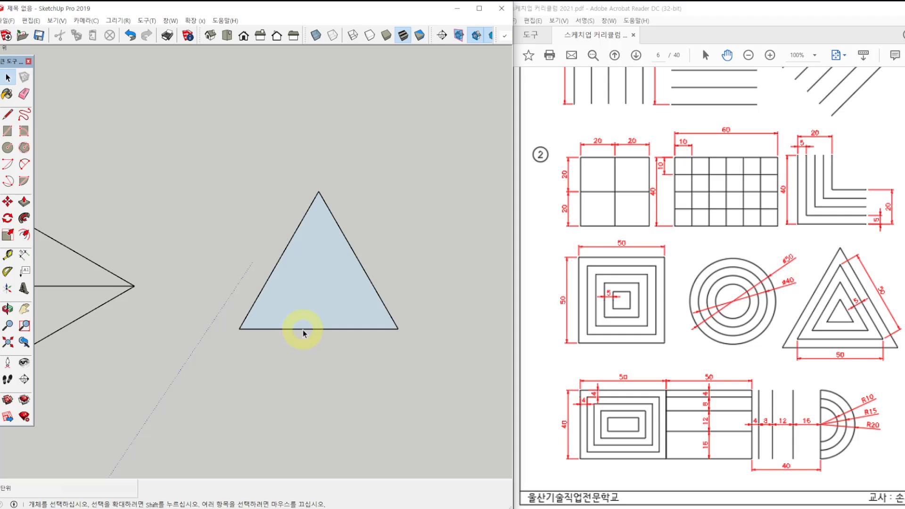
Clear the selection of the base line and delete the triangle's face, keeping its three edges.
click(335, 332)
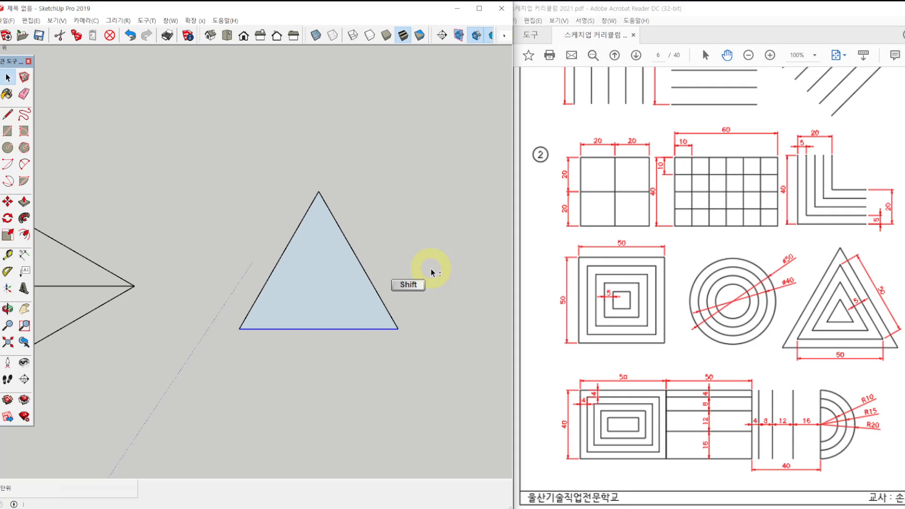
click(413, 356)
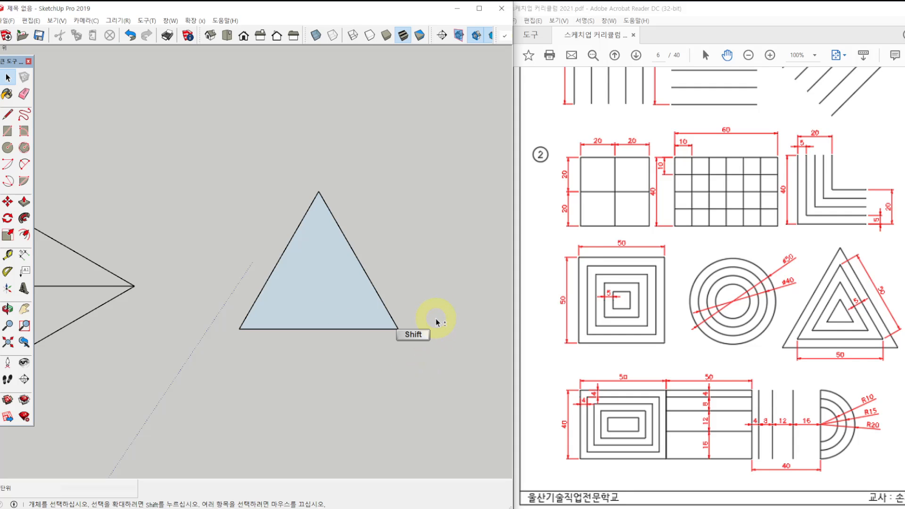
drag(400, 270, 297, 302)
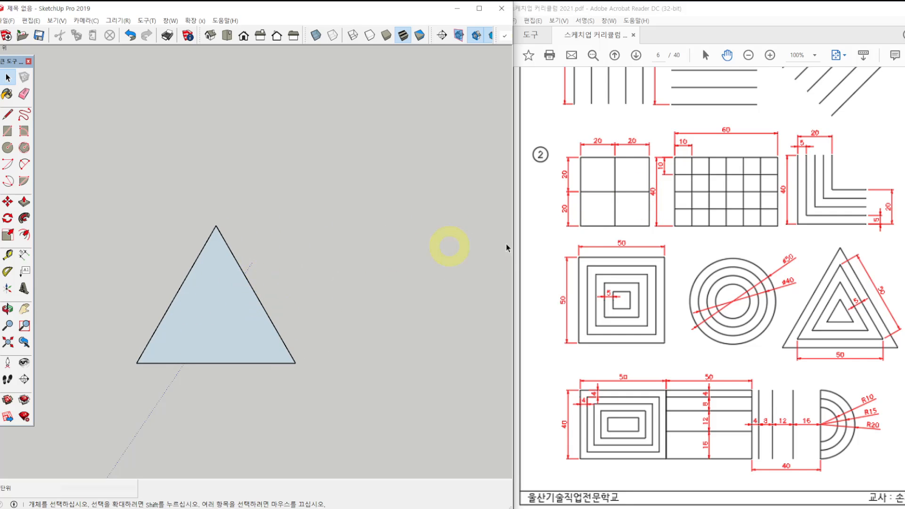
click(199, 341)
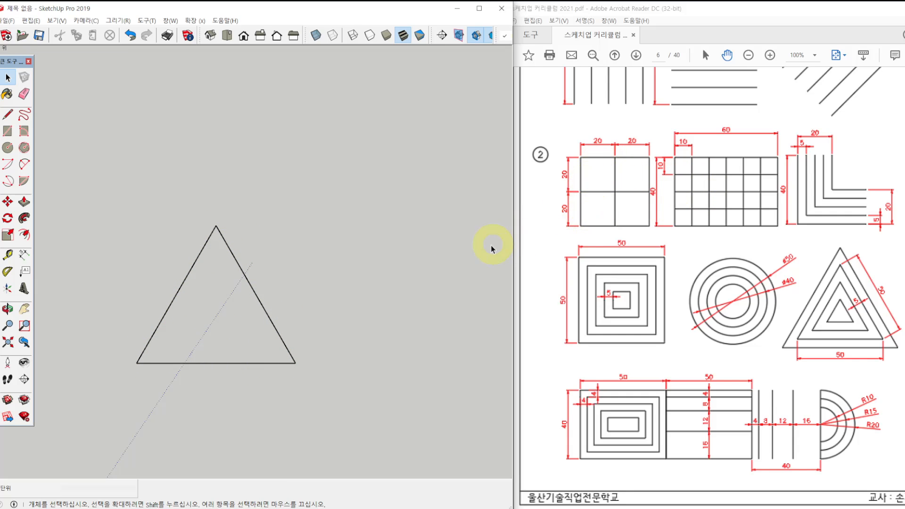
Draw a 40 mm vertical line downward beside the triangle and continue it with a 40 mm horizontal line to the right.
key(l)
click(355, 204)
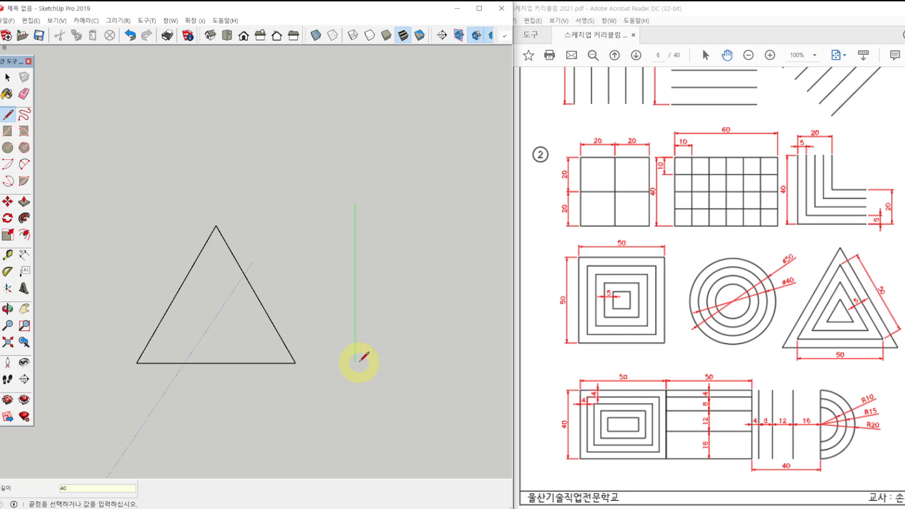
click(480, 329)
key(space)
Copy the 40 mm horizontal line to the vertical line's upper endpoint and again 20 mm lower at its midpoint.
drag(441, 306, 417, 363)
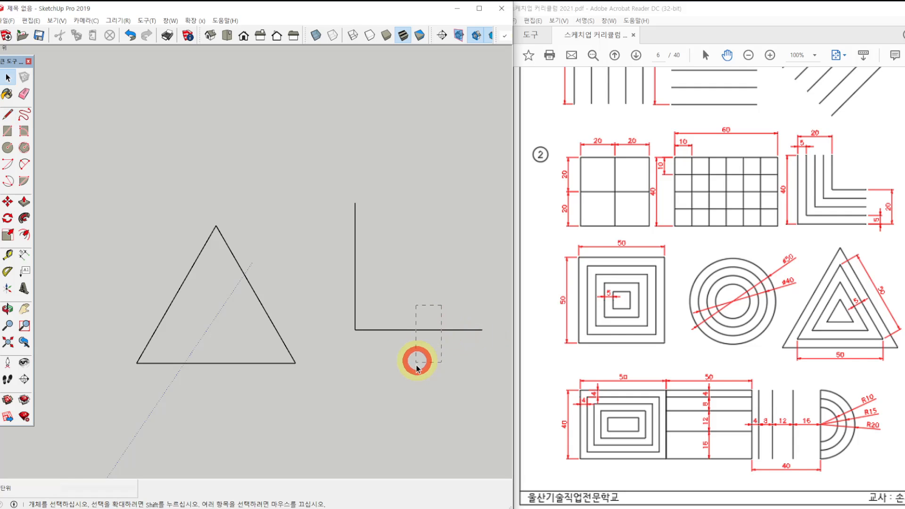
key(m)
key(ctrl)
click(355, 330)
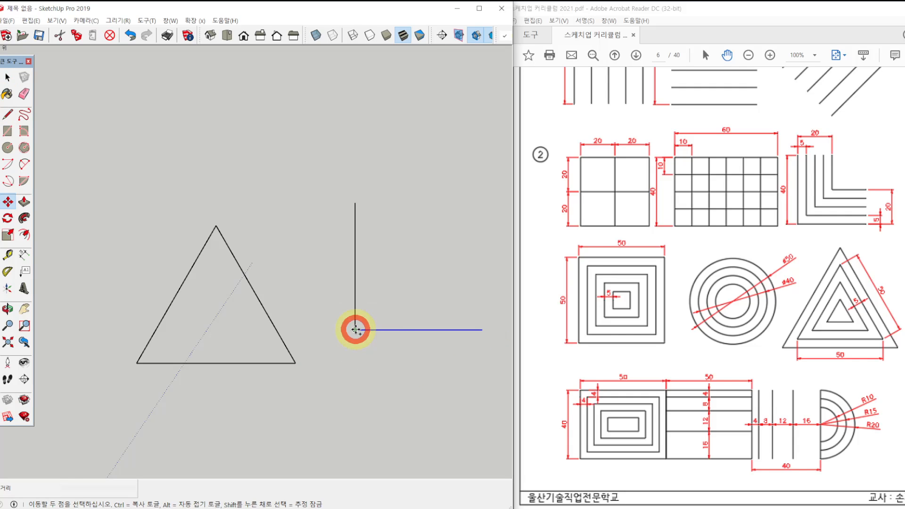
click(354, 203)
key(ctrl)
click(354, 202)
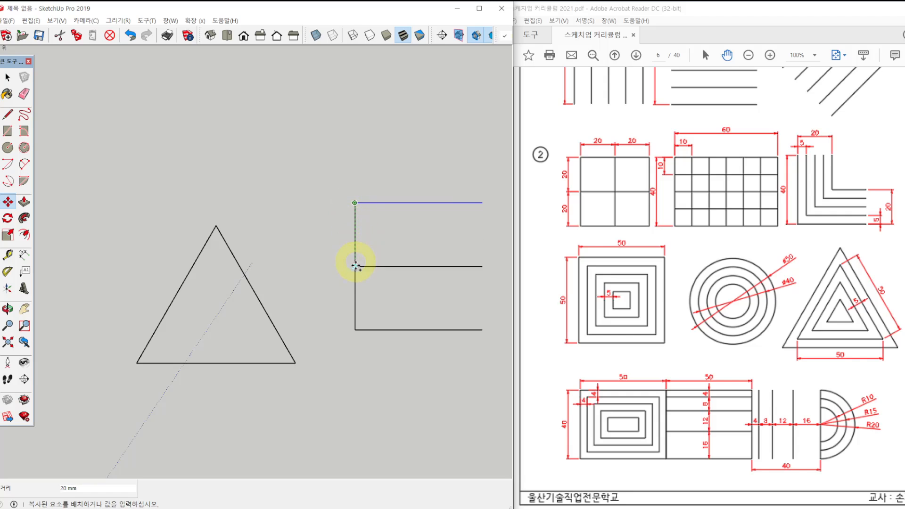
click(355, 266)
Copy the vertical line 20 mm to the right twice to complete the two-by-two square grid, and clear the selection.
key(space)
drag(347, 188, 373, 380)
key(m)
key(ctrl)
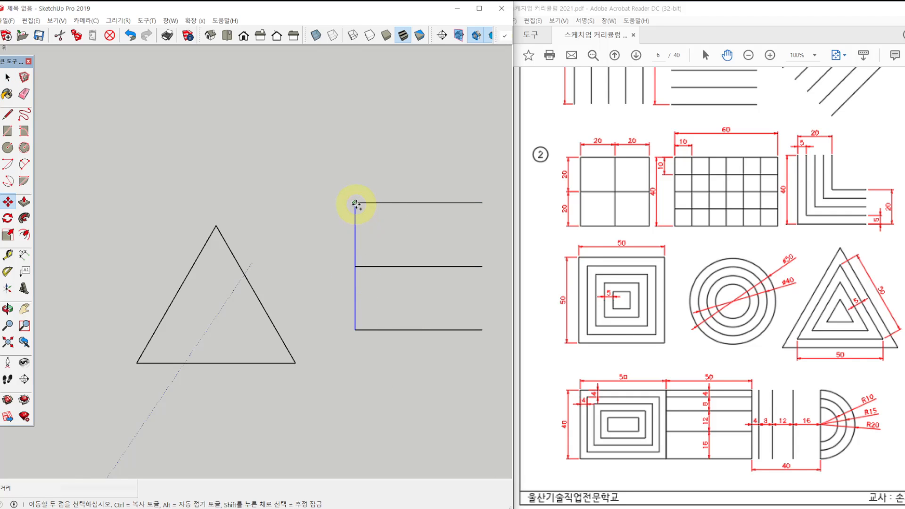
click(354, 202)
click(419, 203)
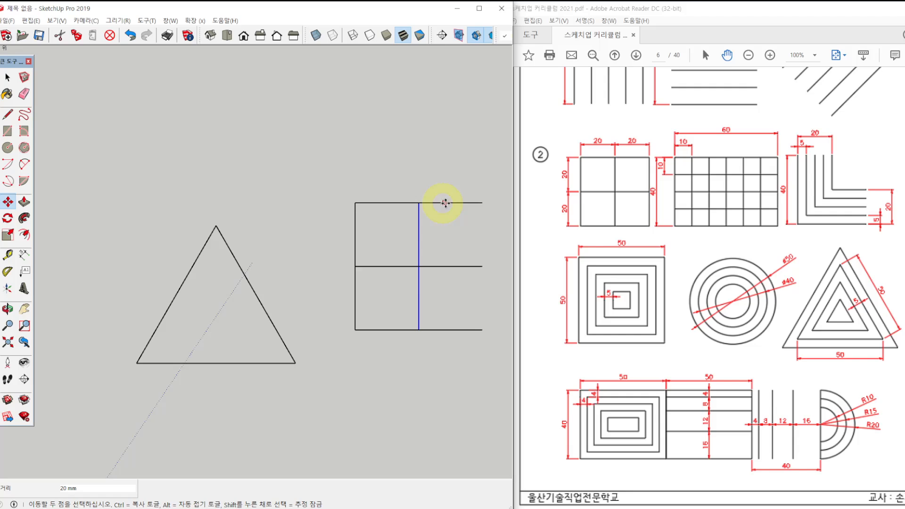
key(ctrl)
click(419, 202)
click(481, 202)
key(space)
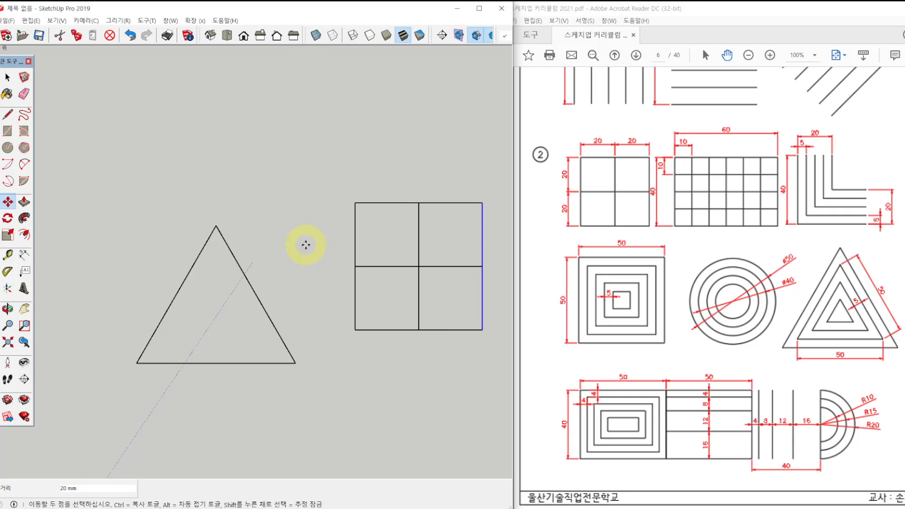
click(365, 414)
Retrace the square grid's left and right edges with the Line tool to fill its four cells with faces.
key(l)
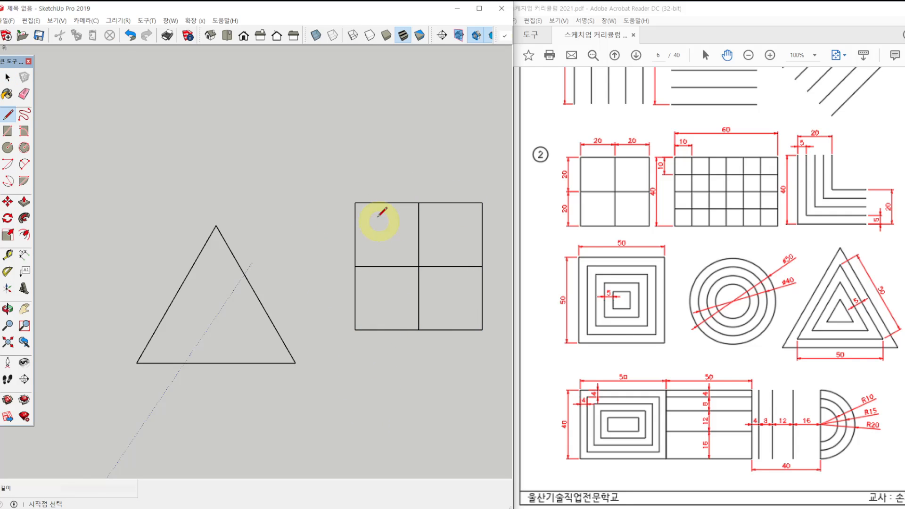
click(354, 203)
click(355, 330)
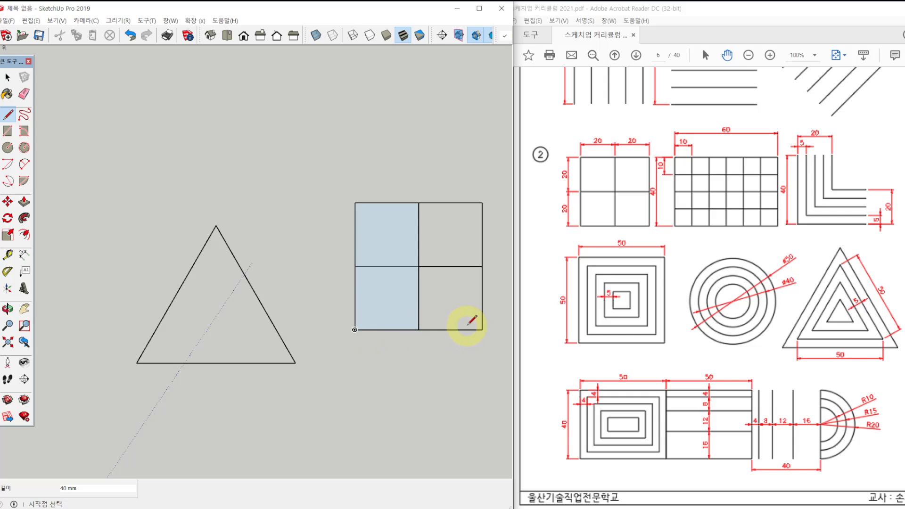
click(482, 329)
click(482, 202)
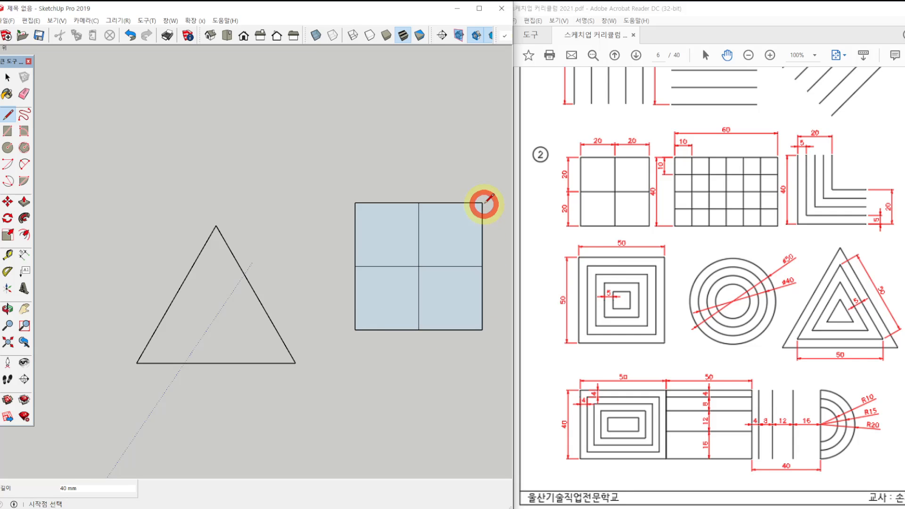
key(space)
Select each of the four grid faces in turn to check that they are separate, and clear the selection.
click(394, 305)
click(446, 304)
click(454, 246)
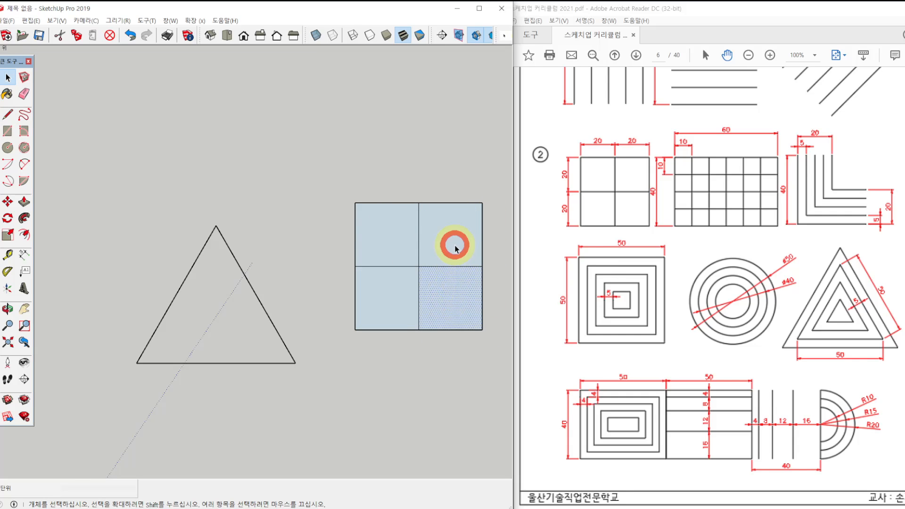
click(396, 238)
click(384, 402)
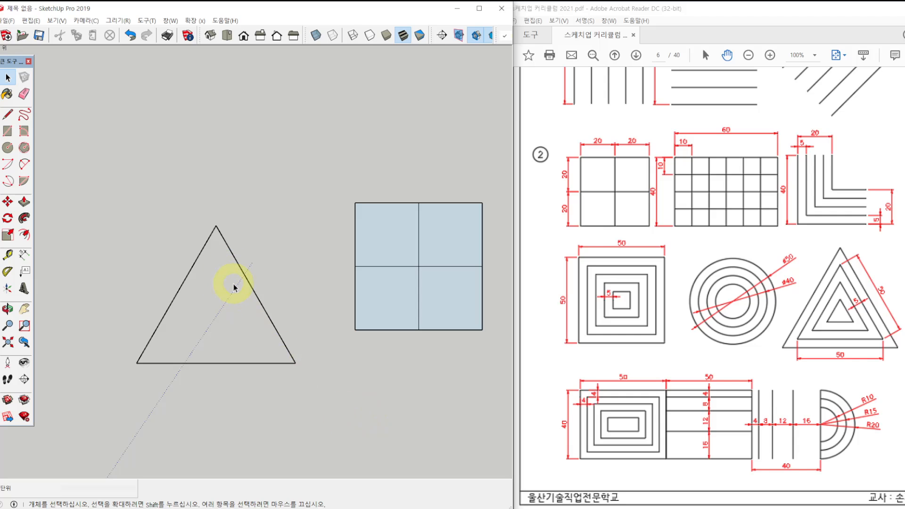
Retrace the triangle's right side from the apex to the right base corner to fill it with a face.
key(l)
click(216, 225)
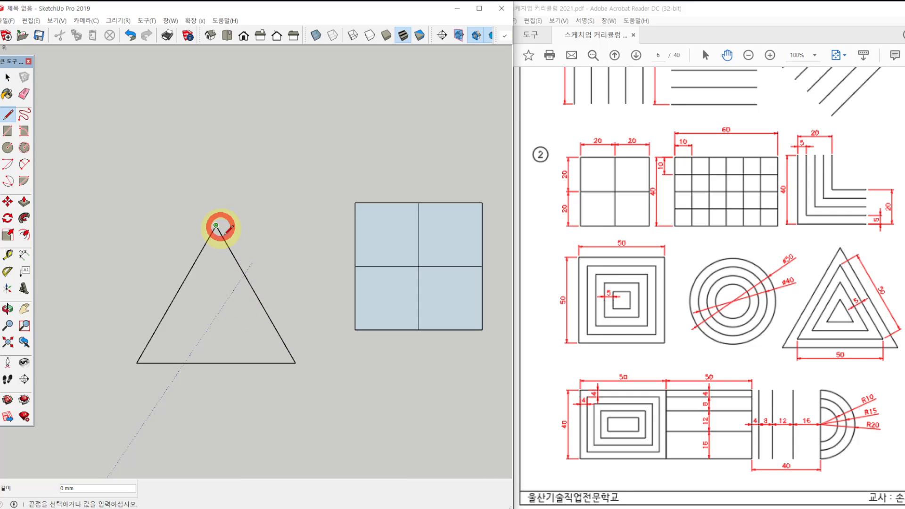
click(296, 363)
key(space)
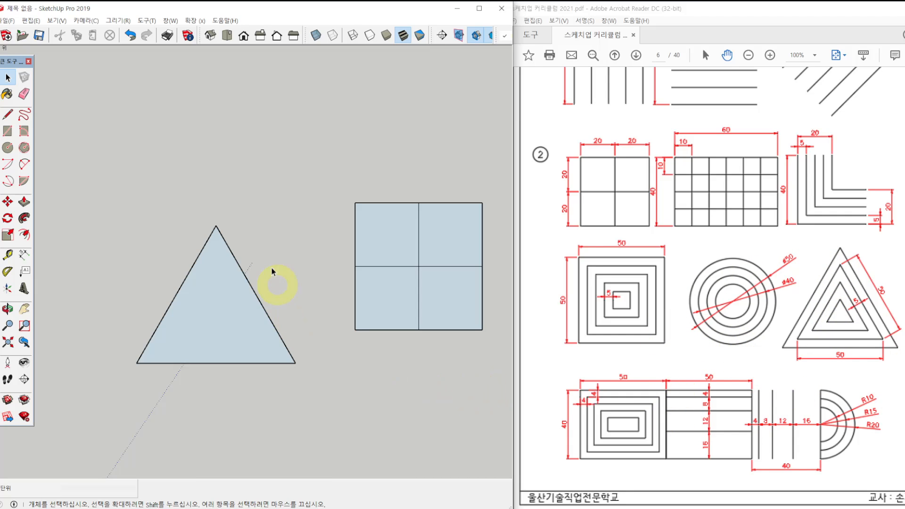
Review the line and rotate exercises on pages 6 and 7 of the PDF, and bring an empty drawing area into view.
scroll(720, 332, down, 10)
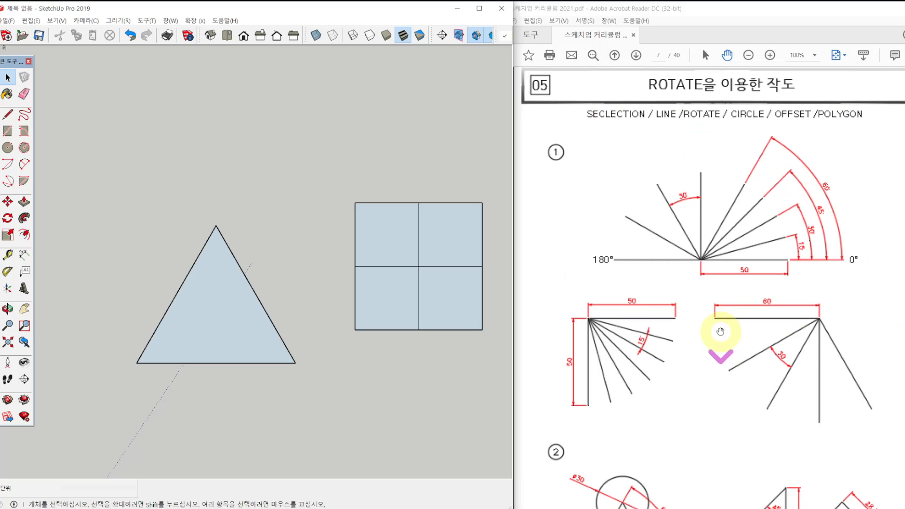
scroll(717, 318, down, 3)
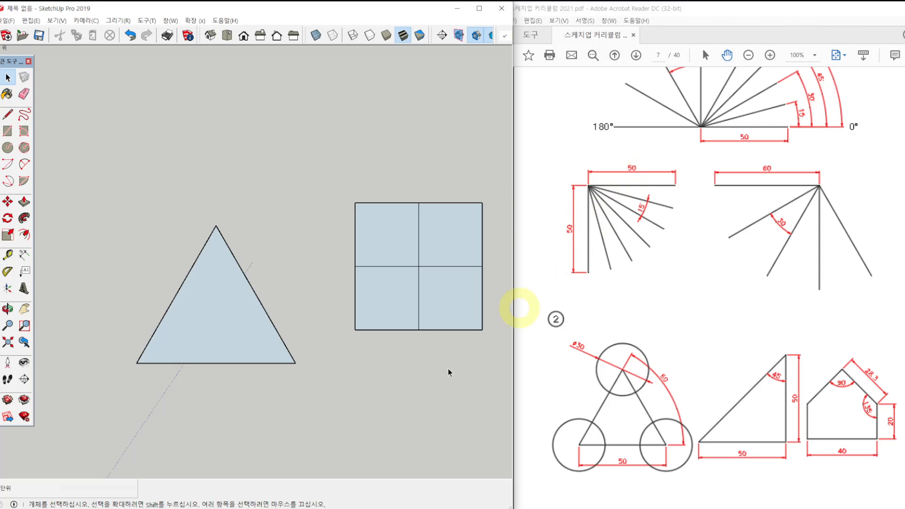
middle_click(319, 400)
shift+middle_click(343, 400)
shift+middle_click(349, 402)
mouse_move(349, 401)
shift+middle_down()
mouse_move(307, 196)
mouse_move(295, 246)
mouse_move(304, 283)
shift+middle_up()
scroll(612, 374, up, 10)
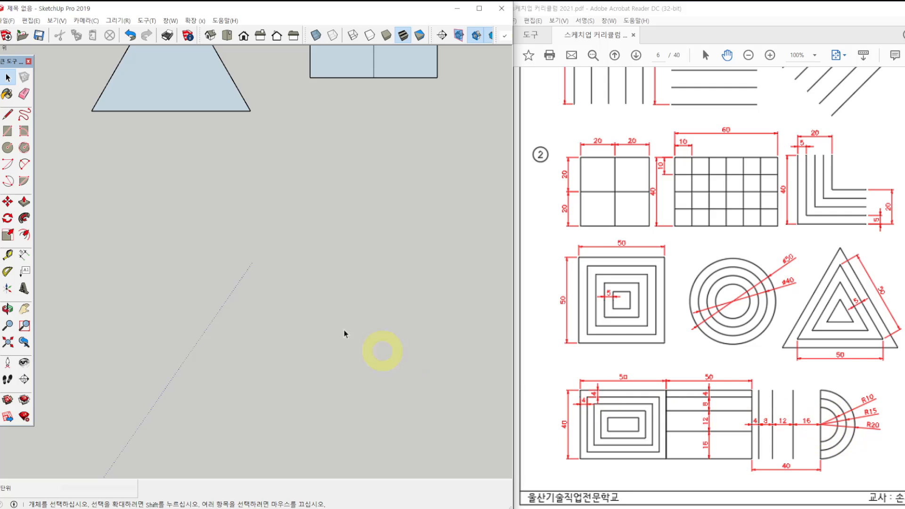
scroll(646, 373, down, 10)
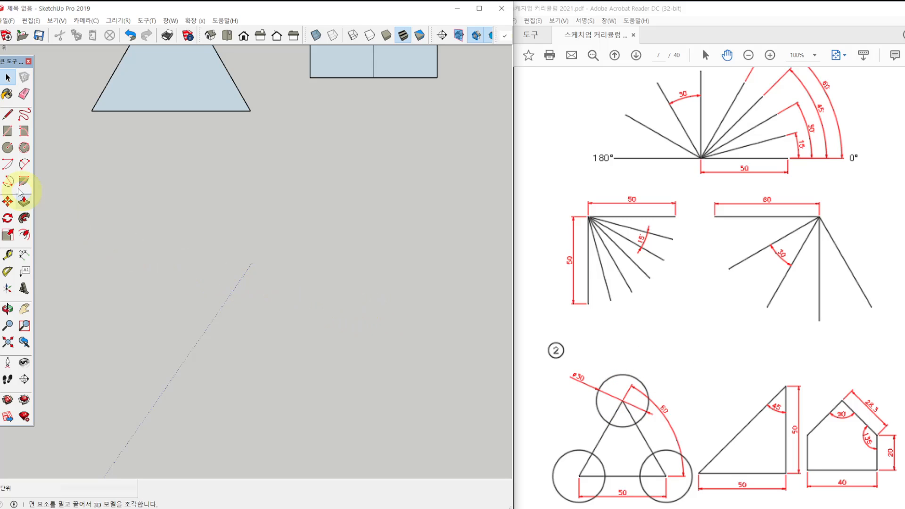
click(8, 148)
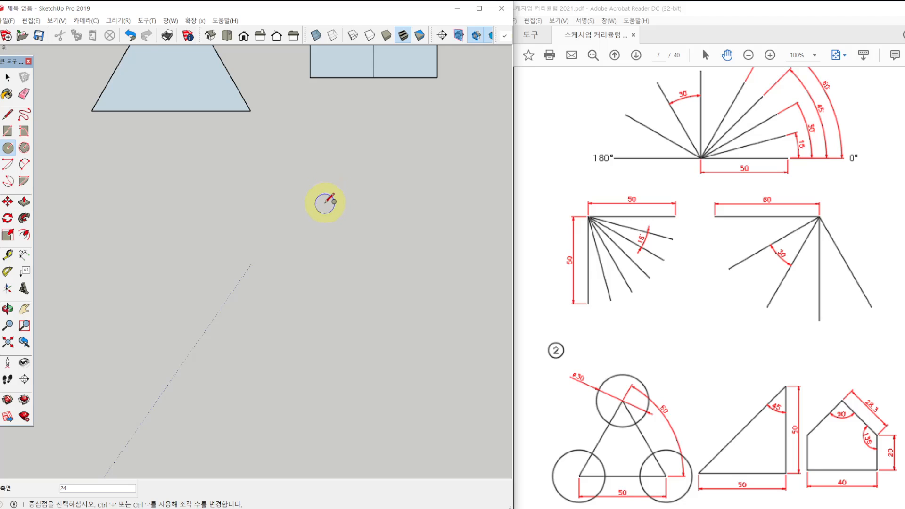
scroll(309, 228, down, 3)
scroll(260, 322, up, 3)
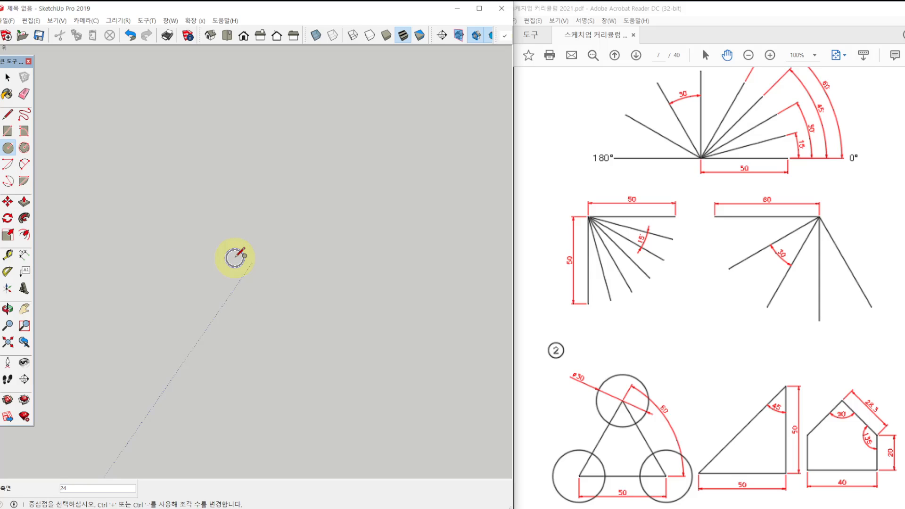
key(space)
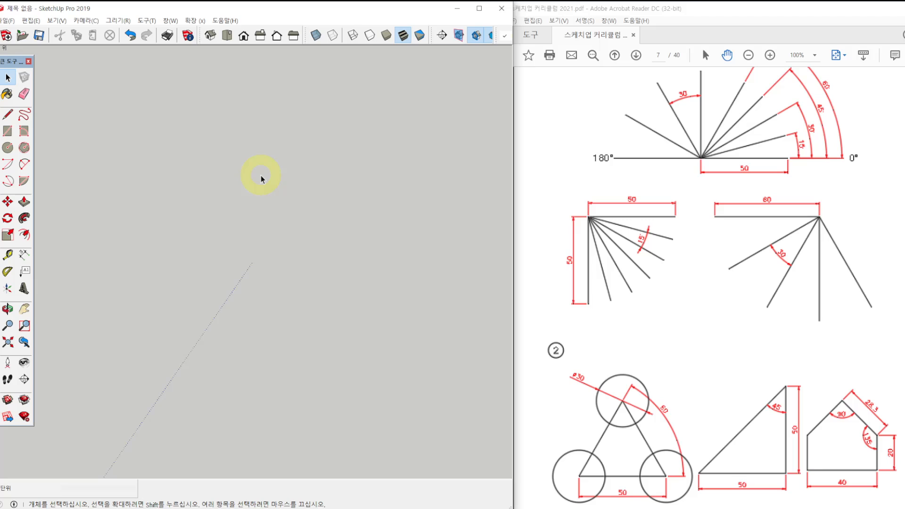
click(8, 148)
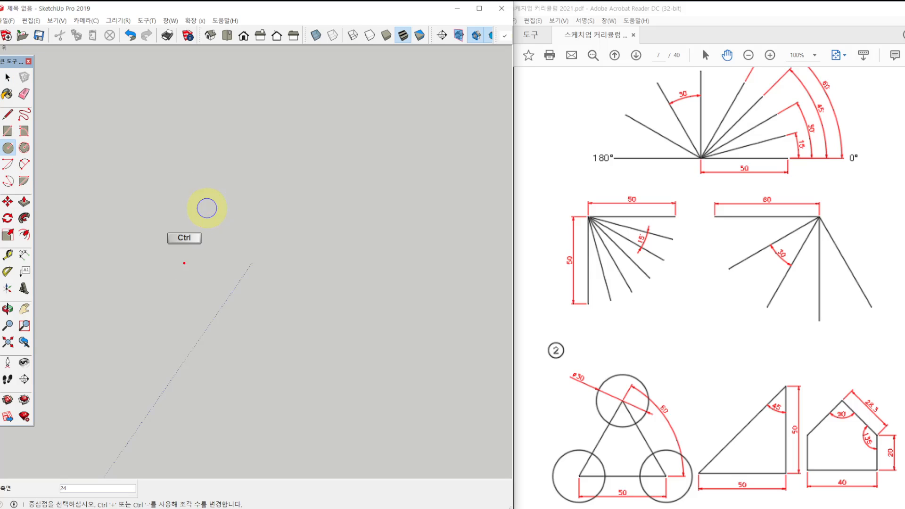
ctrl+drag(1, 475, 143, 495)
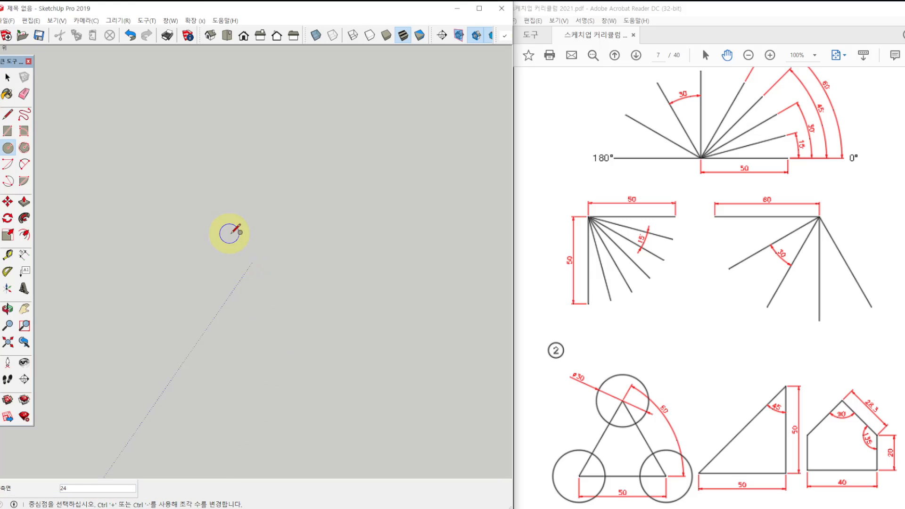
click(249, 236)
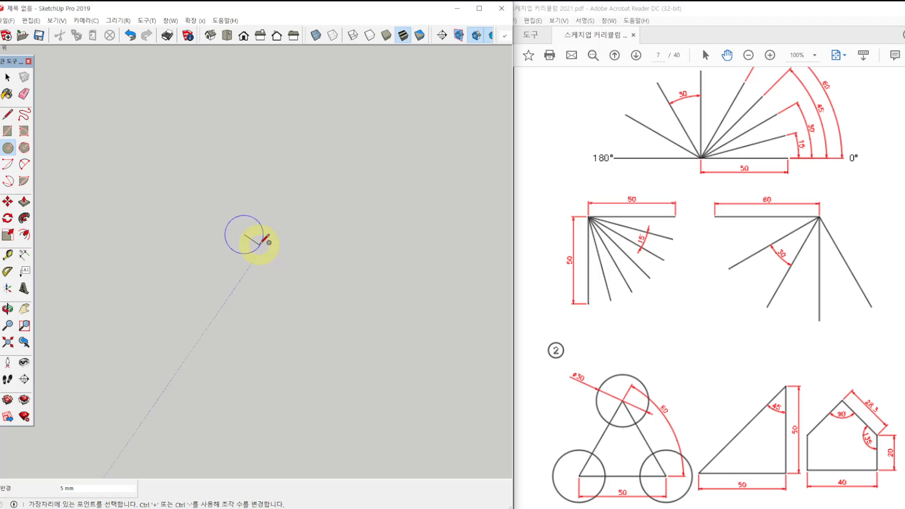
key(Escape)
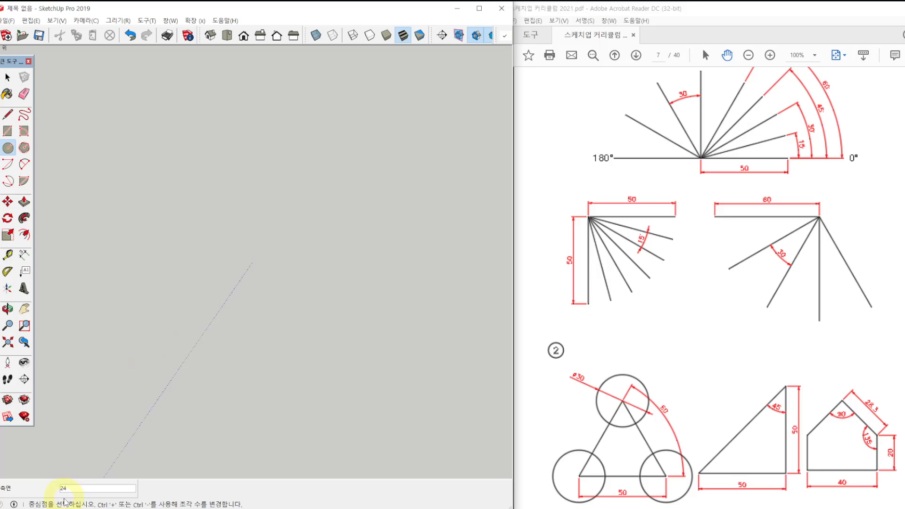
Draw a 24-sided circle with a 20 mm radius in the empty area, inspect its segmented edge, and restore the top view.
click(255, 244)
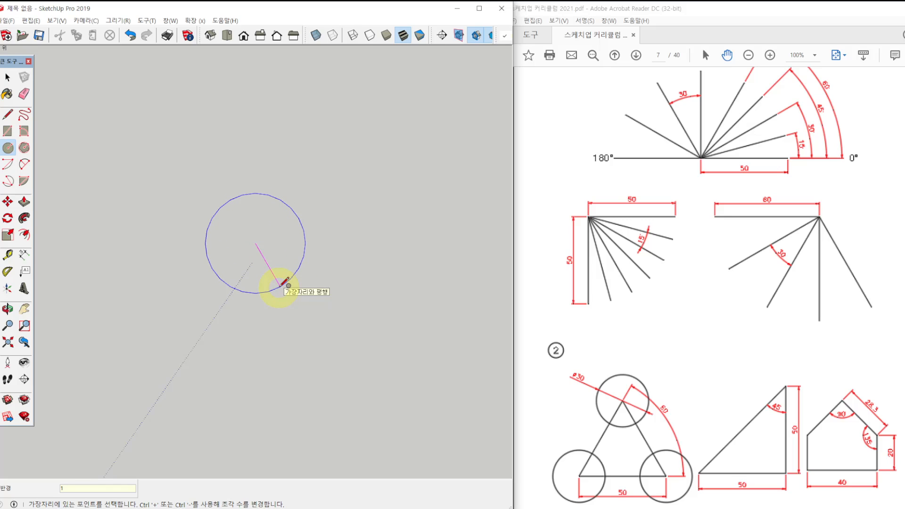
key(Return)
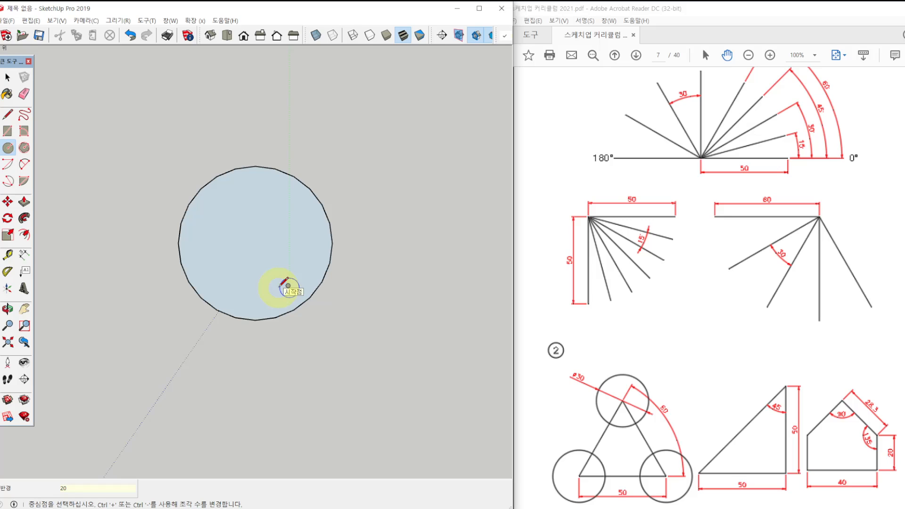
scroll(259, 263, up, 5)
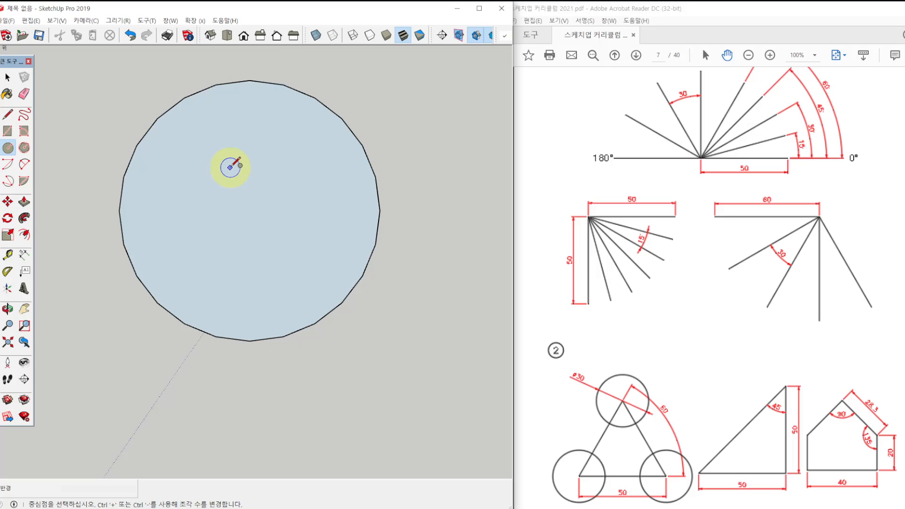
scroll(230, 168, down, 5)
middle_drag(313, 148, 300, 173)
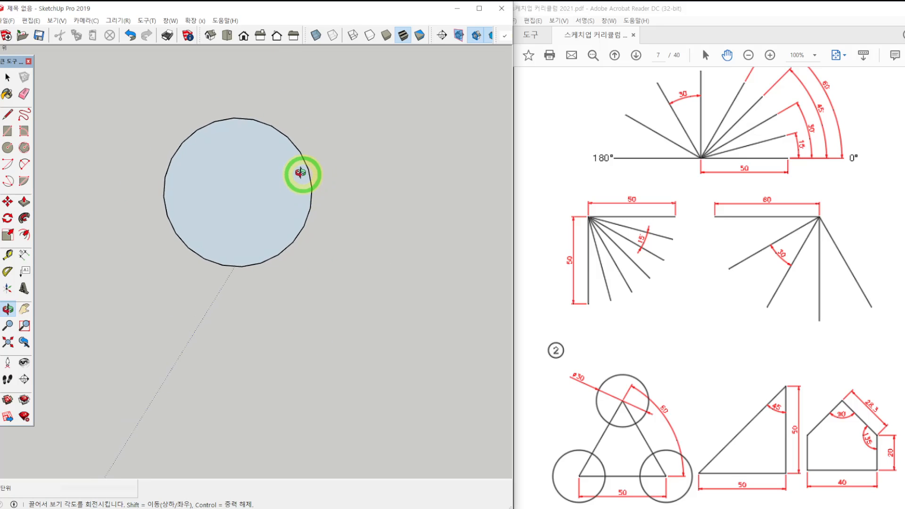
click(228, 35)
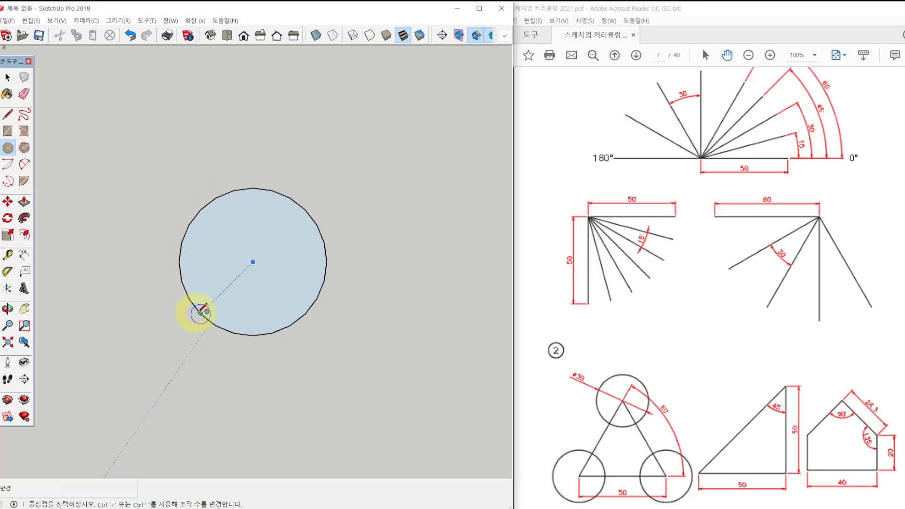
Try to draw a 48-sided circle with a 20 mm radius beside the first circle, and undo it.
key(shift)
shift+middle_drag(384, 267, 263, 272)
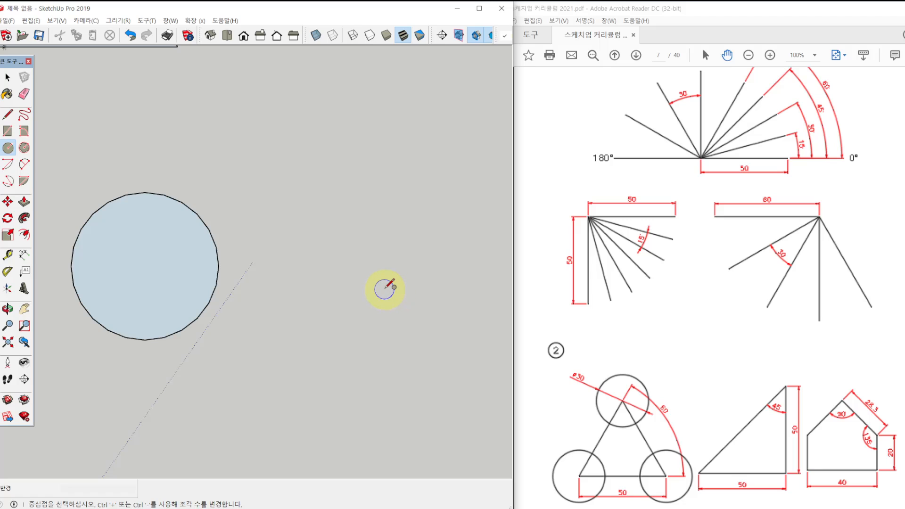
key(space)
key(c)
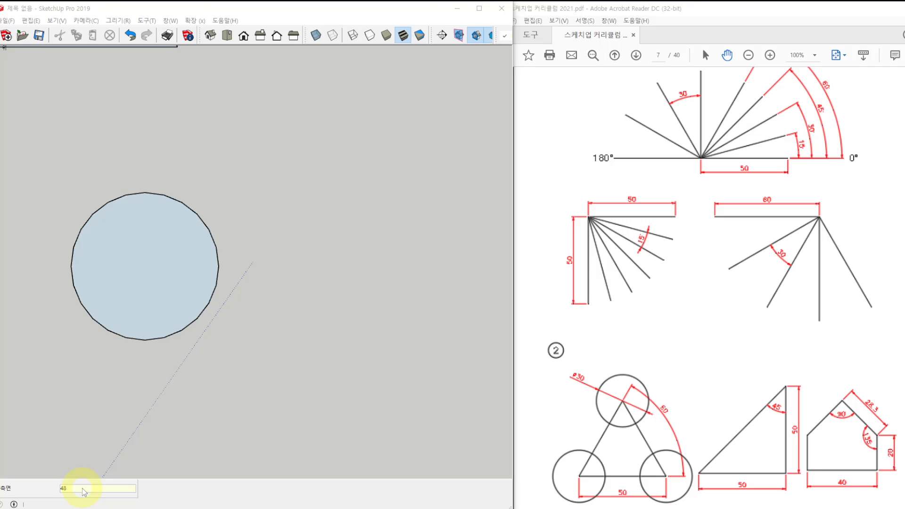
click(357, 264)
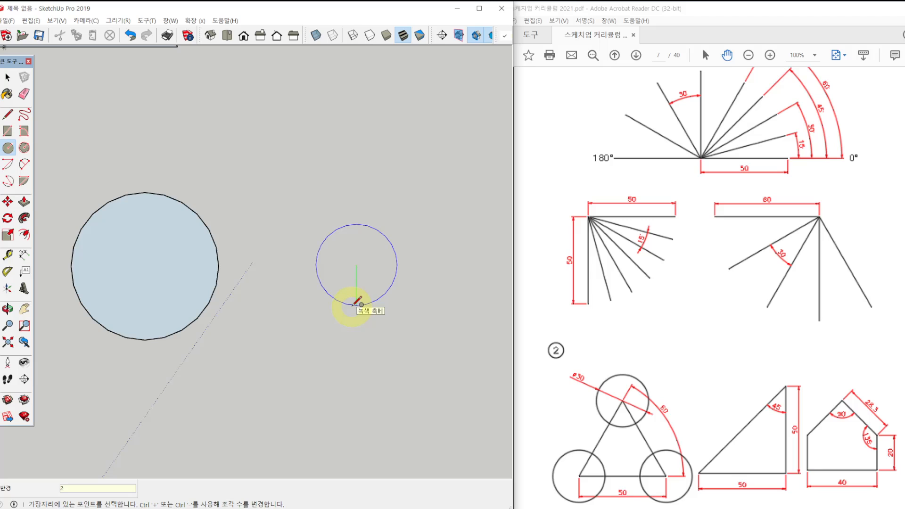
text(20)
key(Return)
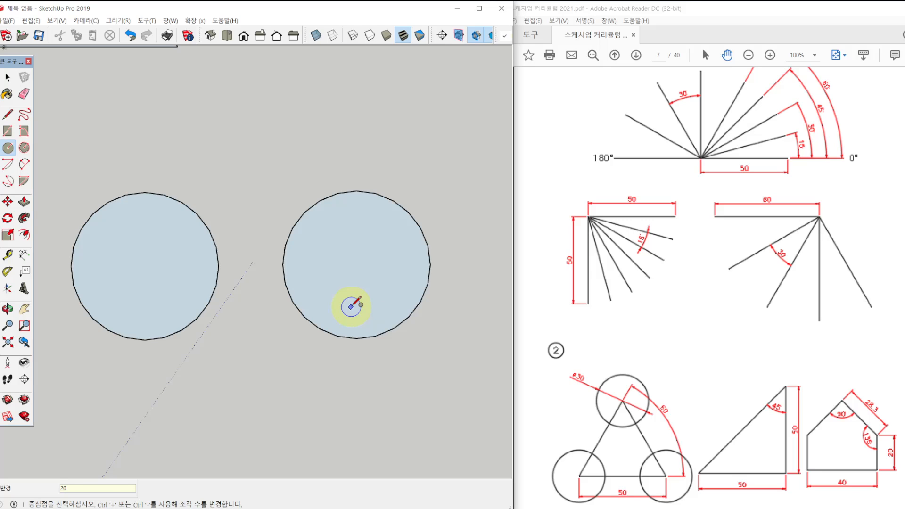
key(ctrl+z)
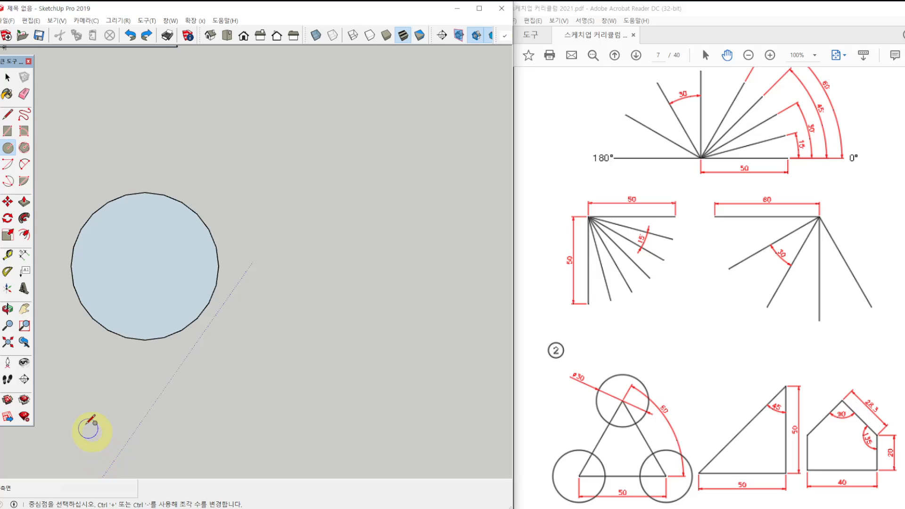
Draw a 48-sided circle with a 20 mm radius to the right of the 24-sided circle.
key(space)
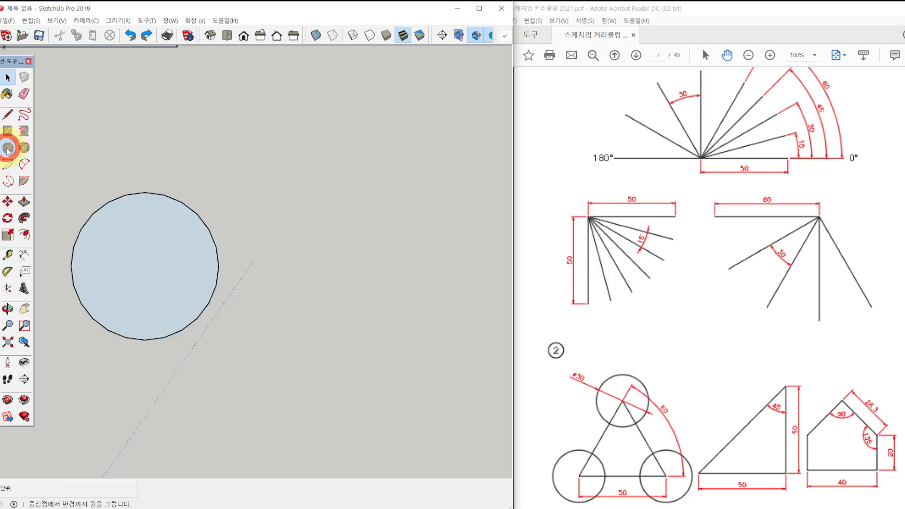
click(7, 149)
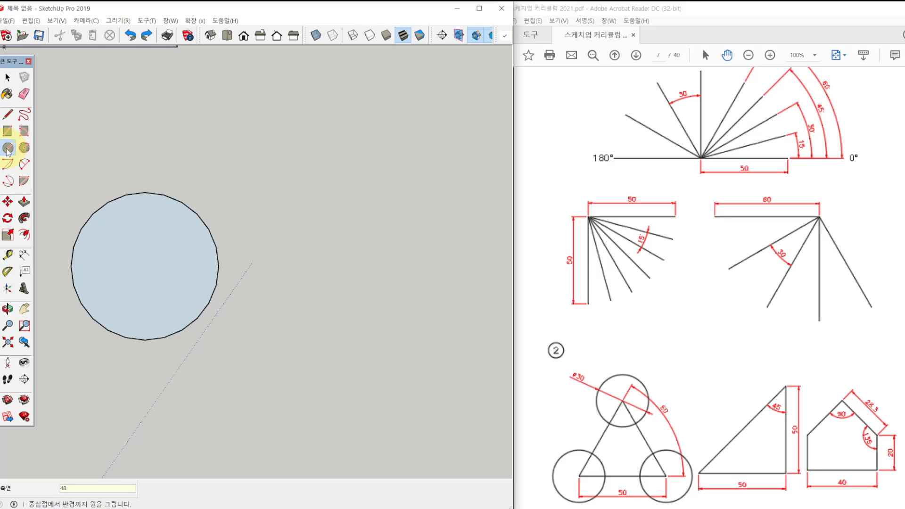
click(344, 284)
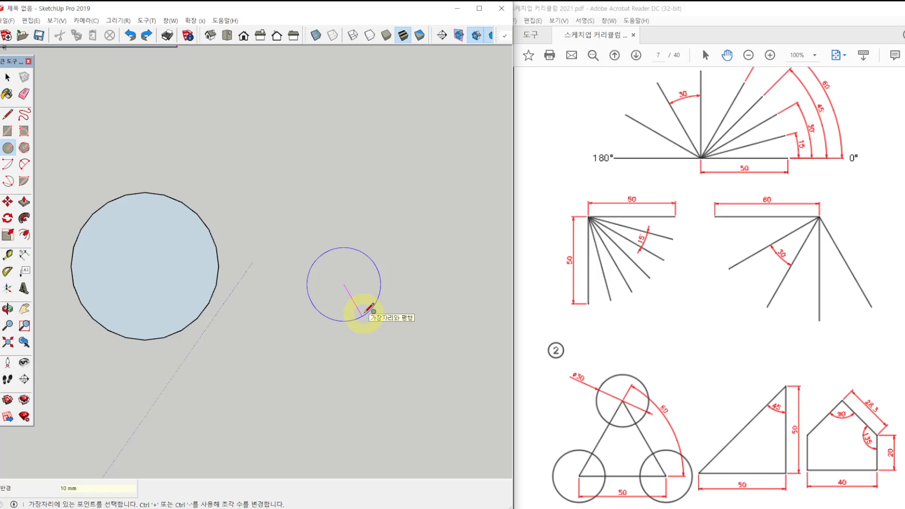
text(20)
key(Return)
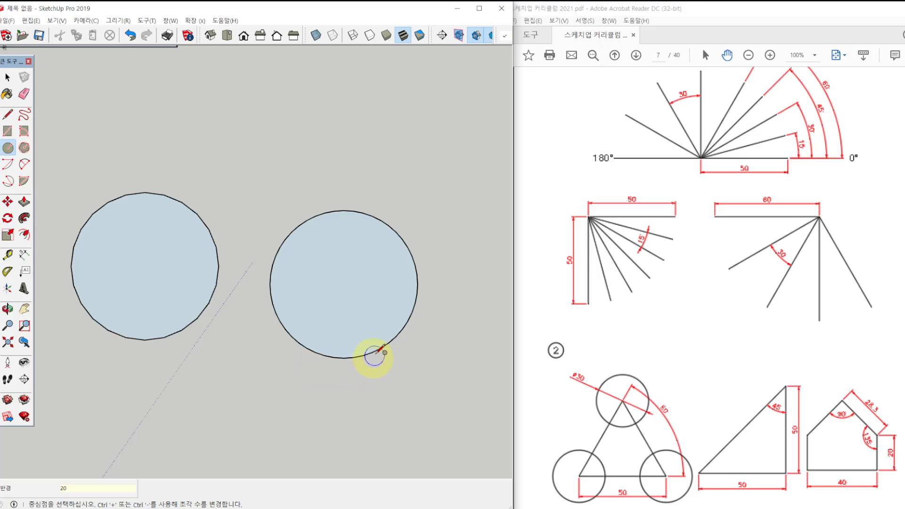
Draw a circle with a 15 mm radius below the 24-sided circle, matching the 30 mm diameter in the PDF.
shift+middle_drag(373, 353, 416, 209)
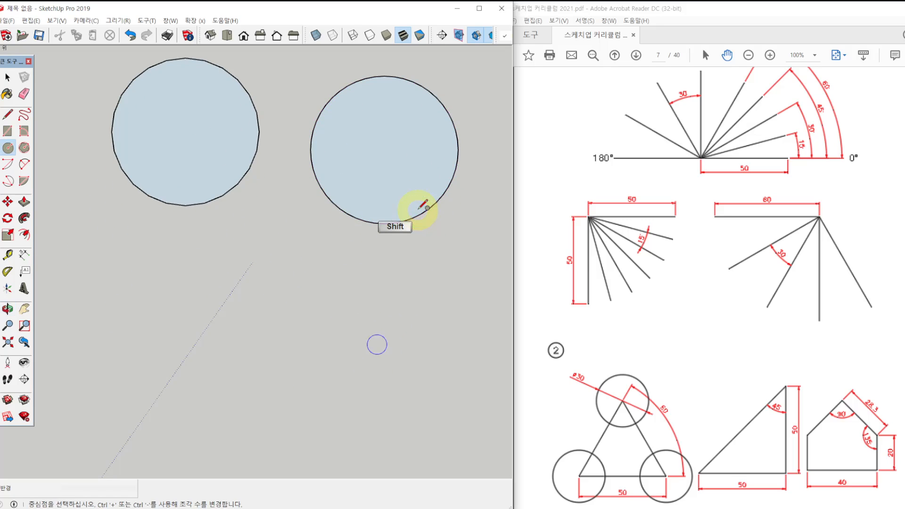
click(188, 341)
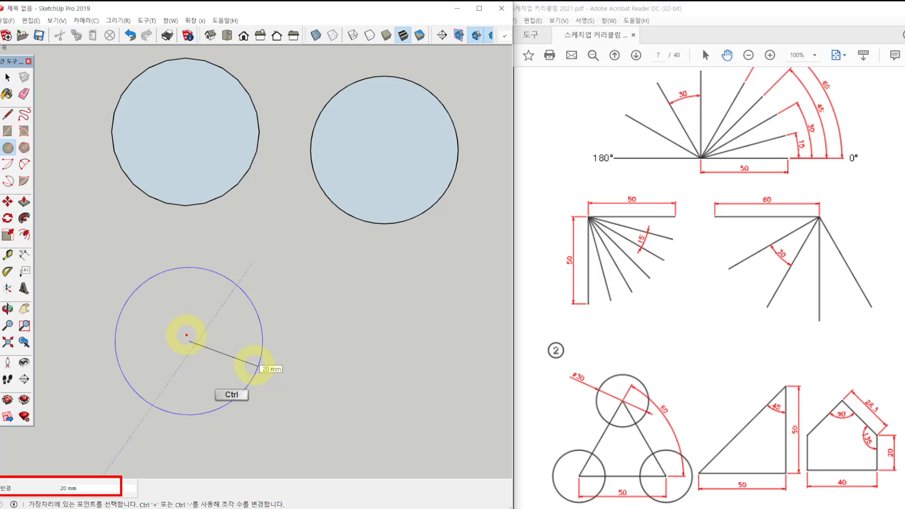
shift+drag(187, 338, 259, 365)
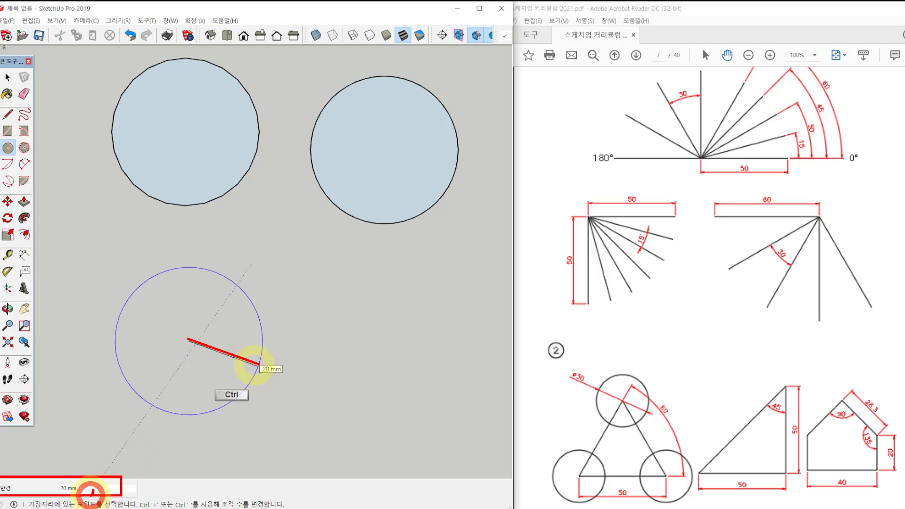
mouse_move(94, 489)
mouse_down()
mouse_move(77, 465)
mouse_move(94, 493)
mouse_up()
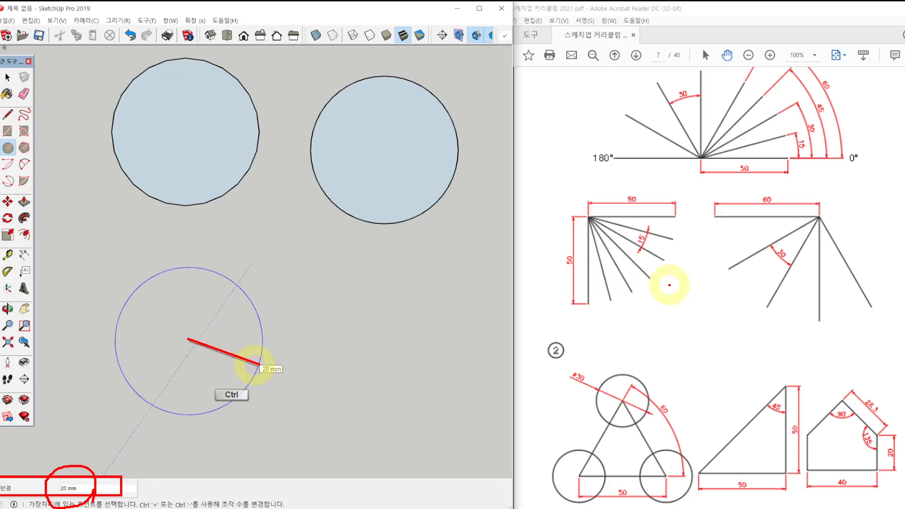
mouse_move(586, 358)
mouse_down()
mouse_move(573, 361)
mouse_move(658, 384)
mouse_move(571, 367)
mouse_up()
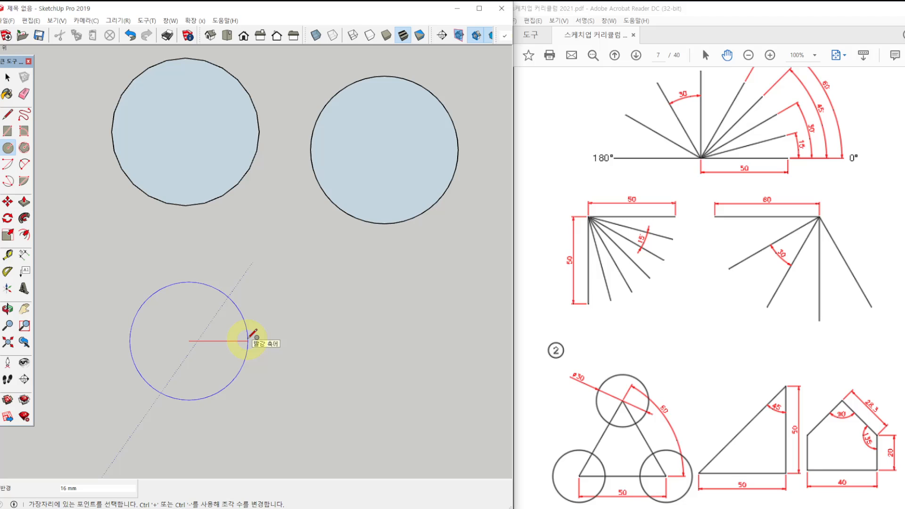
key(Return)
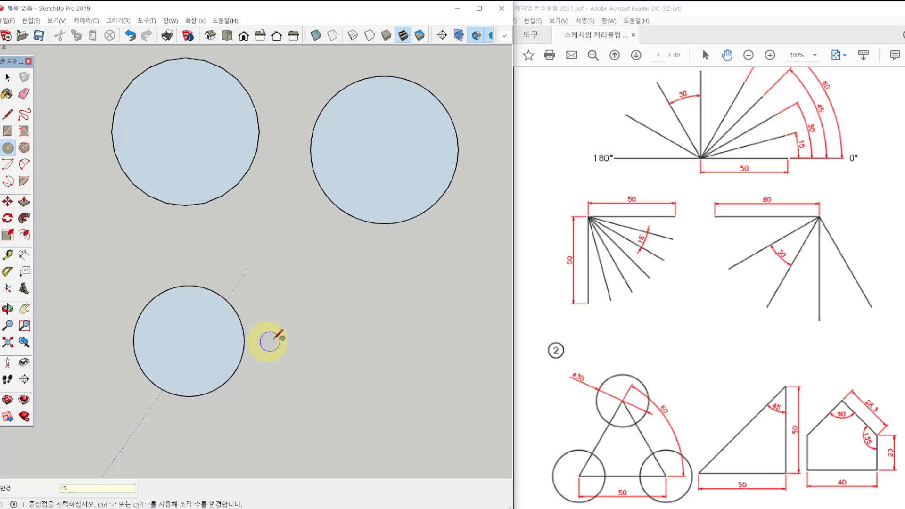
click(339, 333)
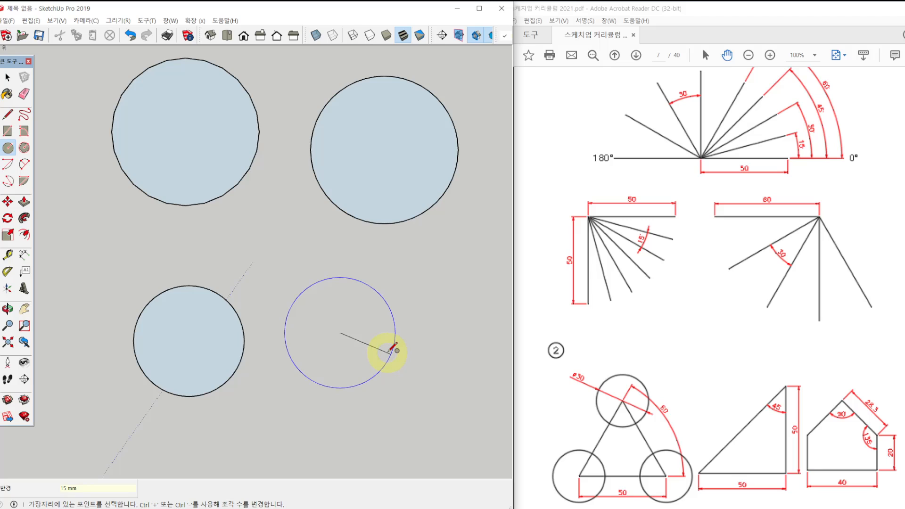
key(Escape)
key(space)
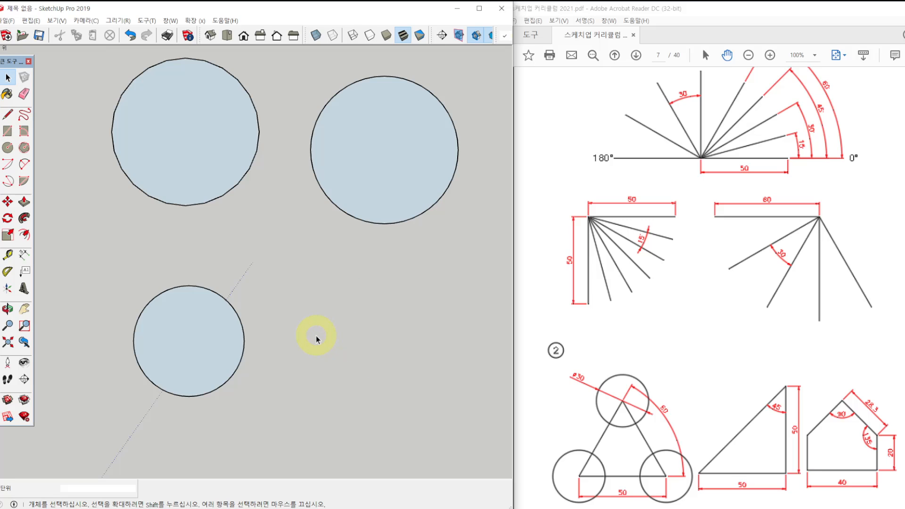
Draw a vertical line beside the 15 mm circle, try copying it with the Move tool, and undo the line.
key(l)
click(302, 277)
click(302, 394)
key(space)
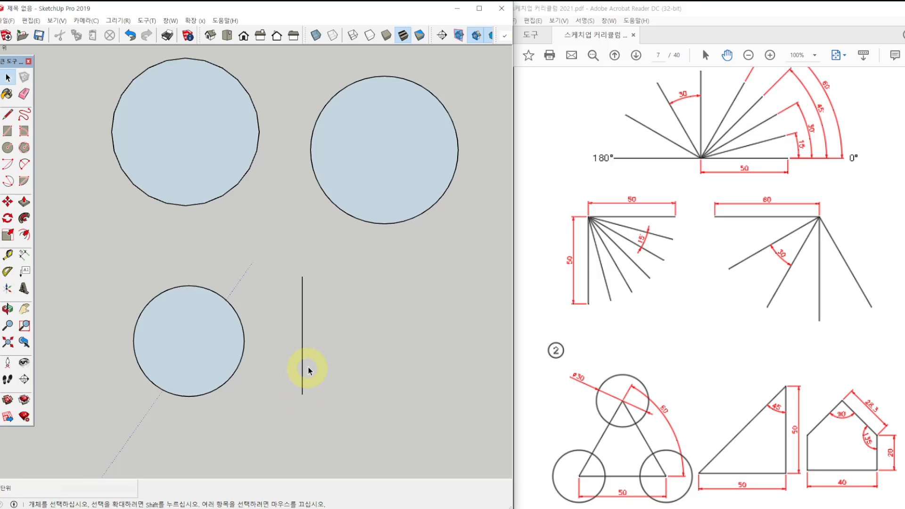
key(m)
click(304, 351)
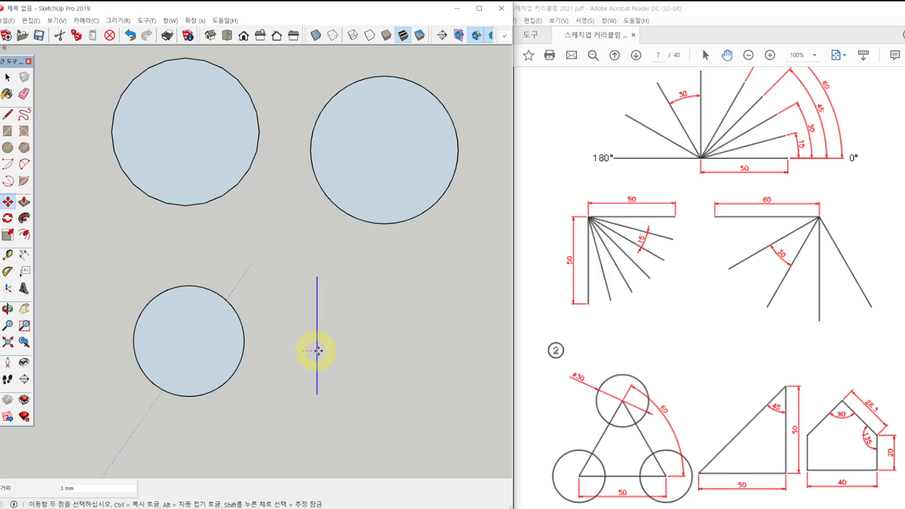
key(ctrl)
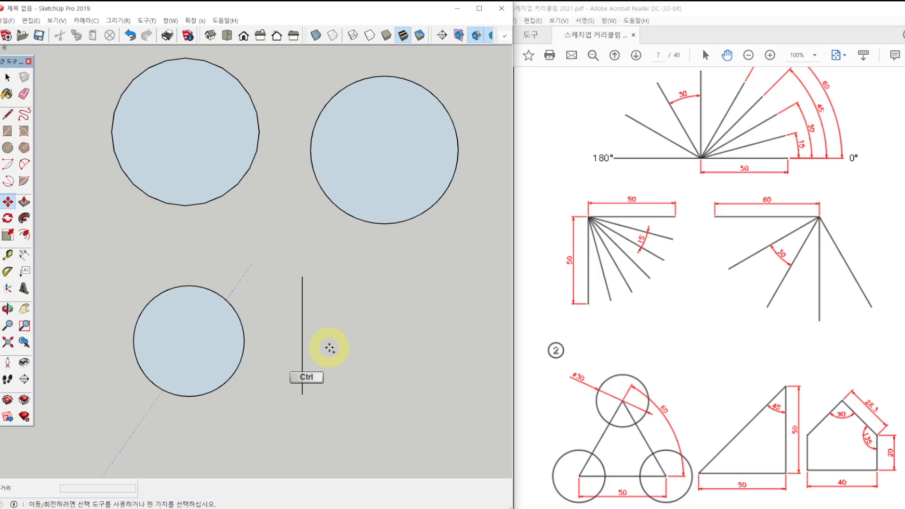
key(ctrl+z)
key(space)
click(208, 340)
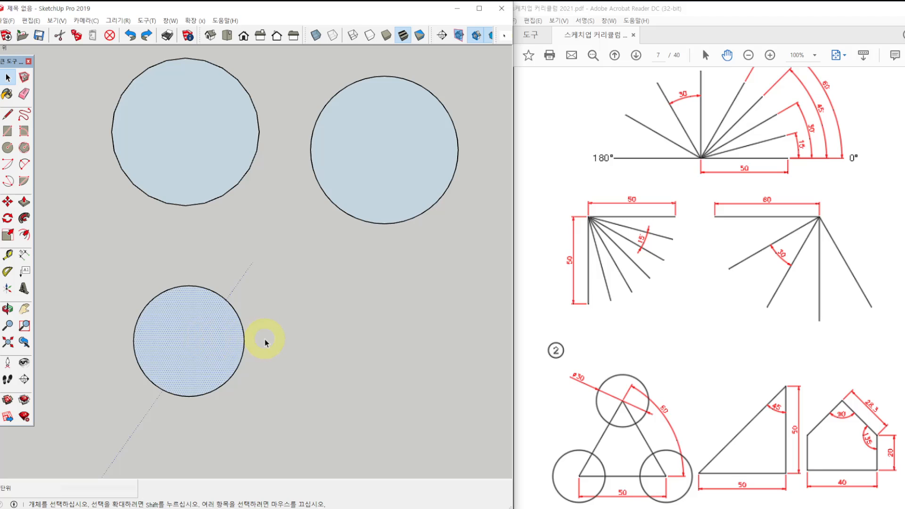
key(c)
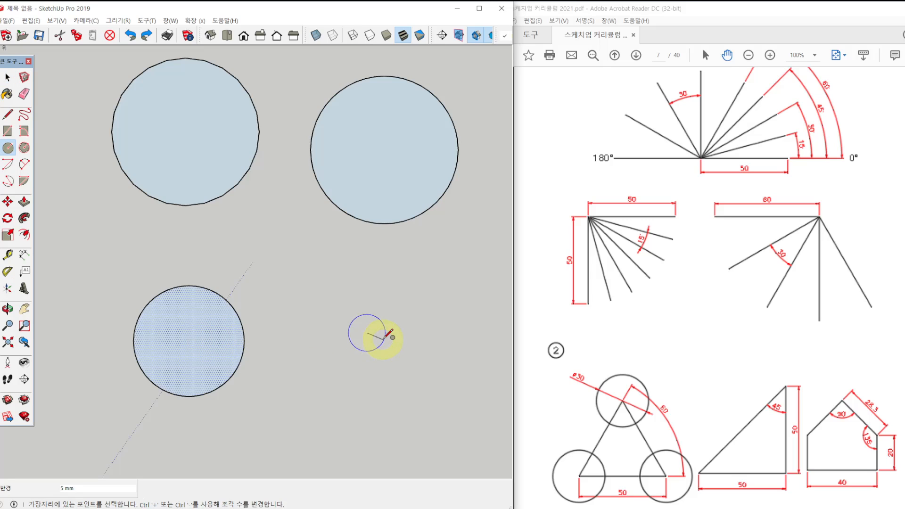
key(space)
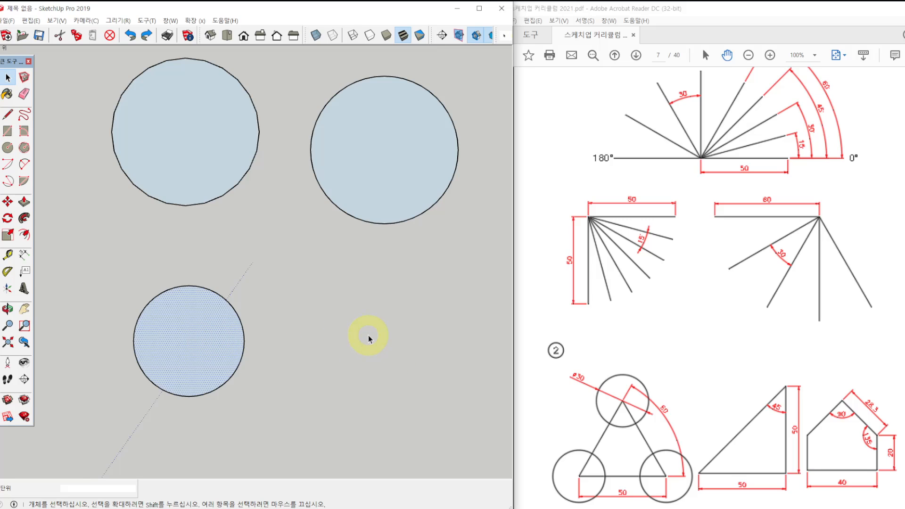
Start a circle to the right of the 15 mm radius circle and reduce its preview to 3 sides.
key(c)
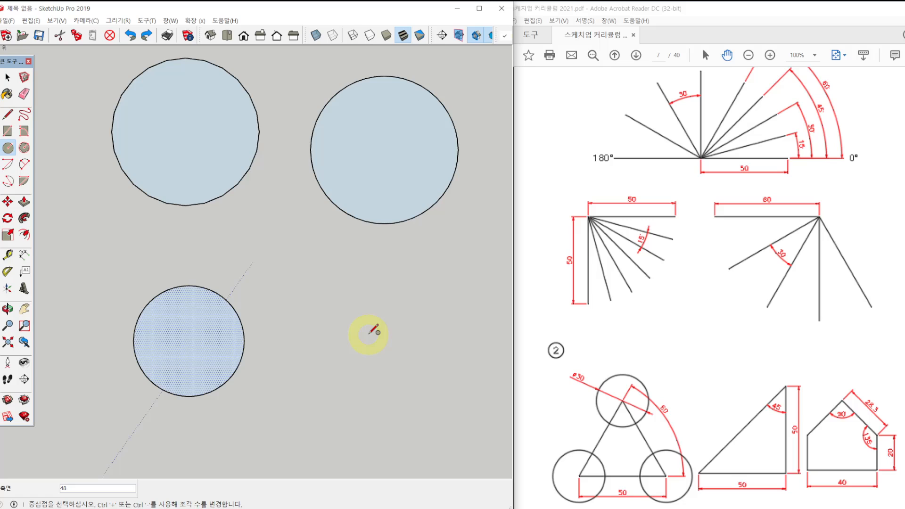
click(62, 489)
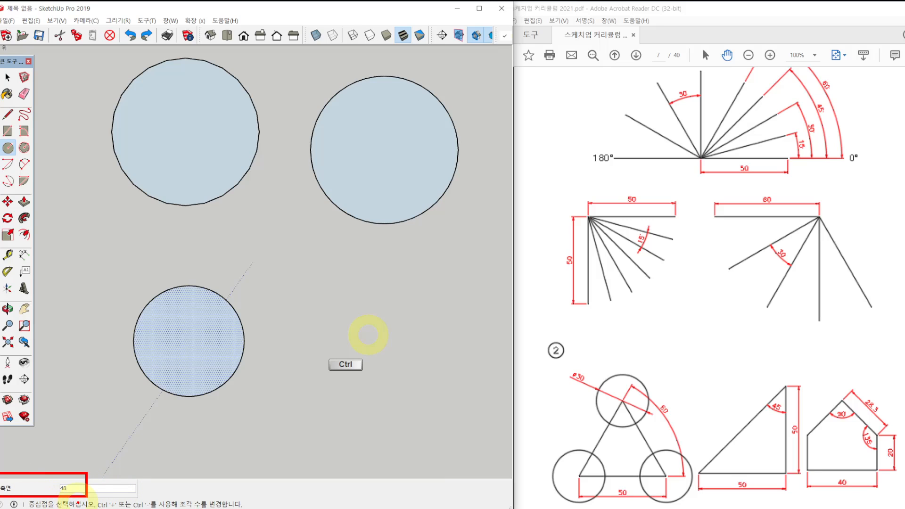
drag(103, 488, 106, 508)
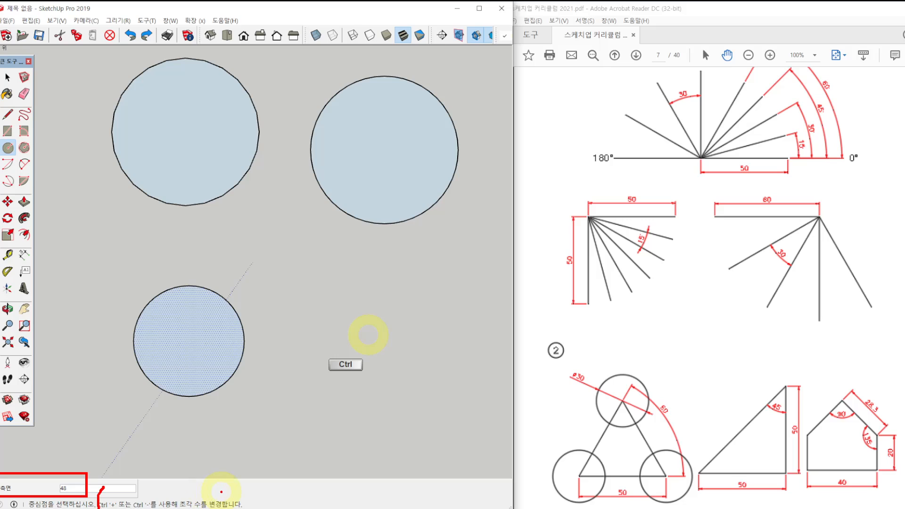
mouse_move(231, 488)
mouse_down()
mouse_move(240, 508)
mouse_move(238, 464)
mouse_move(275, 444)
mouse_up()
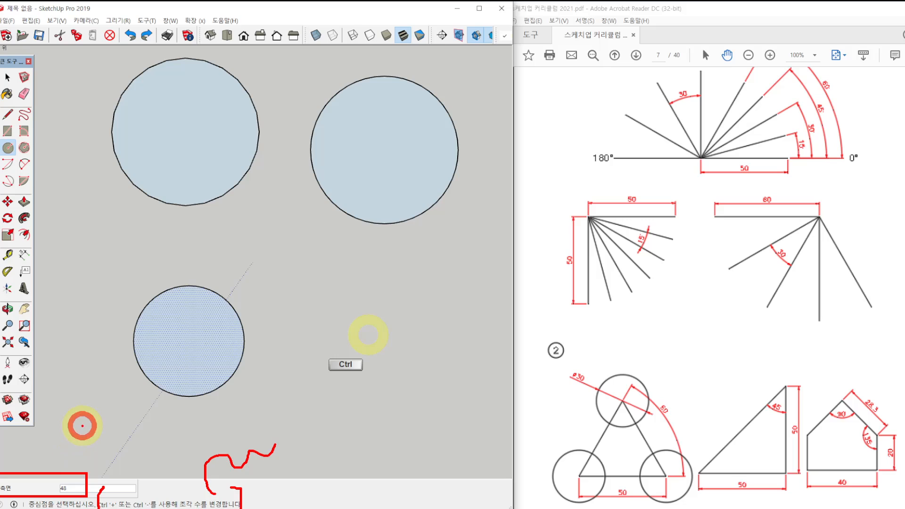
mouse_move(83, 426)
mouse_down()
mouse_move(70, 461)
mouse_move(89, 455)
mouse_up()
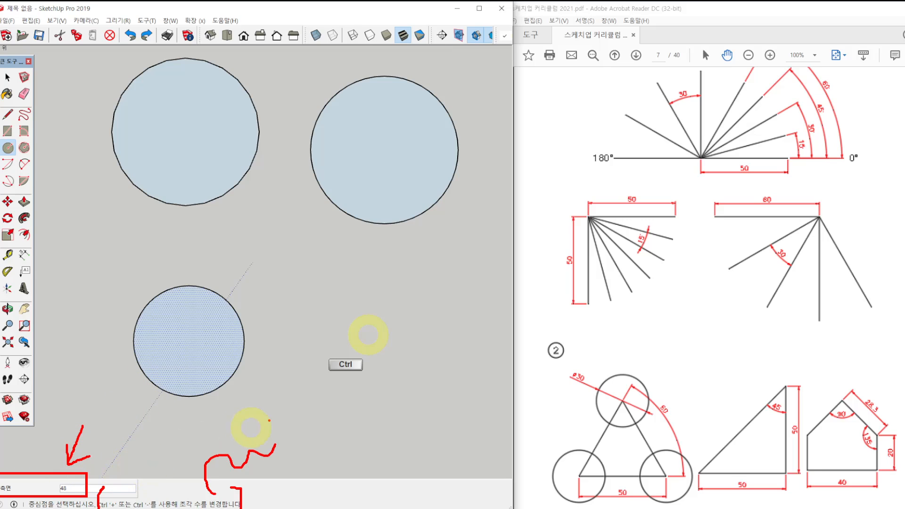
click(369, 337)
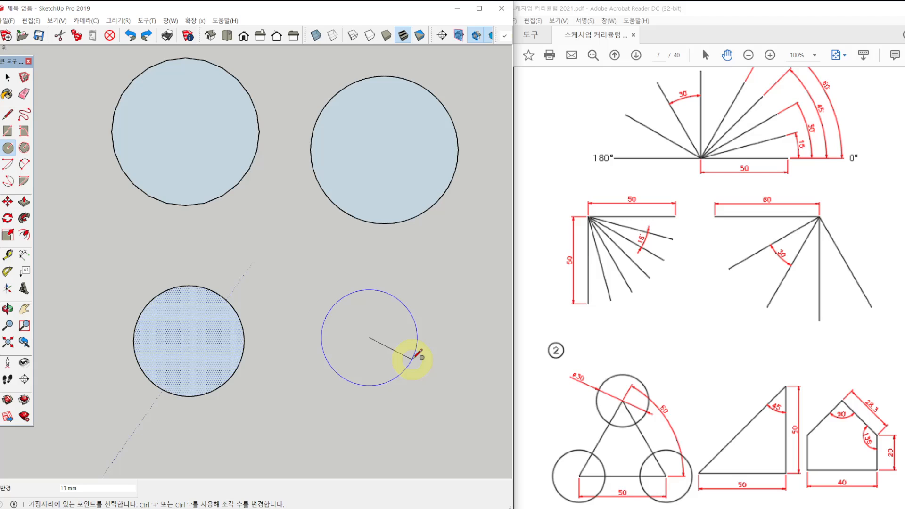
key(ctrl)
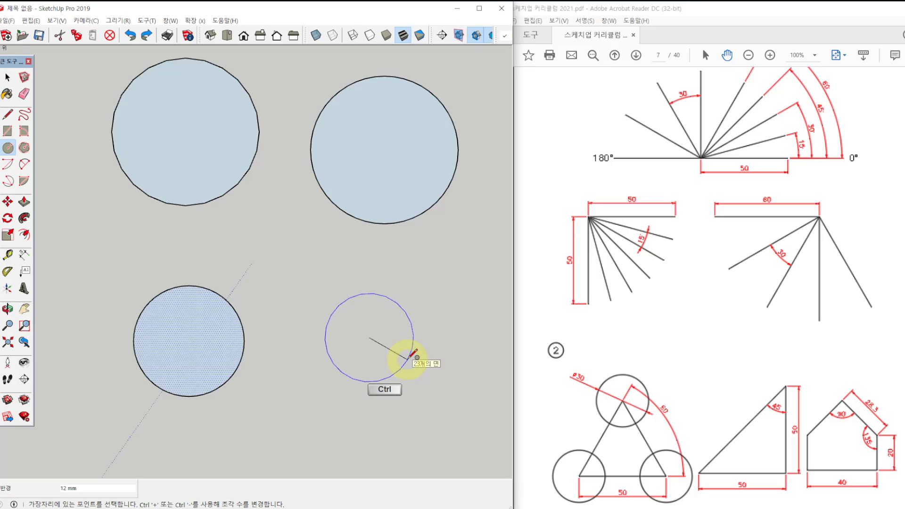
key(ctrl+minus)
key(ctrl+minus)
key(ctrl+minus)
key(ctrl+minus)
key(ctrl+minus)
key(ctrl+minus)
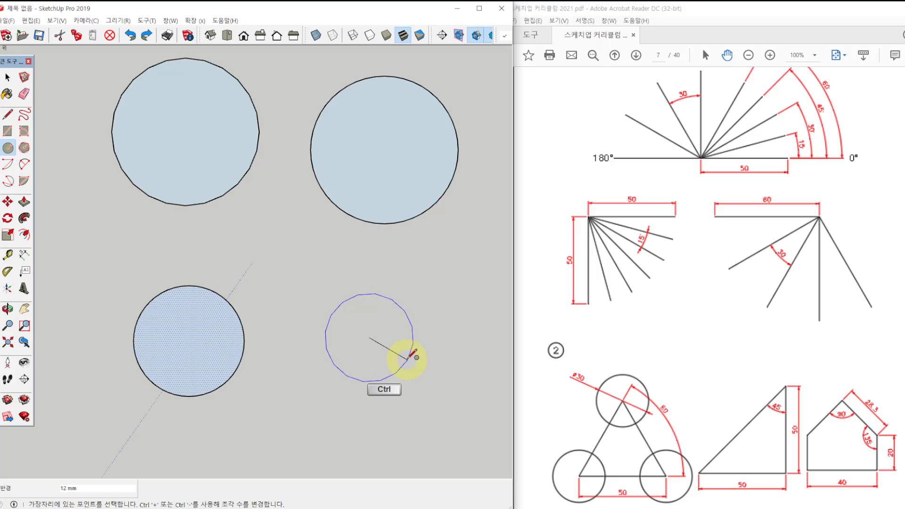
key(ctrl+minus)
key(ctrl+minus)
key(ctrl+minus)
key(ctrl+minus)
key(ctrl+minus)
key(ctrl+minus)
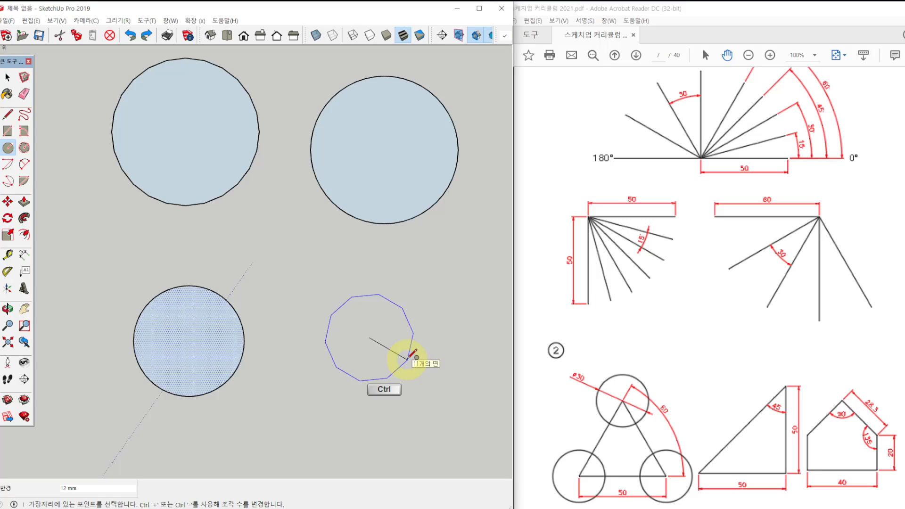
key(ctrl+minus)
key(ctrl+minus)
key(ctrl+minus)
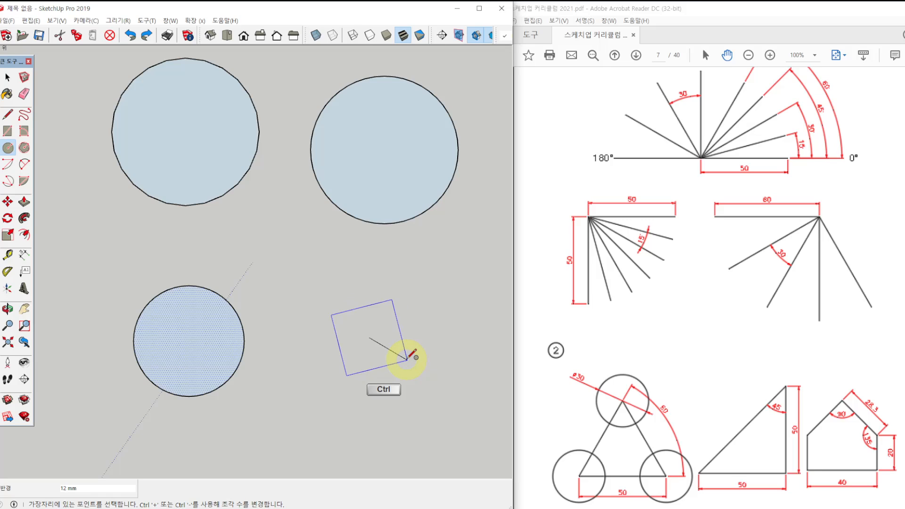
key(ctrl+minus)
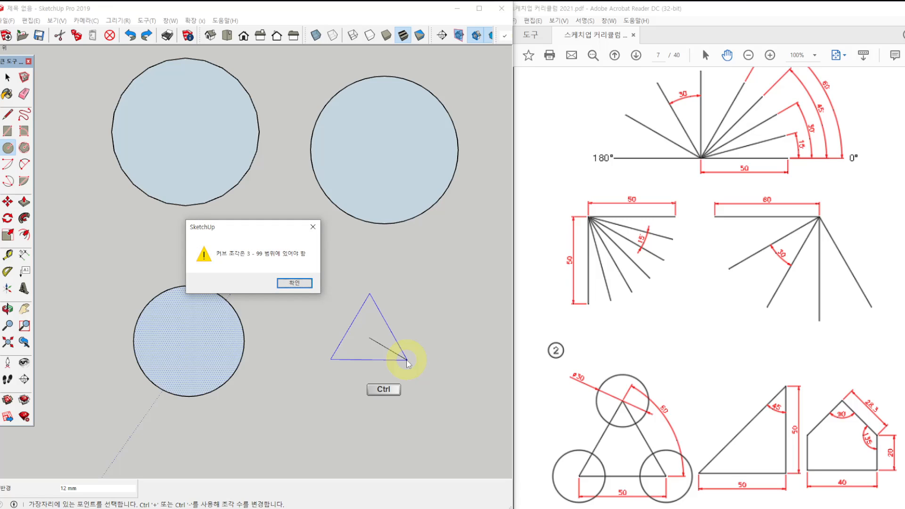
key(Return)
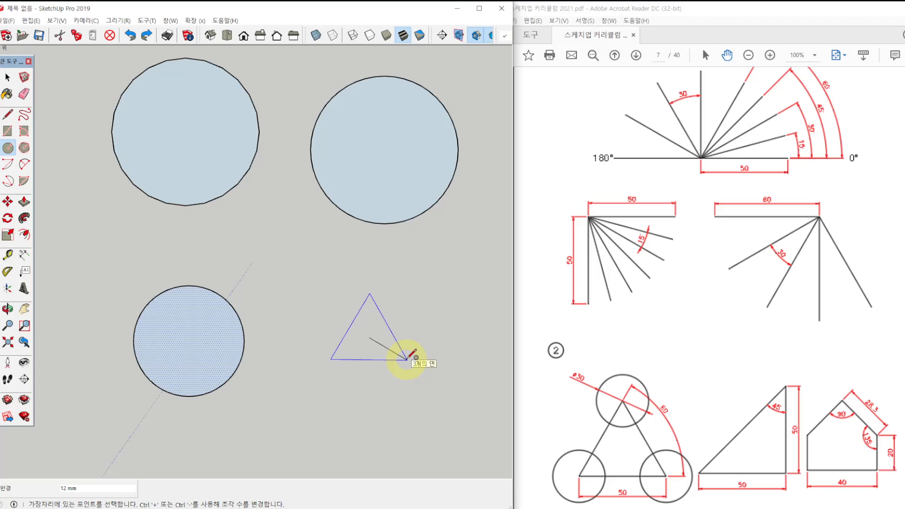
Raise the circle preview's side count to 20, and cancel the circle without placing it.
key(ctrl)
key(ctrl+plus)
key(ctrl+plus)
key(ctrl+plus)
key(ctrl+plus)
key(ctrl+plus)
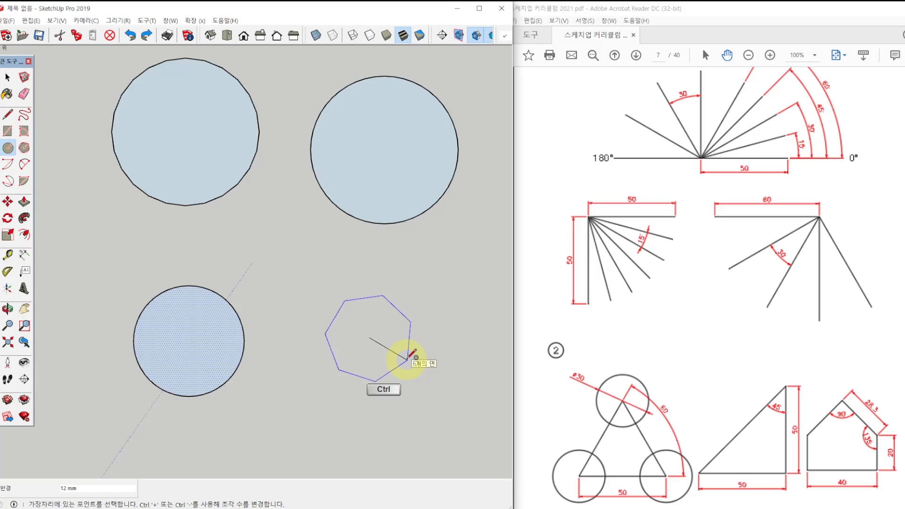
key(ctrl+plus)
key(ctrl+plus)
key(ctrl+plus)
key(ctrl+plus)
key(ctrl+plus)
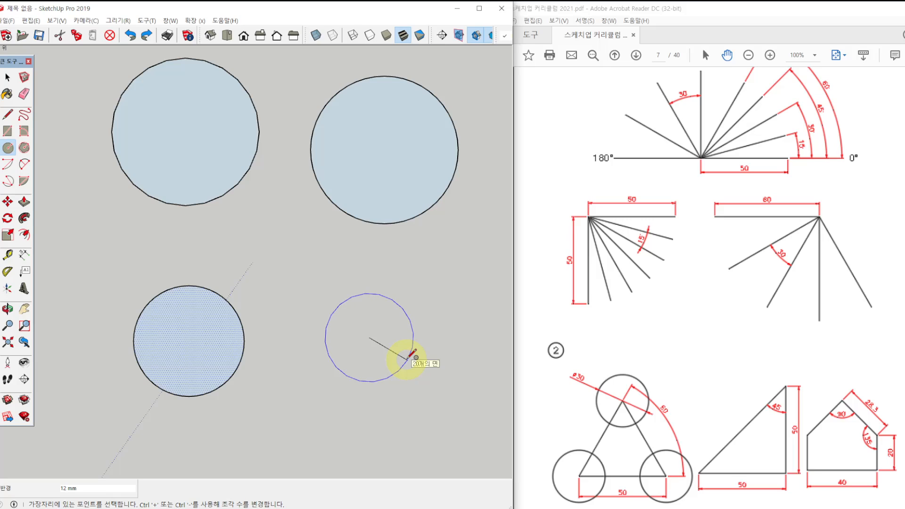
key(Escape)
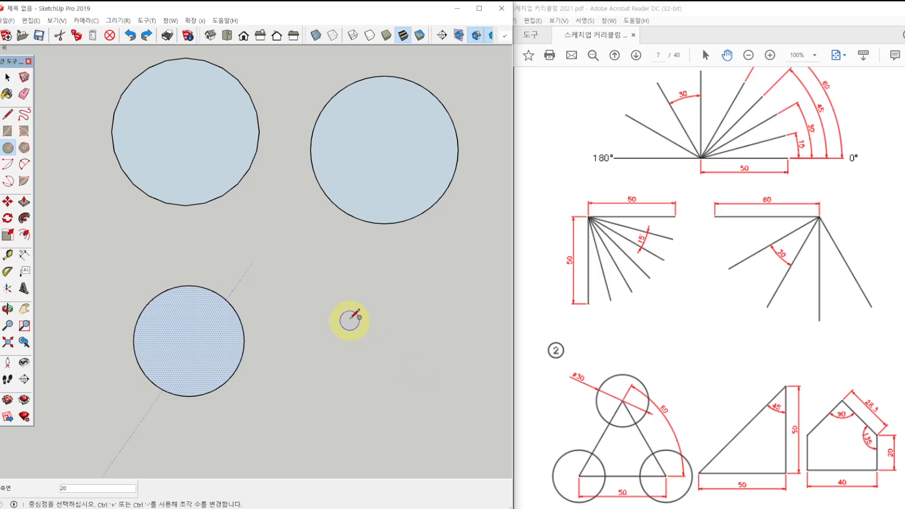
click(7, 149)
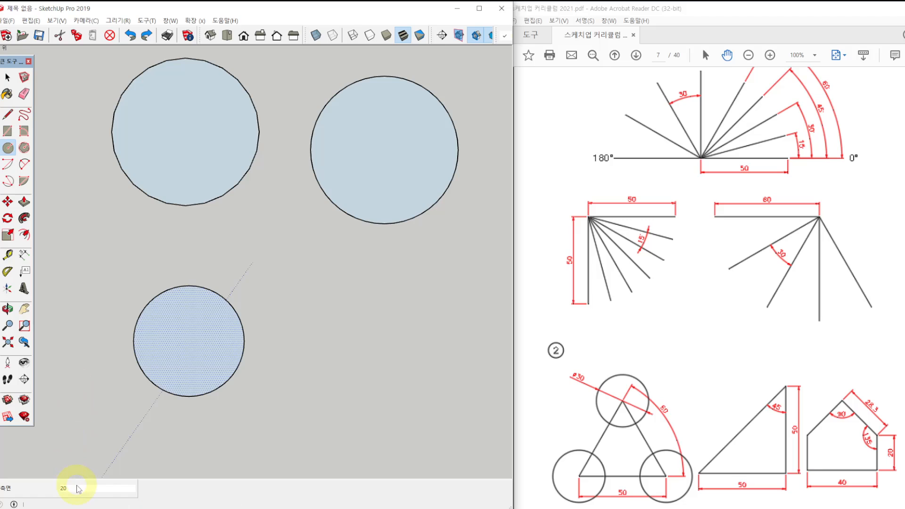
click(376, 332)
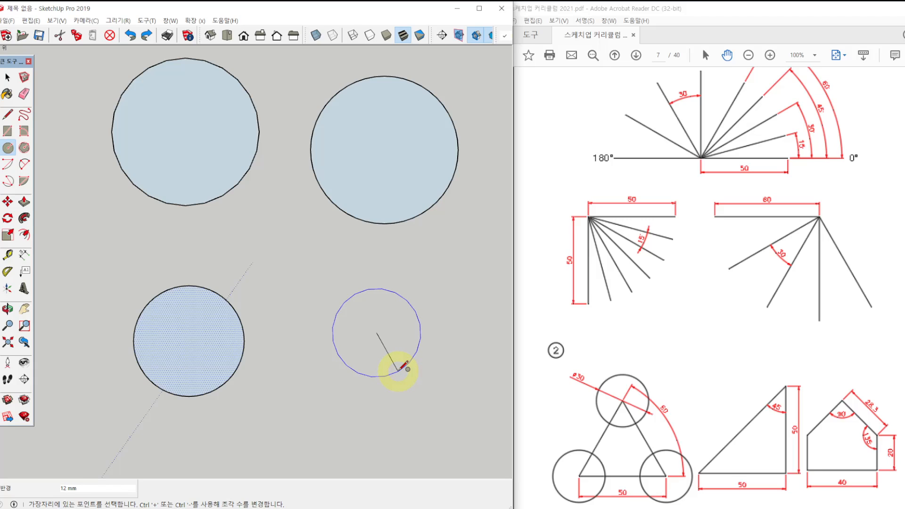
key(ctrl)
key(Escape)
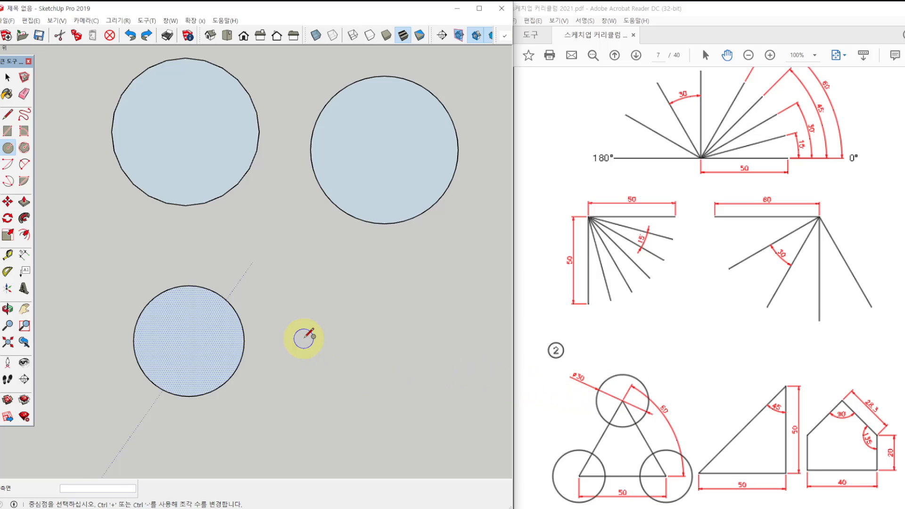
click(375, 319)
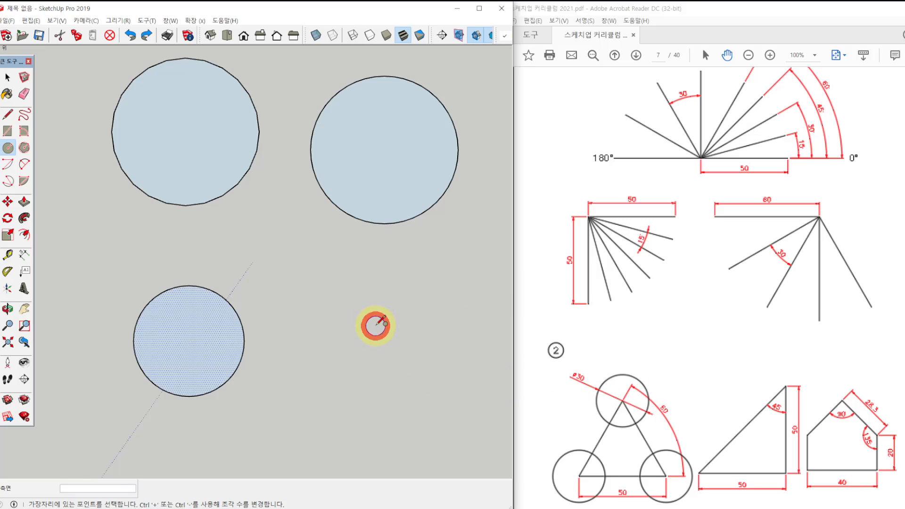
key(Escape)
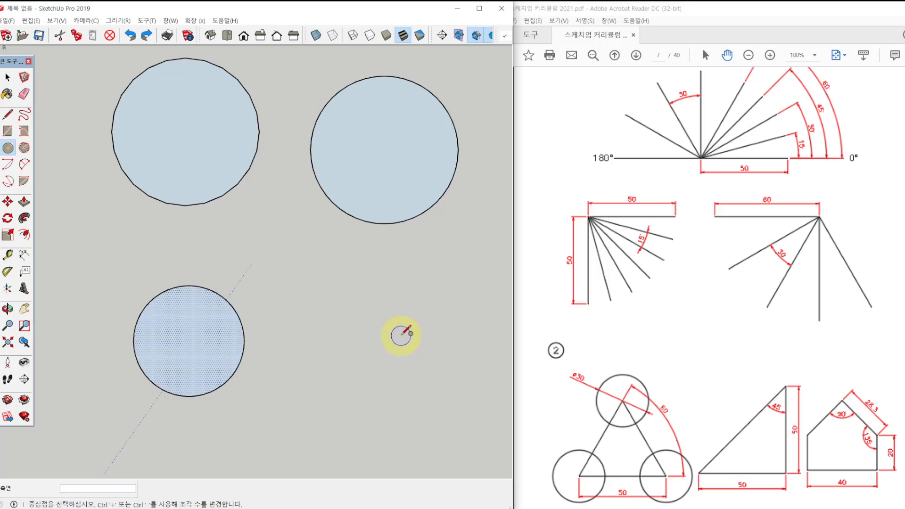
key(space)
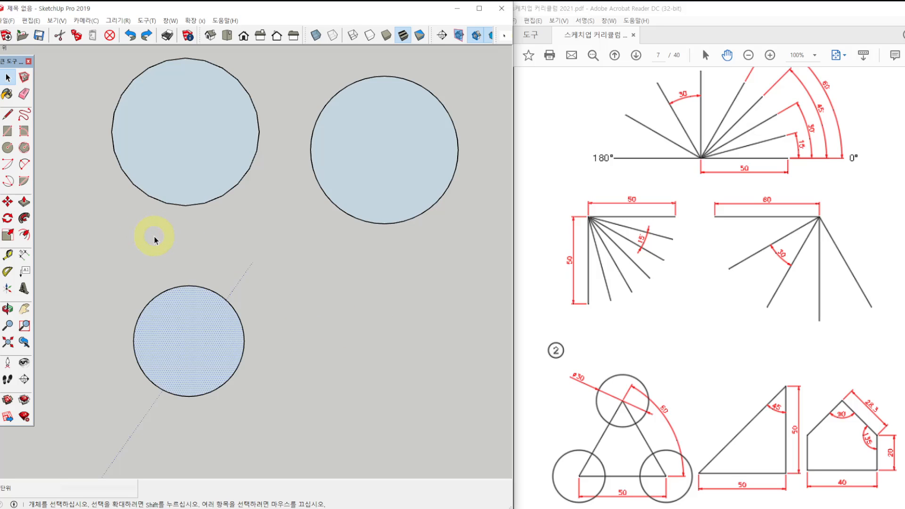
Set the Circle tool's number of sides to 40.
key(c)
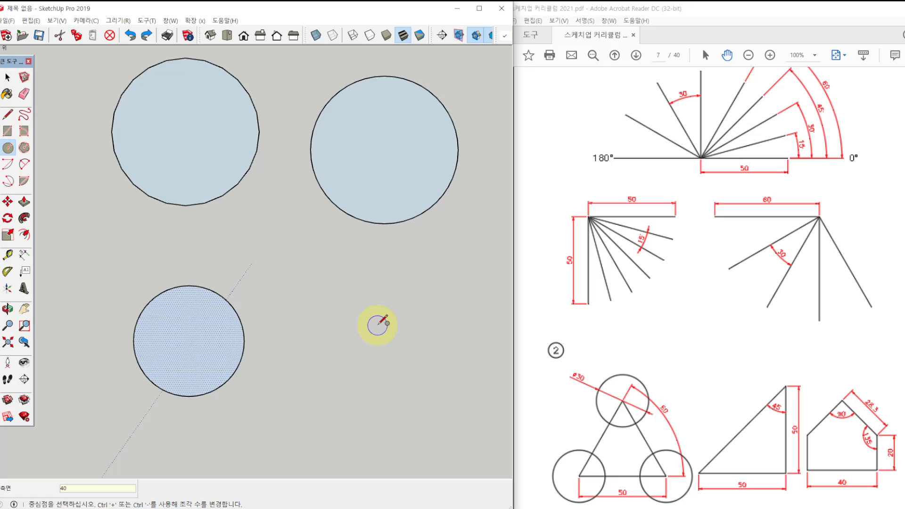
click(382, 337)
key(Escape)
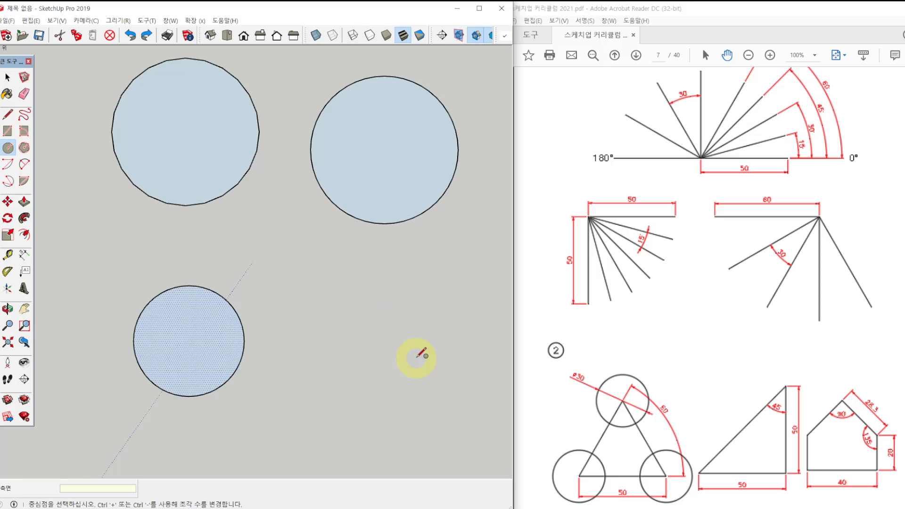
text(40)
key(space)
click(369, 340)
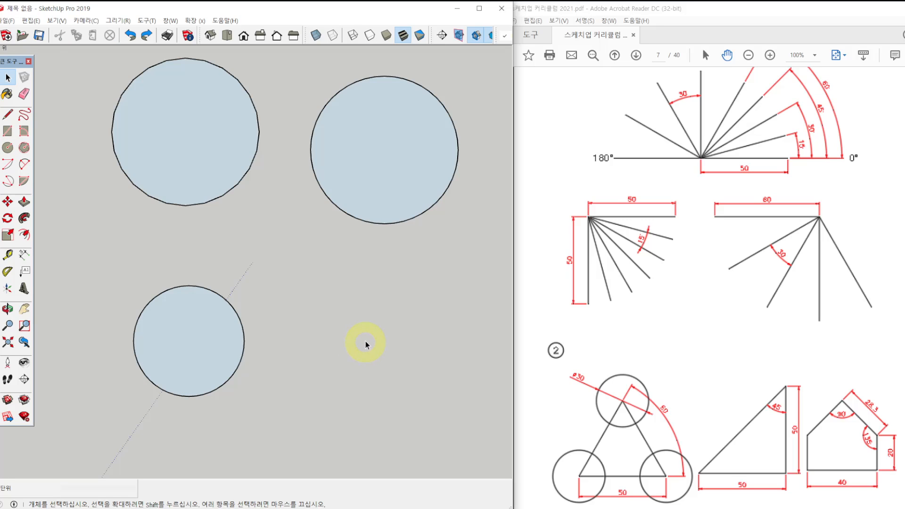
key(c)
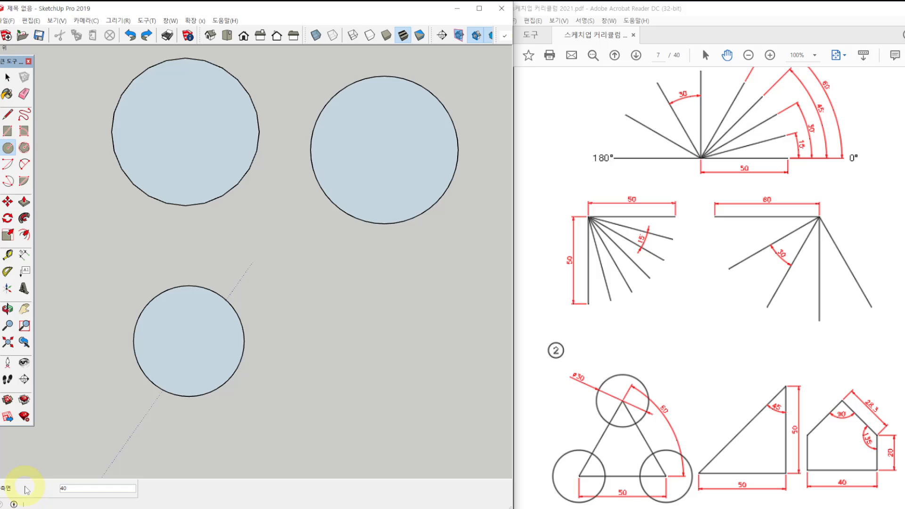
Examine the concentric circles exercise with the 50 and 40 mm diameters on page 6 of the PDF.
scroll(764, 302, up, 2)
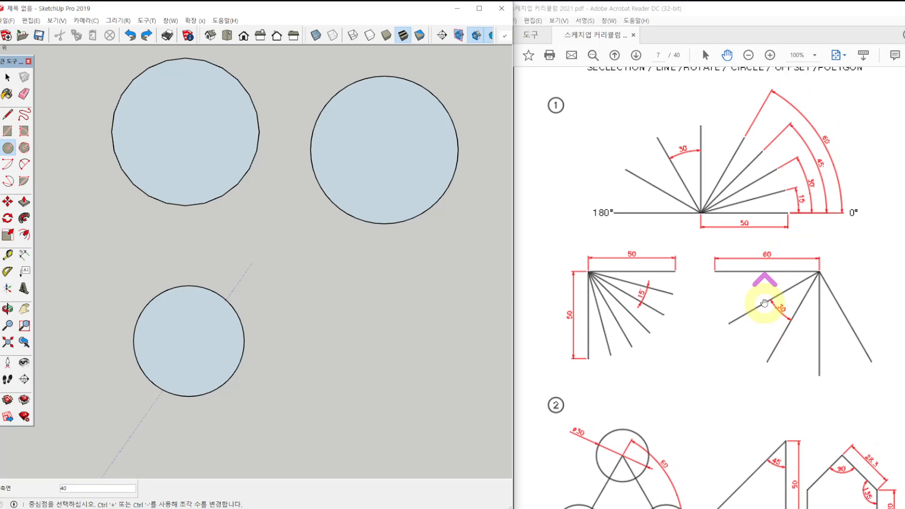
scroll(764, 302, up, 12)
scroll(764, 300, down, 2)
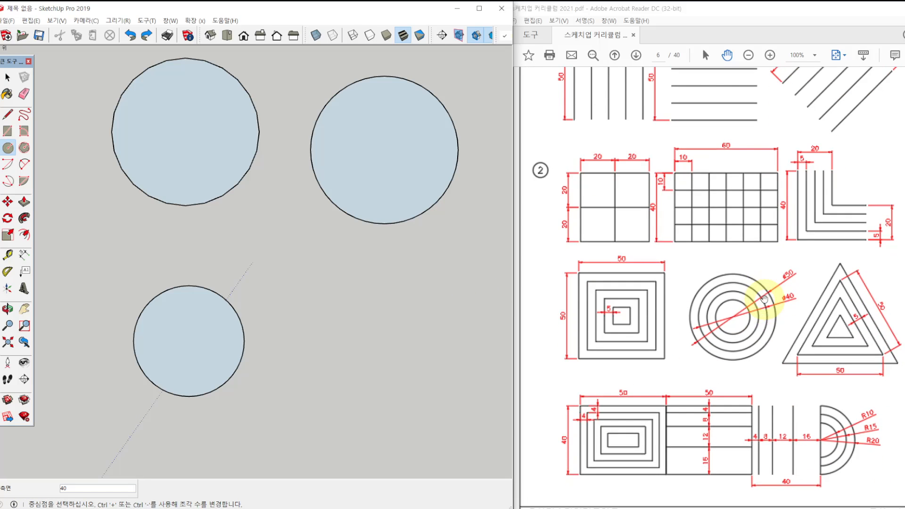
key(ctrl)
key(ctrl)
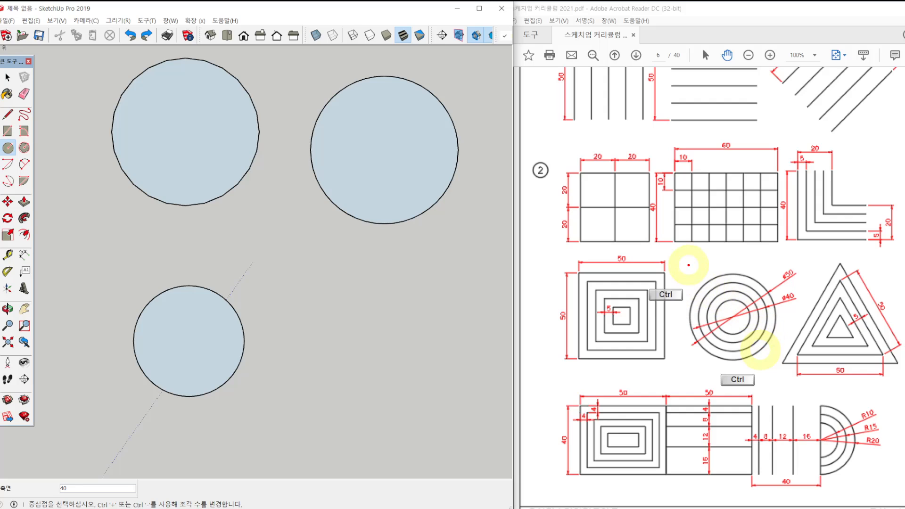
ctrl+drag(688, 261, 800, 365)
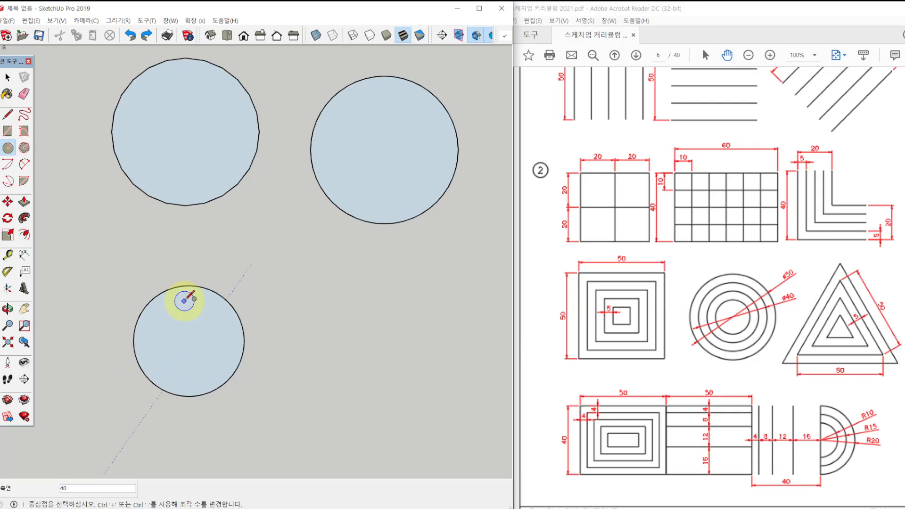
Draw a radius line from the upper edge of the 15 mm radius circle to its center.
key(l)
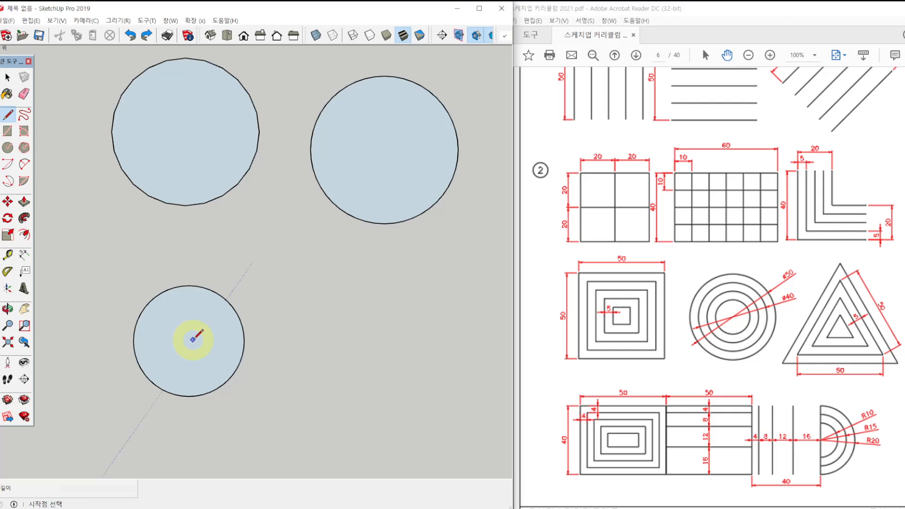
key(c)
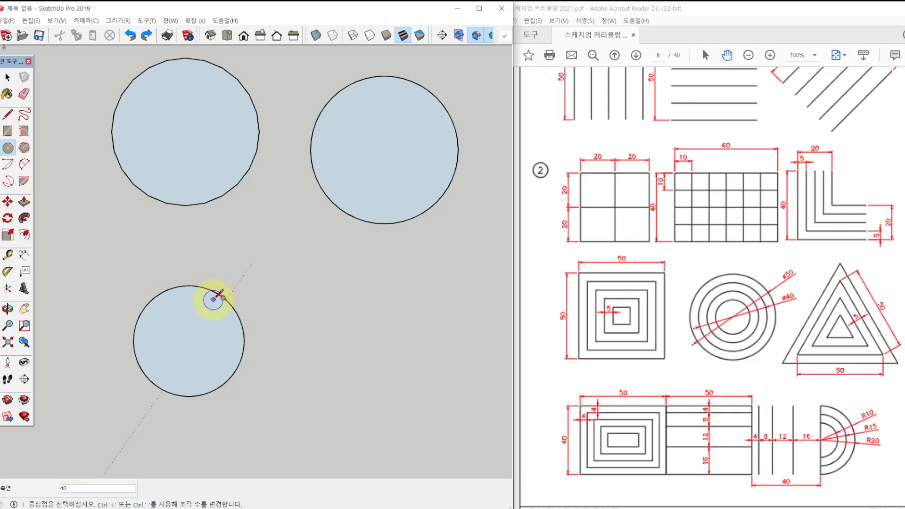
key(l)
click(210, 290)
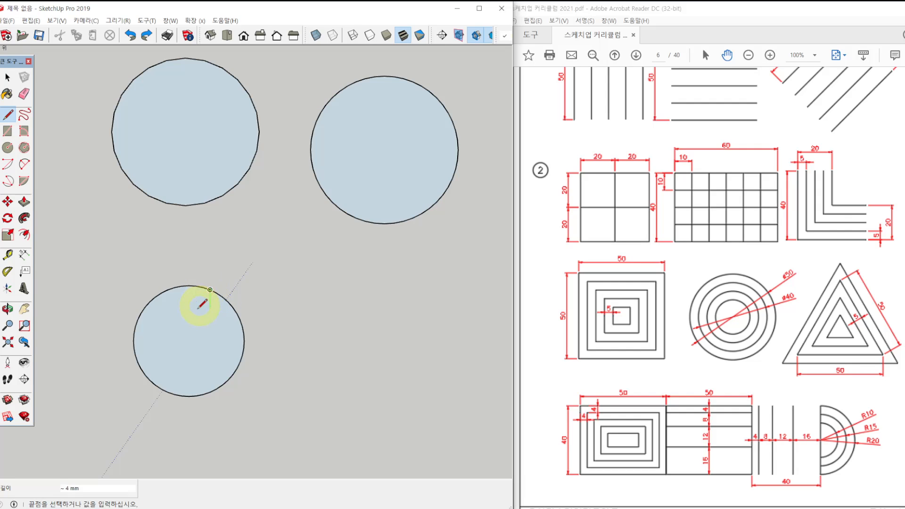
click(188, 340)
key(space)
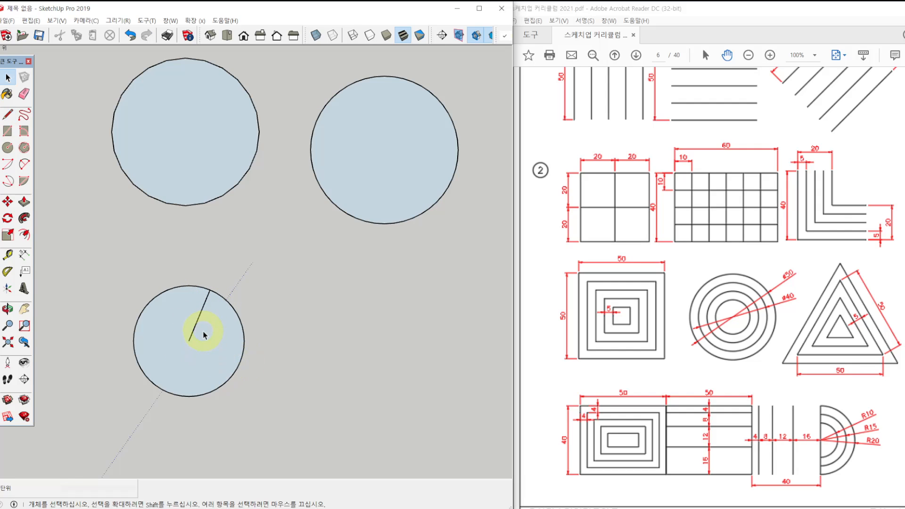
Draw a 50 mm horizontal line to the right of the 15 mm radius circle, level with its center.
key(l)
click(321, 341)
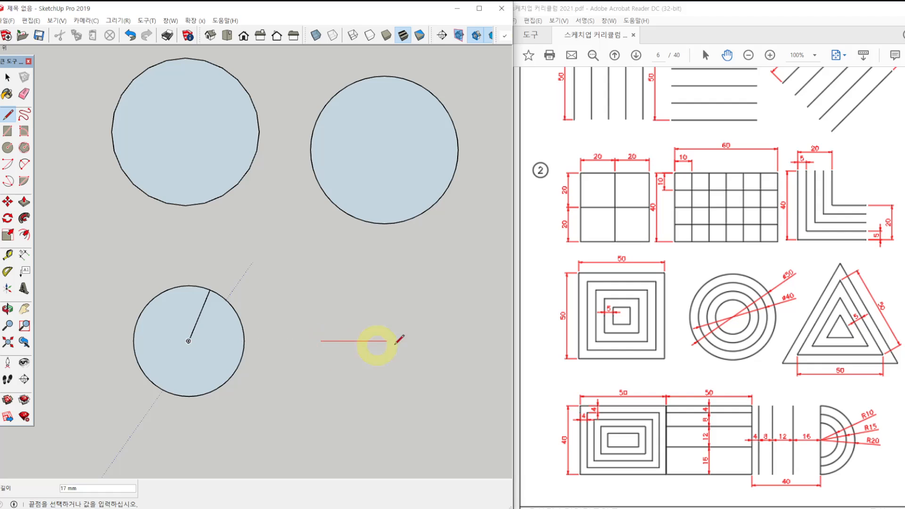
text(50)
key(Return)
key(space)
Draw a 25 mm radius circle centered on the midpoint of the 50 mm horizontal line.
shift+middle_drag(426, 323, 363, 323)
key(c)
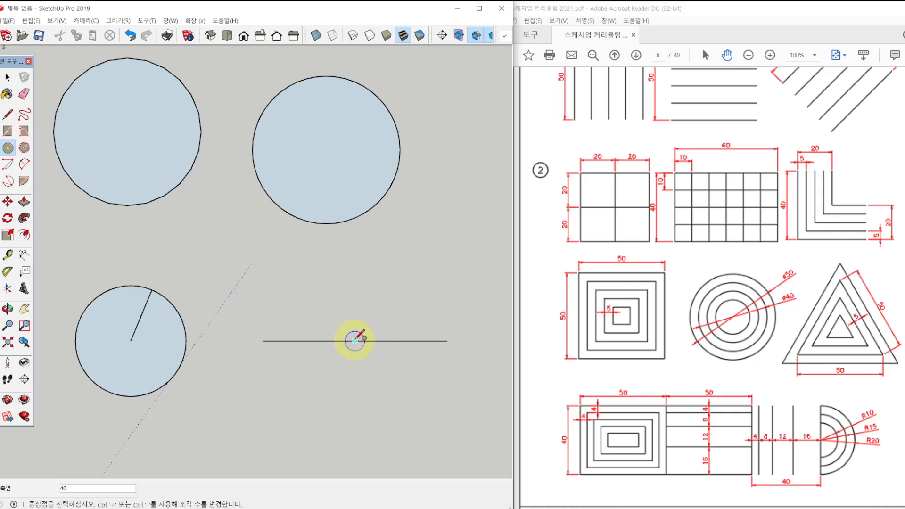
click(354, 341)
text(25)
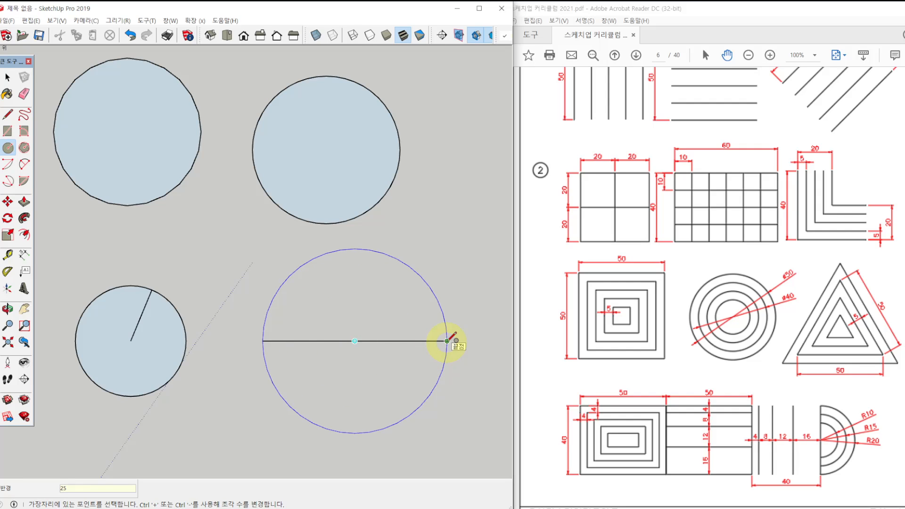
key(Return)
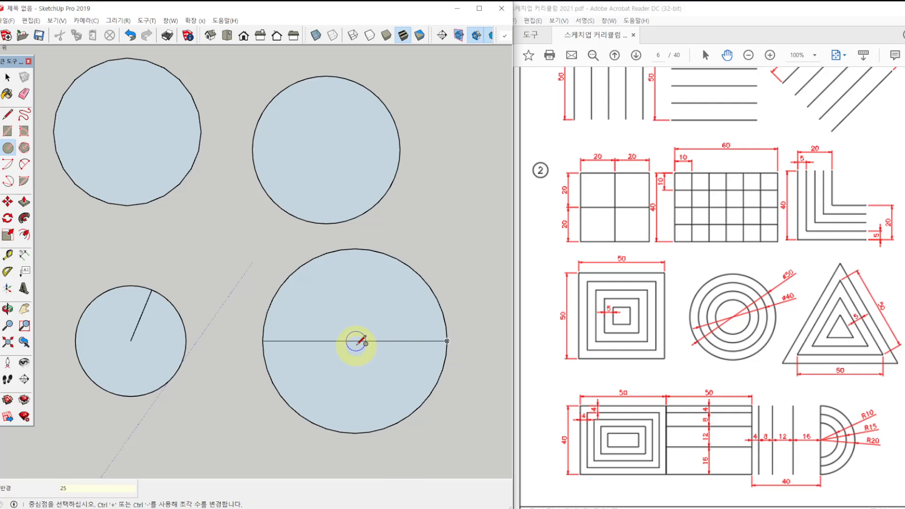
Add two concentric circles with radii of 20 mm and 15 mm inside the 25 mm radius circle.
click(354, 340)
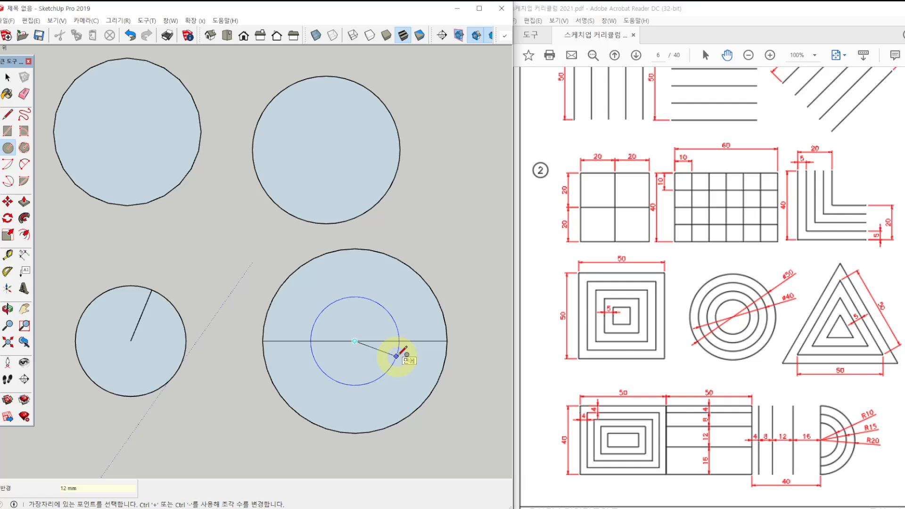
text(20)
key(Return)
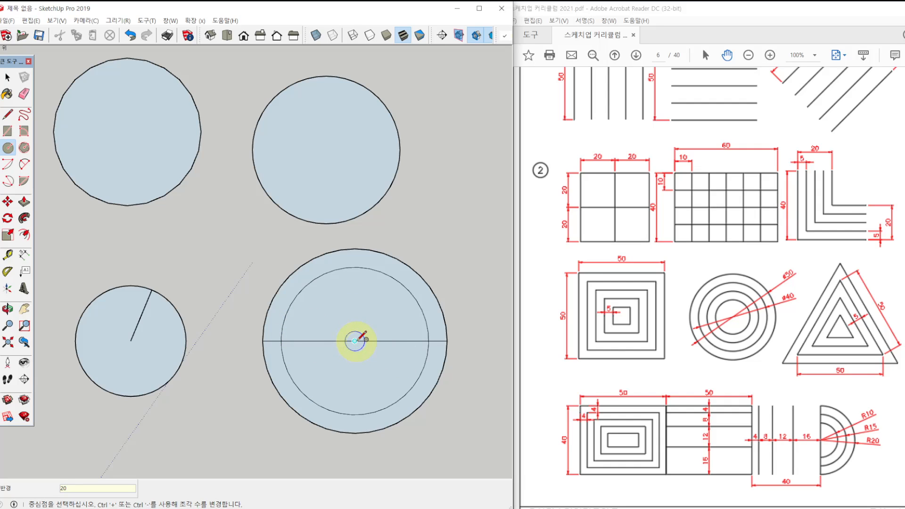
click(354, 340)
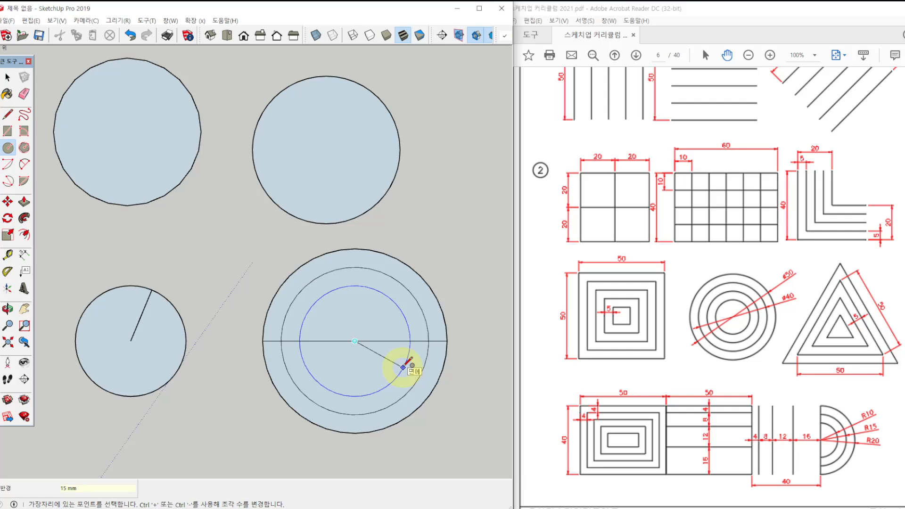
text(15)
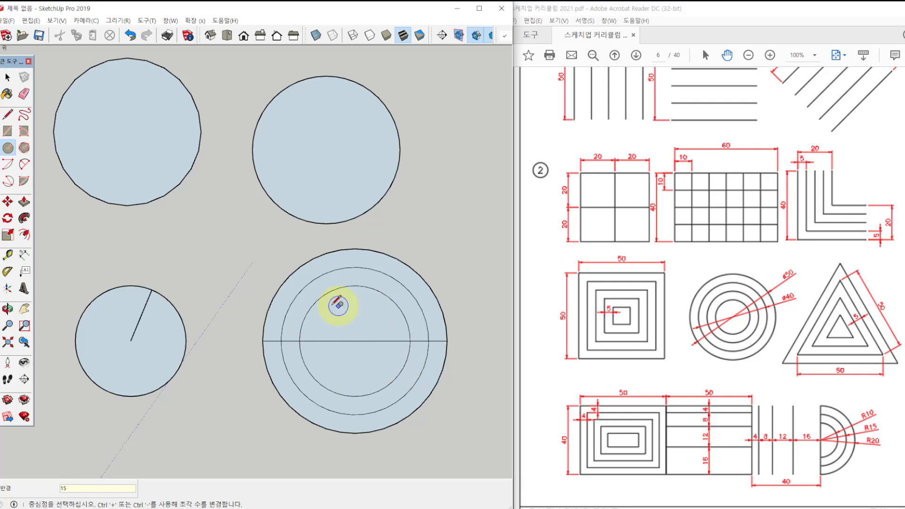
key(Return)
key(space)
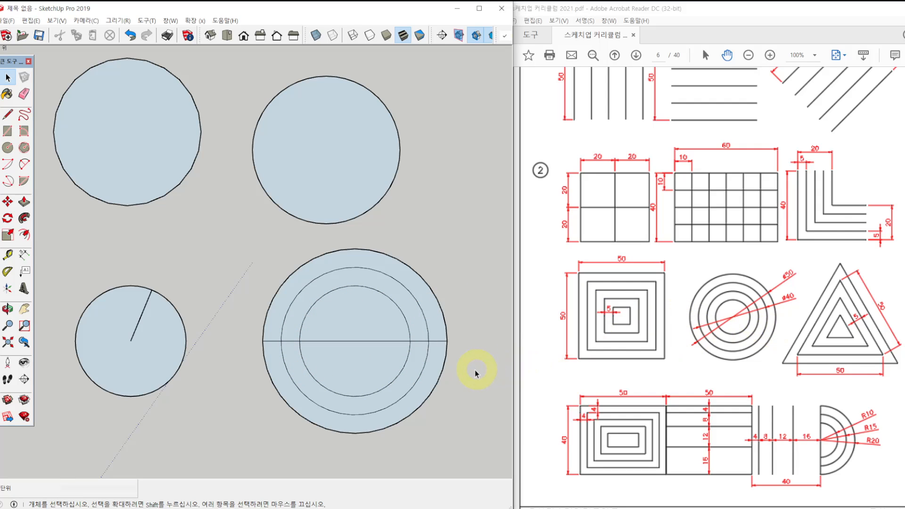
Erase all segments of the horizontal line crossing the concentric circles.
key(e)
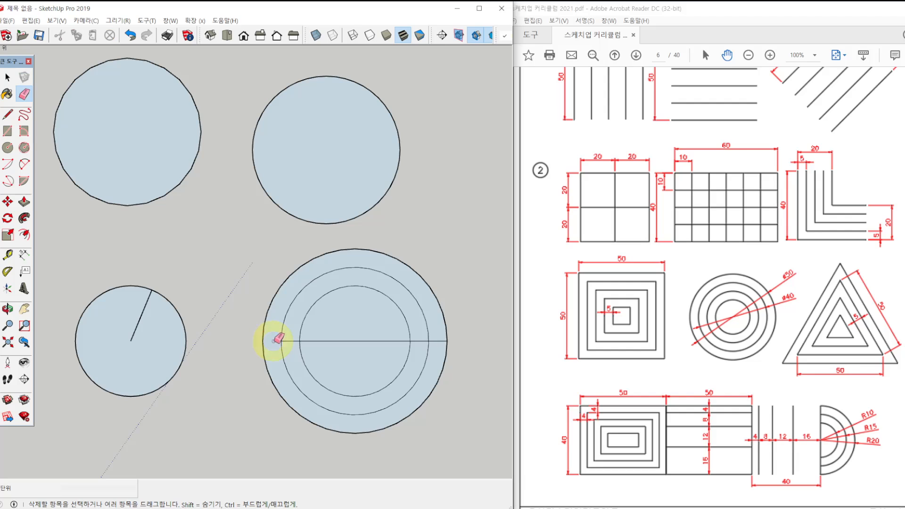
click(289, 341)
click(358, 341)
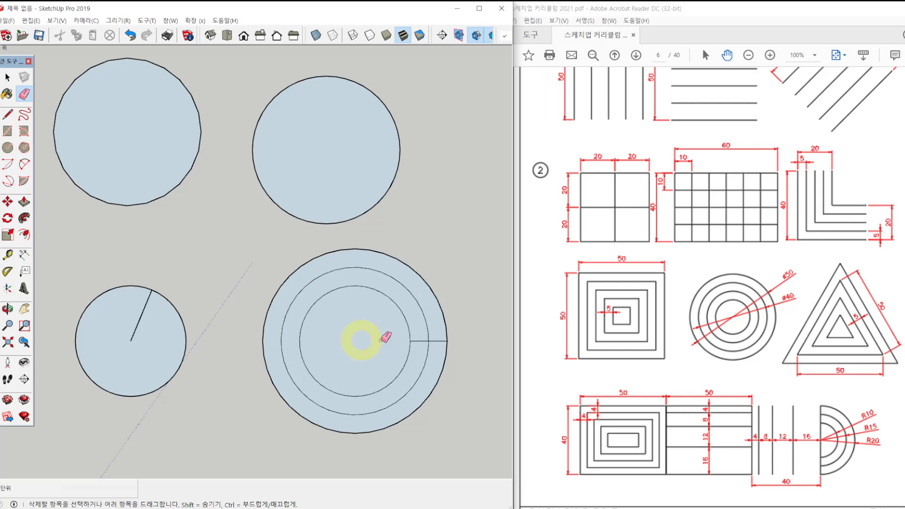
click(419, 341)
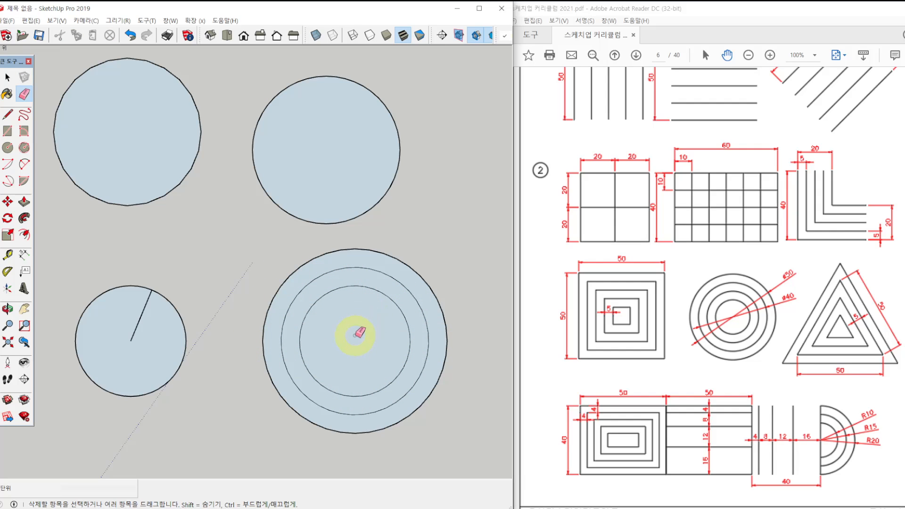
key(space)
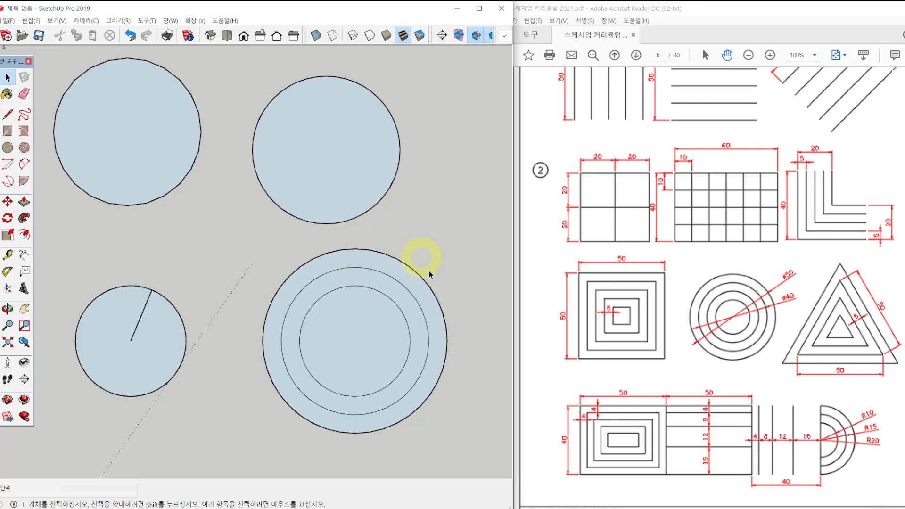
Examine the bottom figure with the spaced vertical lines and the R10, R15 and R20 semicircles on page 6 of the PDF.
scroll(434, 250, down, 3)
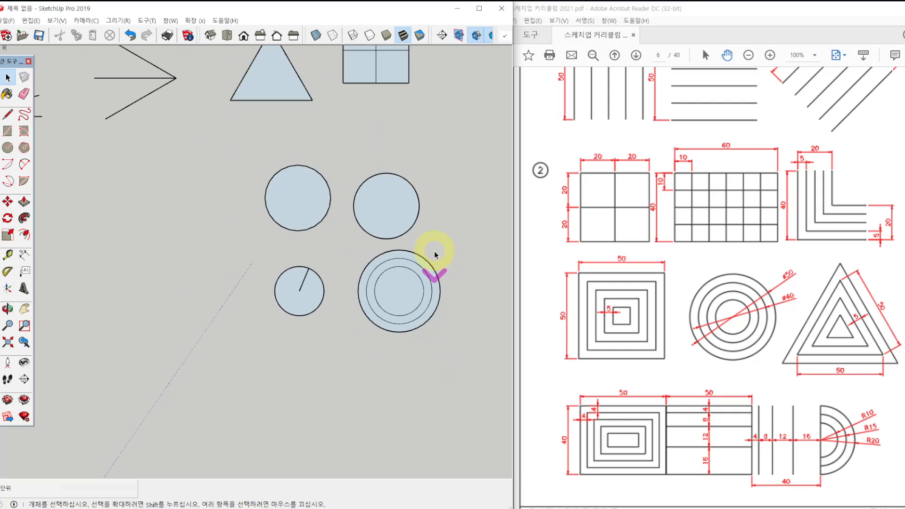
shift+middle_drag(442, 208, 414, 365)
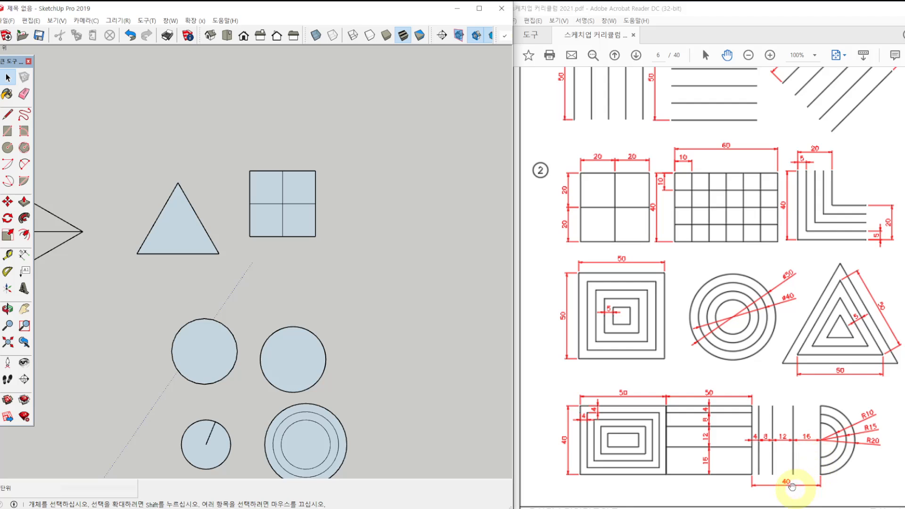
ctrl+drag(738, 387, 756, 489)
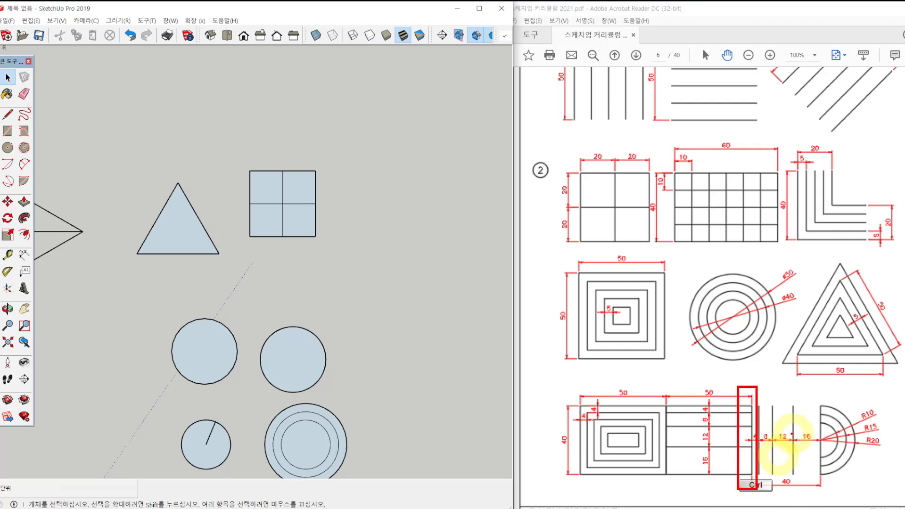
mouse_move(839, 463)
mouse_down()
mouse_move(878, 417)
mouse_move(875, 453)
mouse_up()
key(Escape)
Draw a vertical diameter line from the bottom of the outer concentric circle through its center to the top.
scroll(334, 449, up, 2)
scroll(289, 449, up, 2)
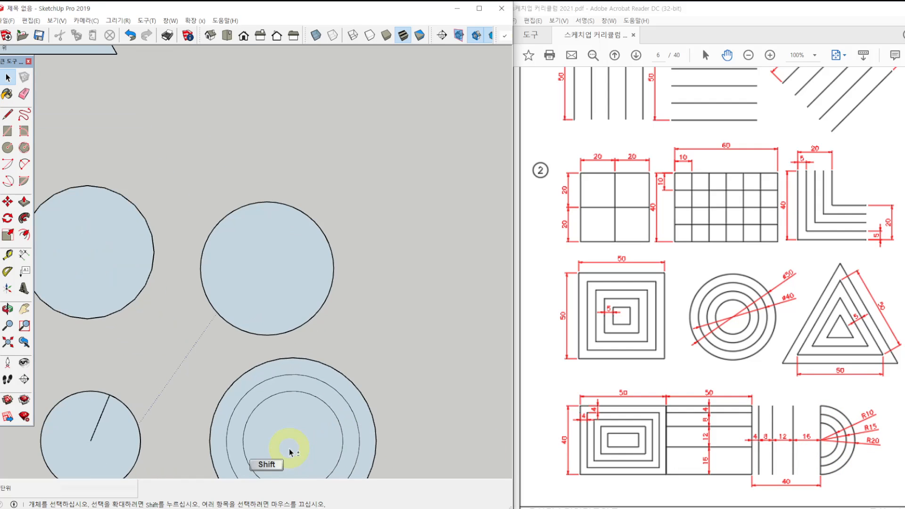
shift+middle_drag(289, 450, 292, 383)
key(l)
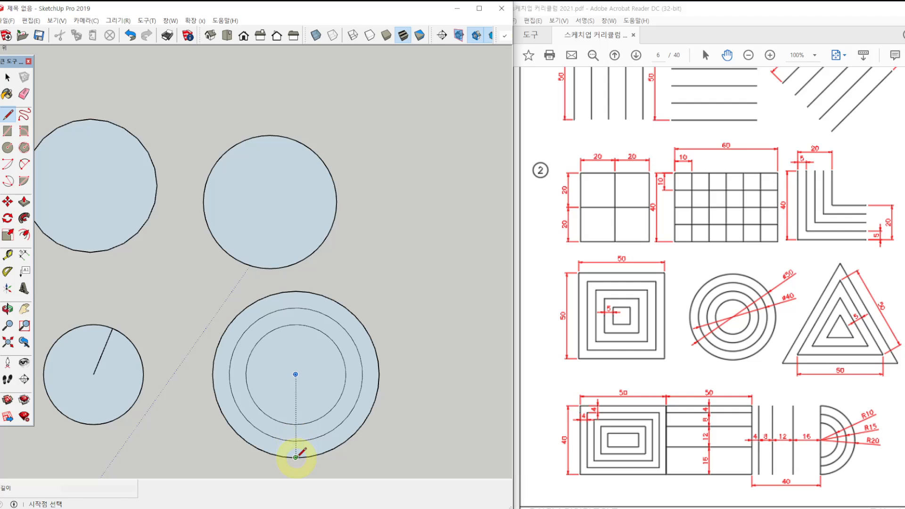
click(296, 457)
click(295, 375)
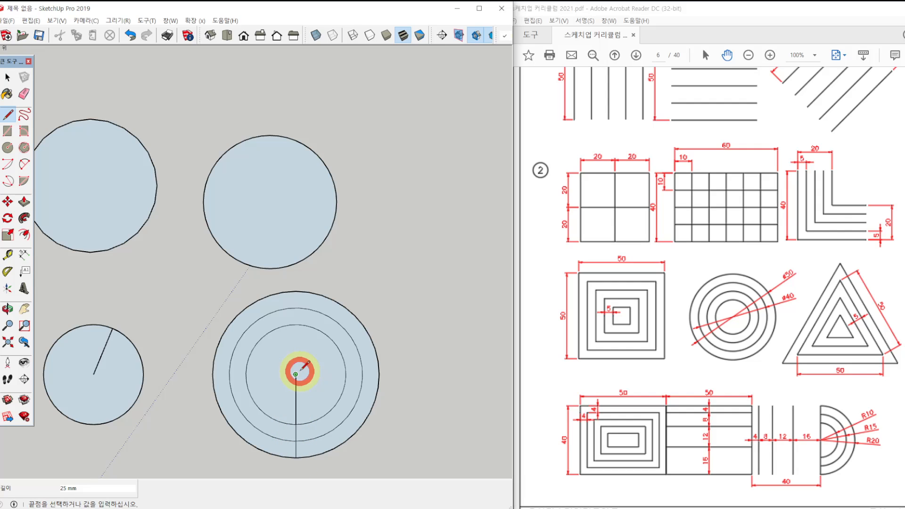
click(295, 292)
key(space)
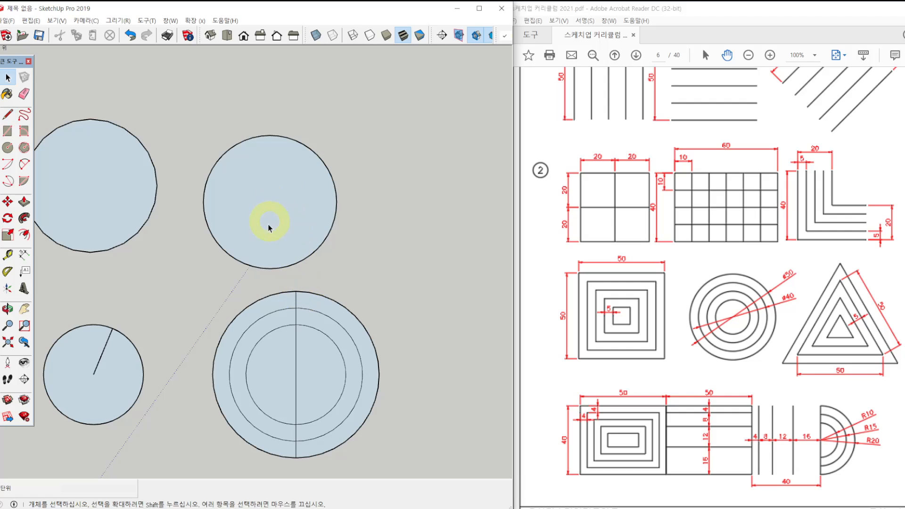
key(l)
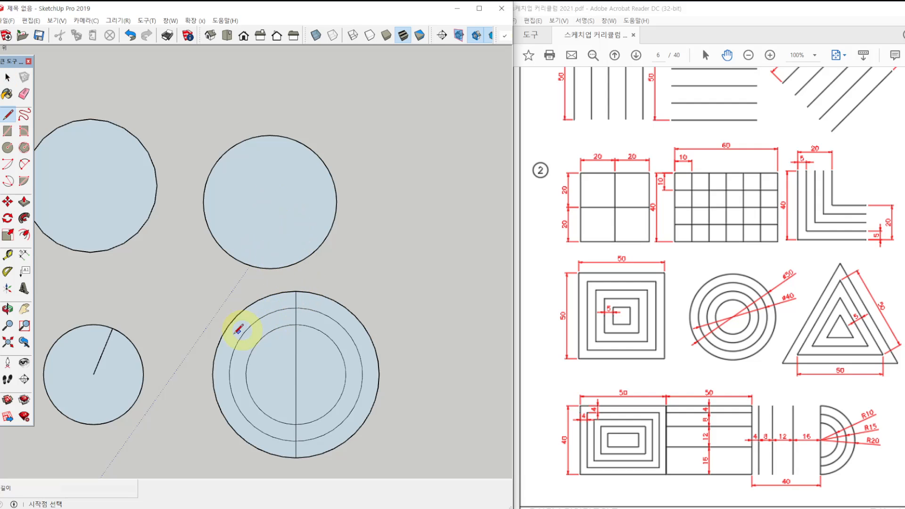
click(213, 374)
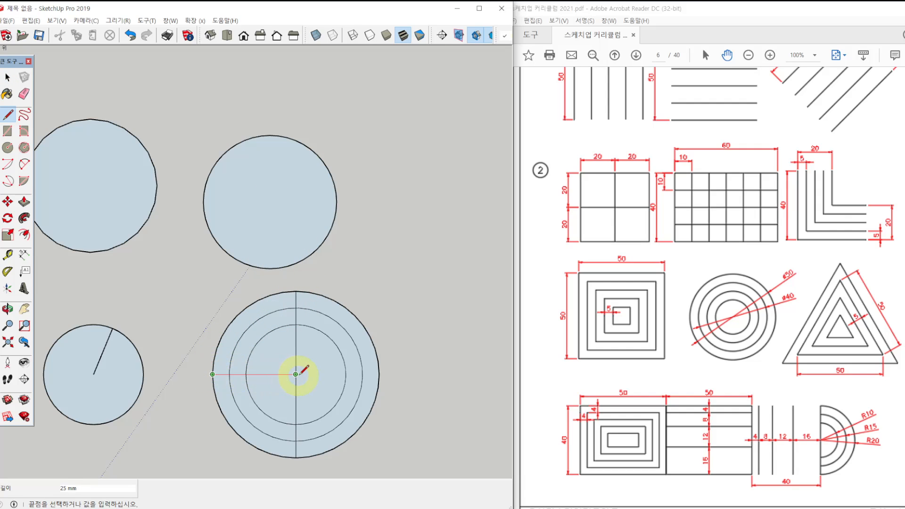
key(Escape)
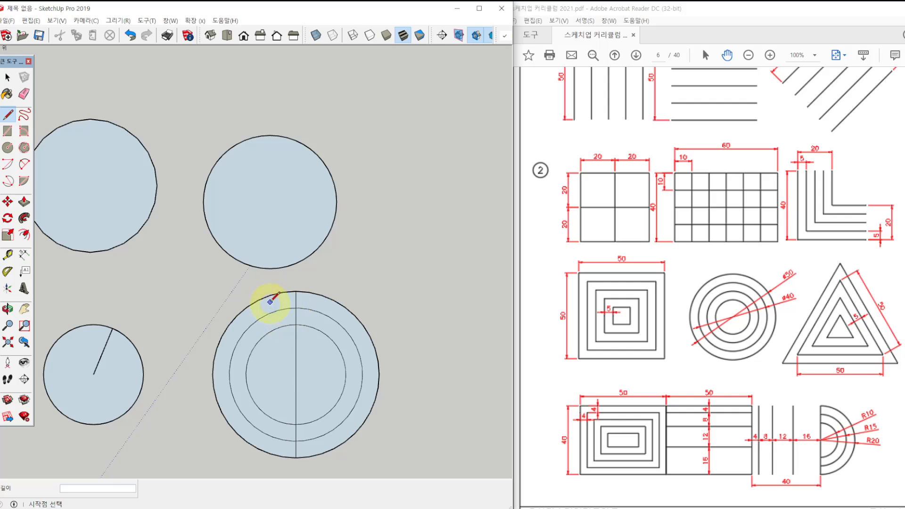
Erase the left halves of the three concentric circles, keeping the vertical diameter line.
key(e)
drag(262, 292, 255, 450)
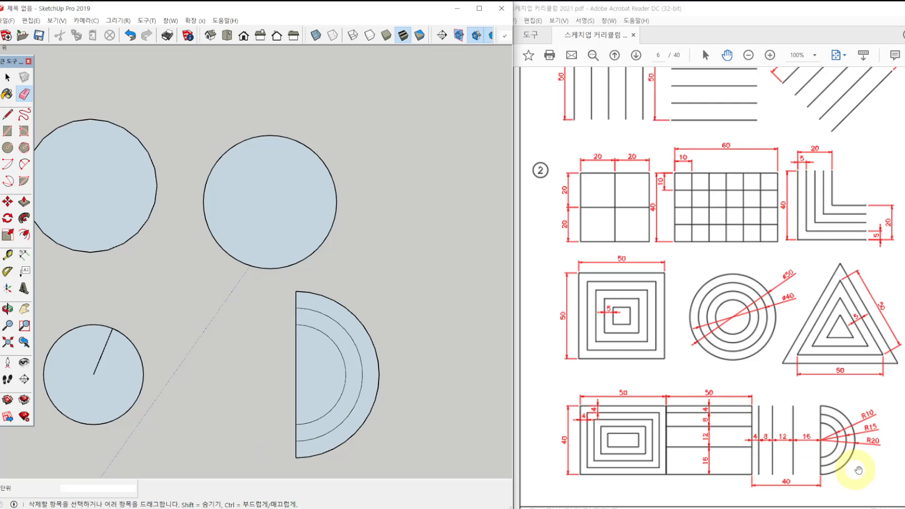
key(space)
Move the whole set of concentric semicircles to the empty space right of the square divided into four.
triple_click(307, 359)
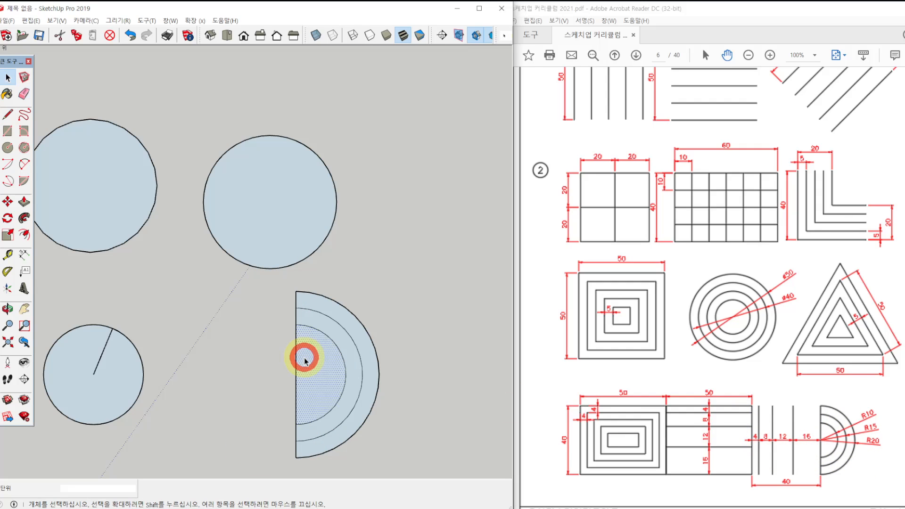
click(452, 333)
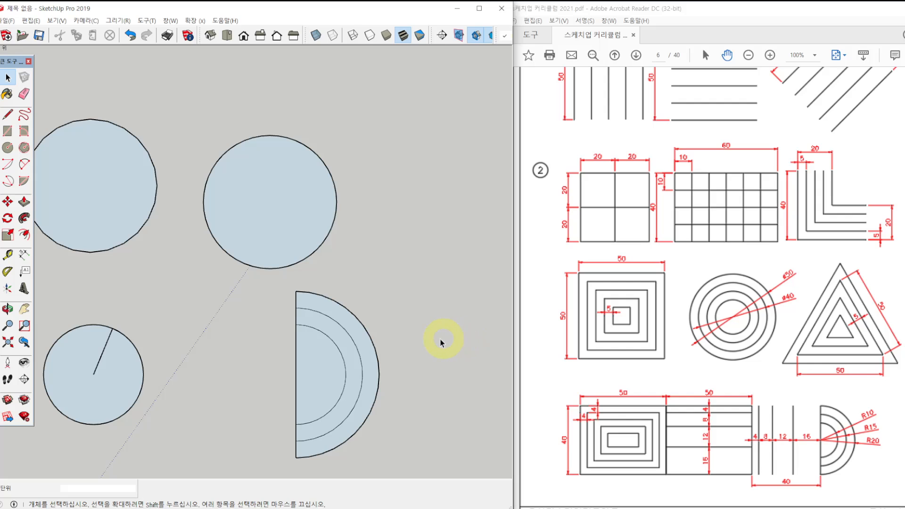
scroll(438, 342, down, 1)
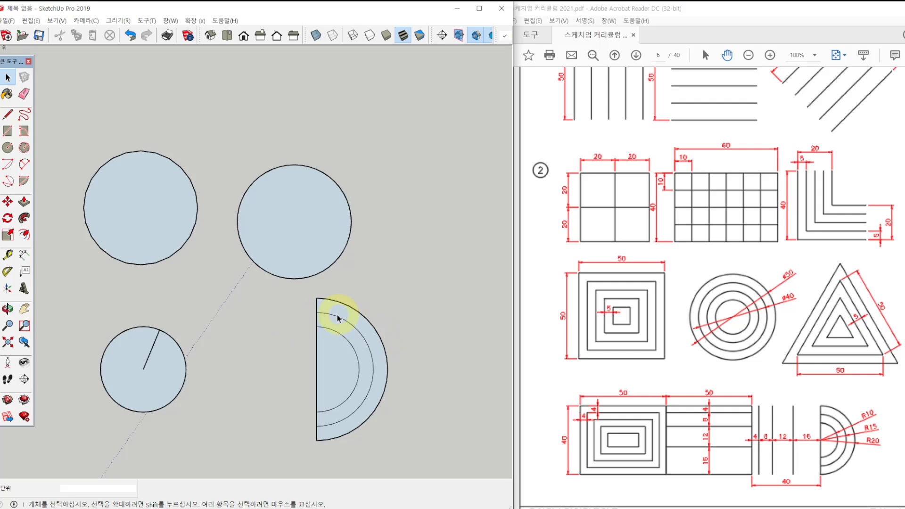
drag(302, 291, 410, 461)
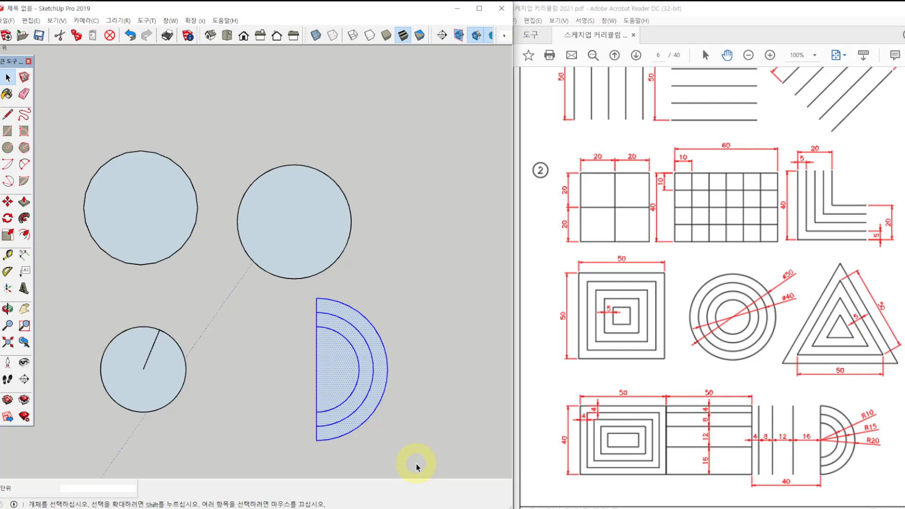
key(m)
click(334, 372)
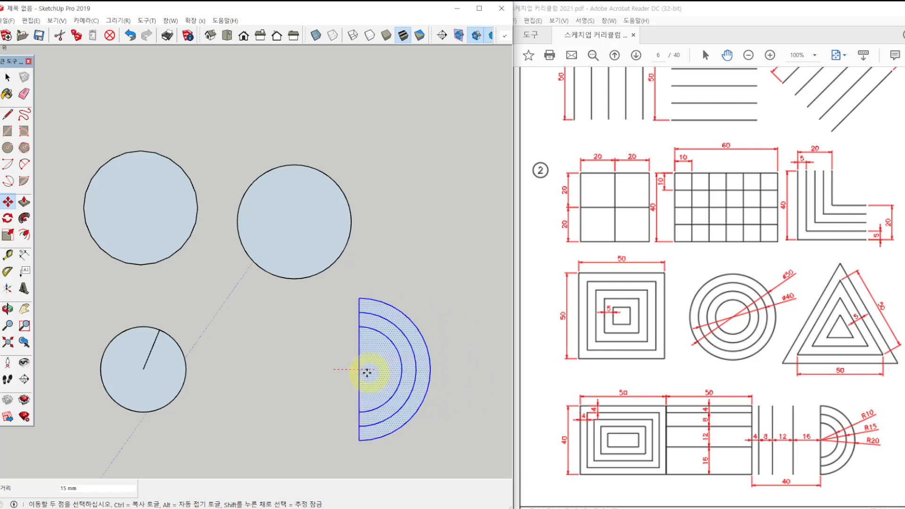
scroll(400, 358, down, 3)
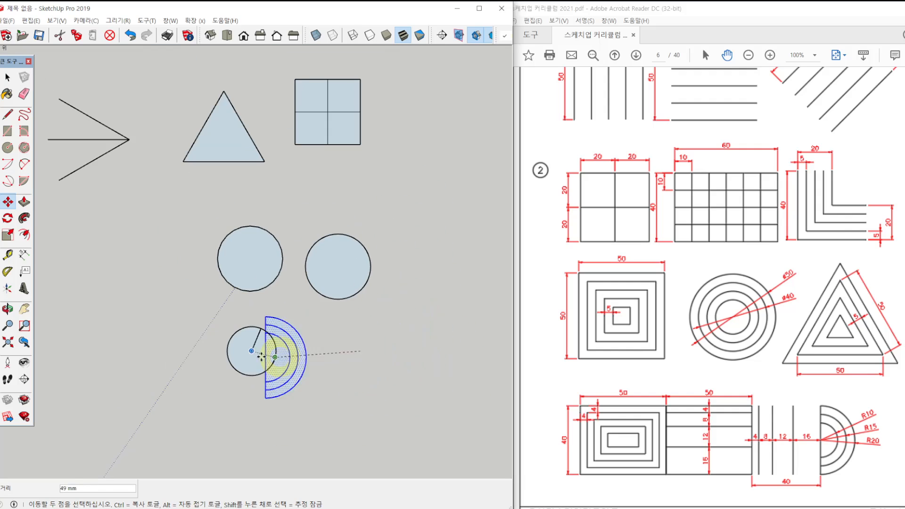
scroll(374, 110, up, 1)
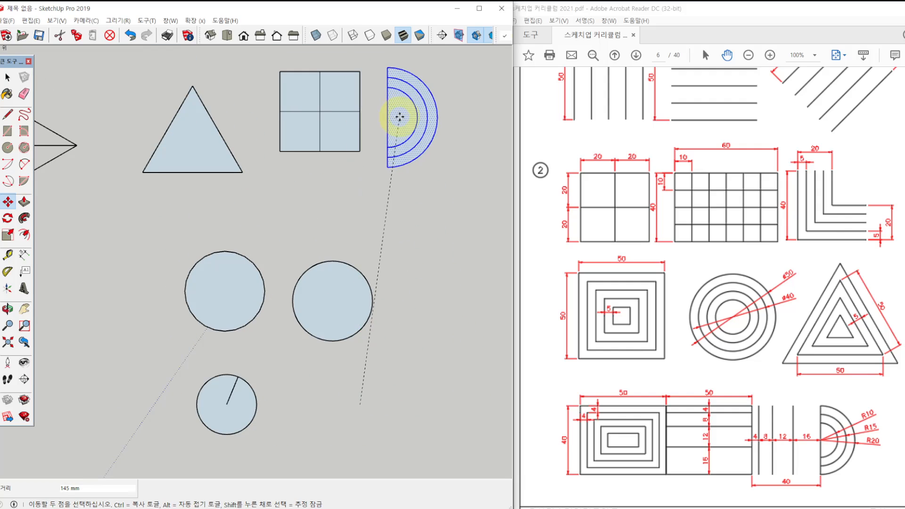
click(389, 116)
scroll(395, 184, up, 1)
key(space)
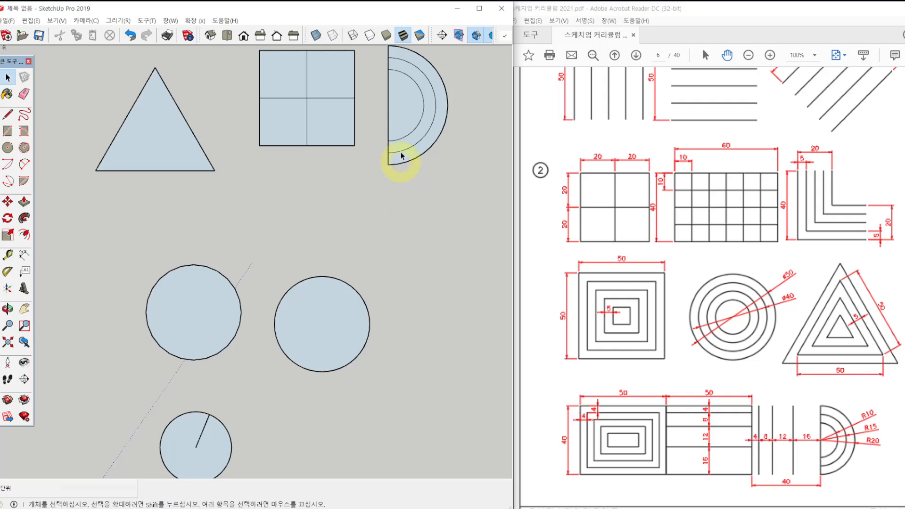
Move the semicircles by their common center onto the midpoint of the divided square's right edge.
shift+middle_drag(410, 129, 358, 168)
drag(362, 163, 451, 351)
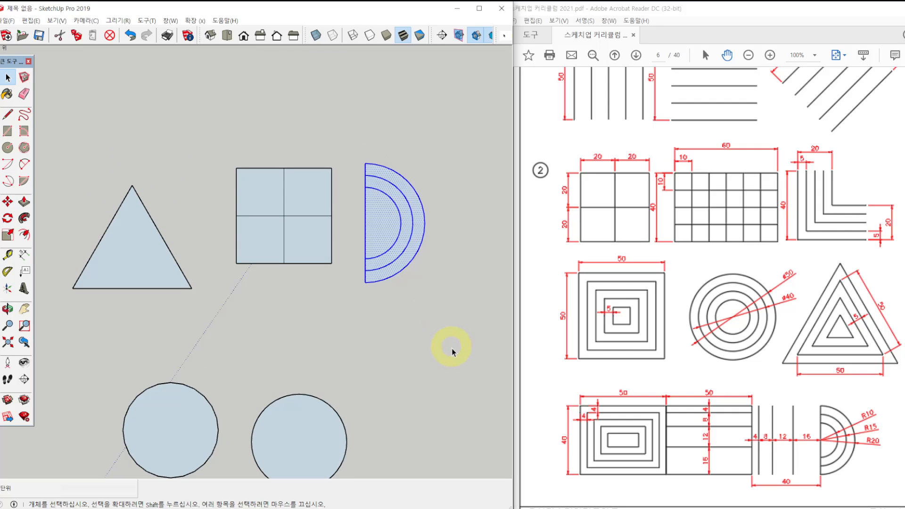
key(m)
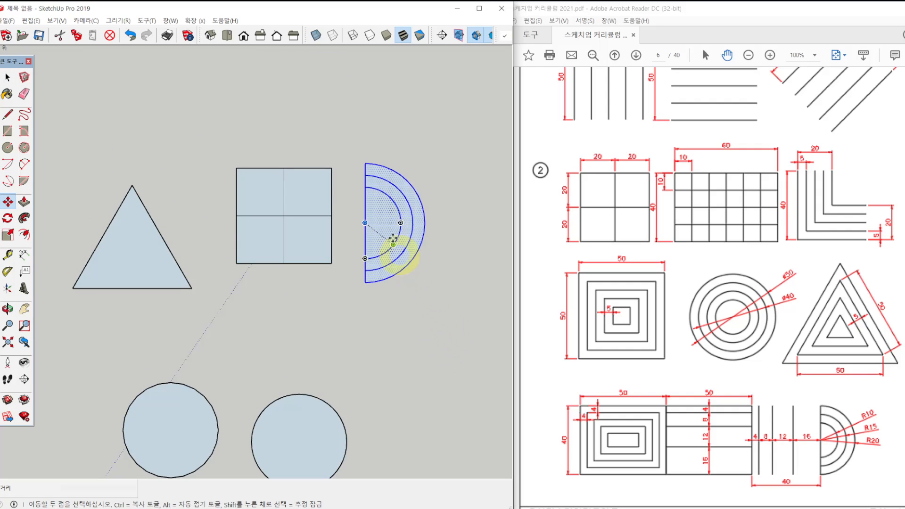
click(364, 223)
click(333, 215)
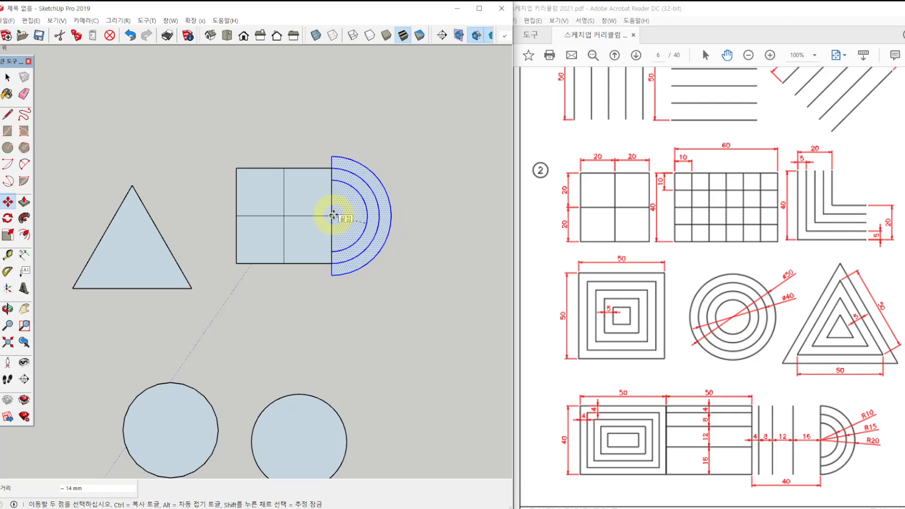
key(space)
click(416, 305)
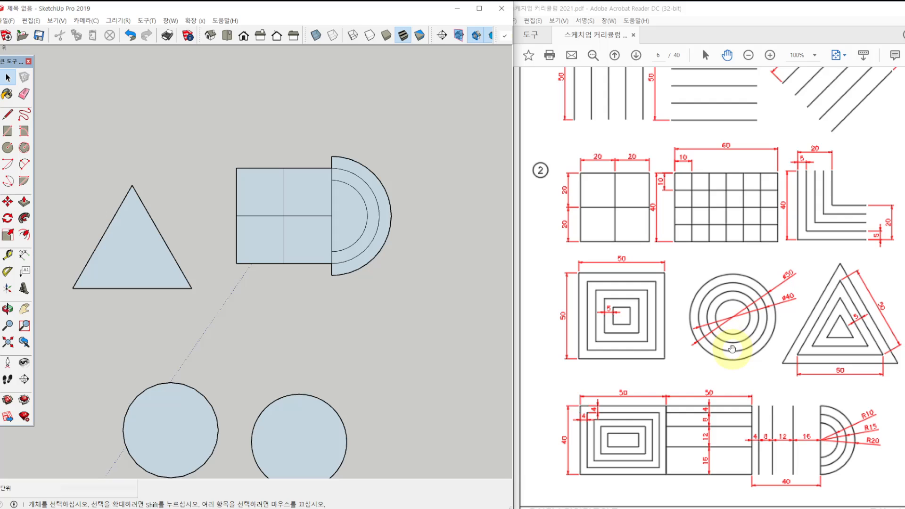
Bring the house-shaped outline exercise on page 7 of the PDF and an empty drawing area into view.
scroll(731, 349, down, 10)
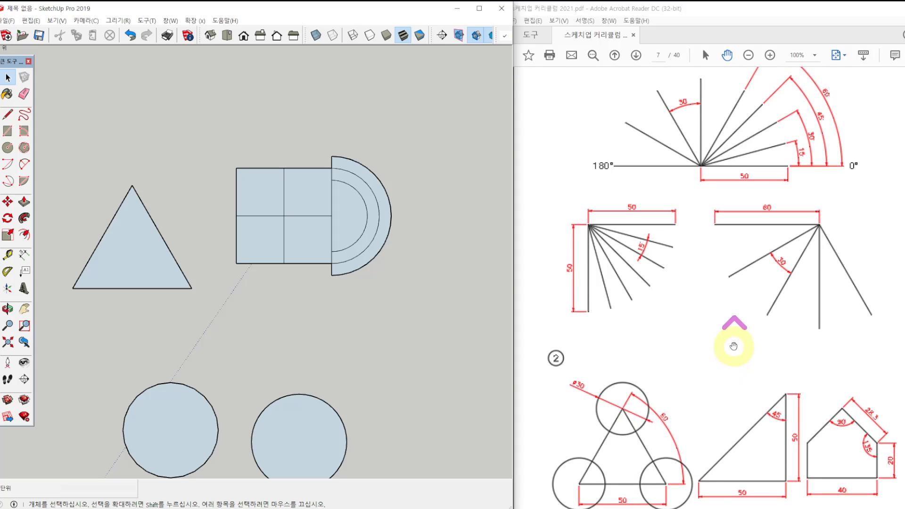
scroll(751, 339, down, 1)
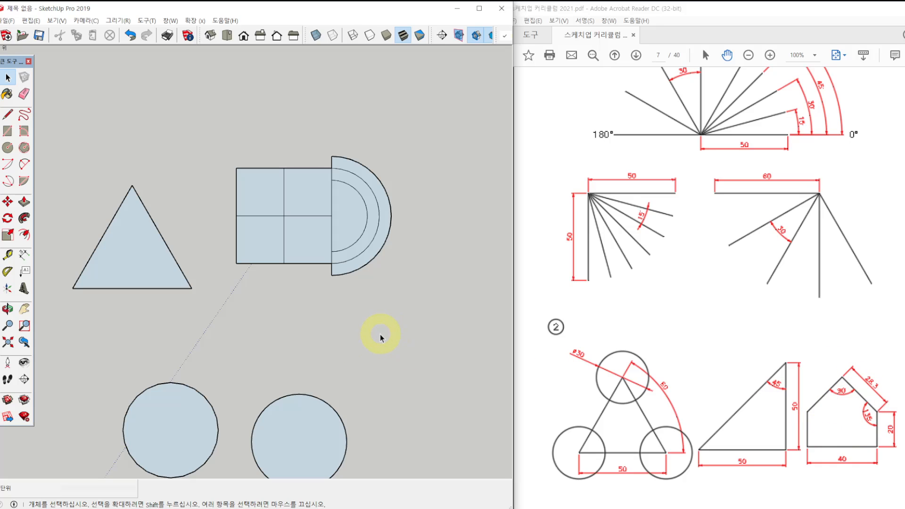
mouse_move(384, 333)
shift+middle_down()
mouse_move(184, 329)
mouse_move(231, 305)
mouse_move(222, 302)
shift+middle_up()
key(l)
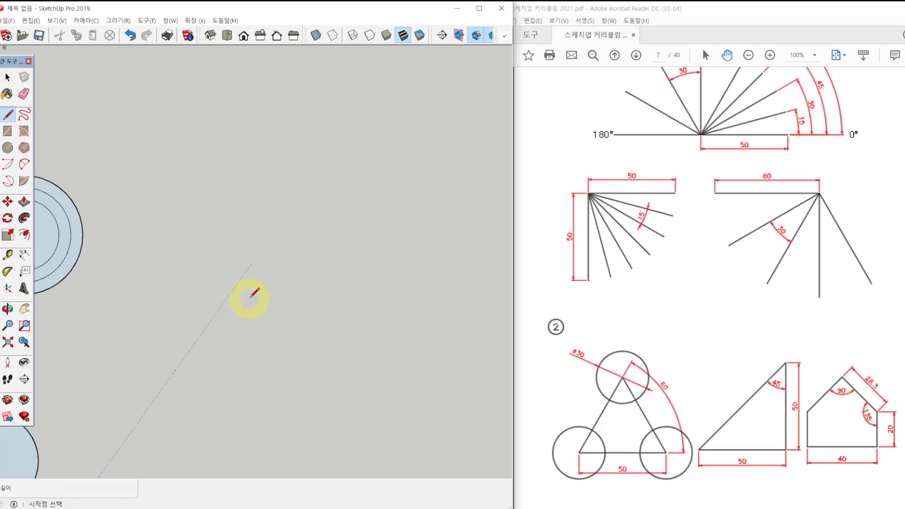
click(250, 297)
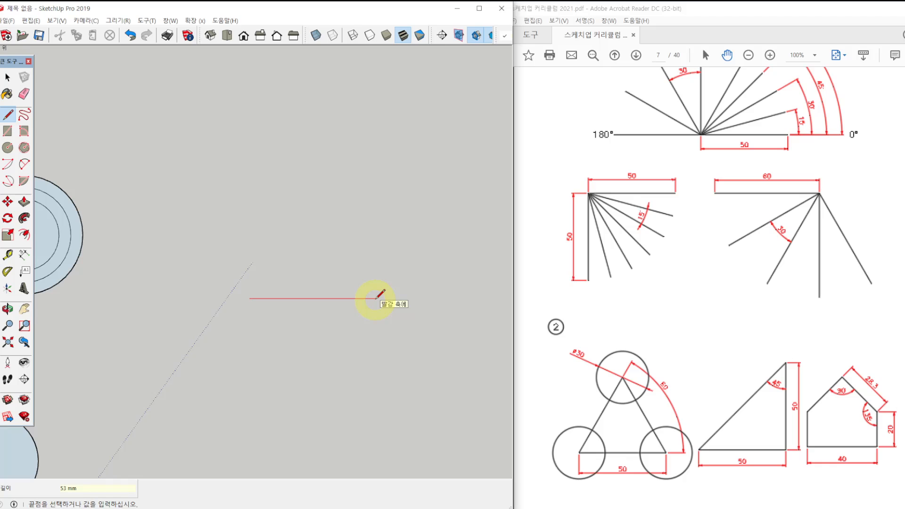
click(375, 298)
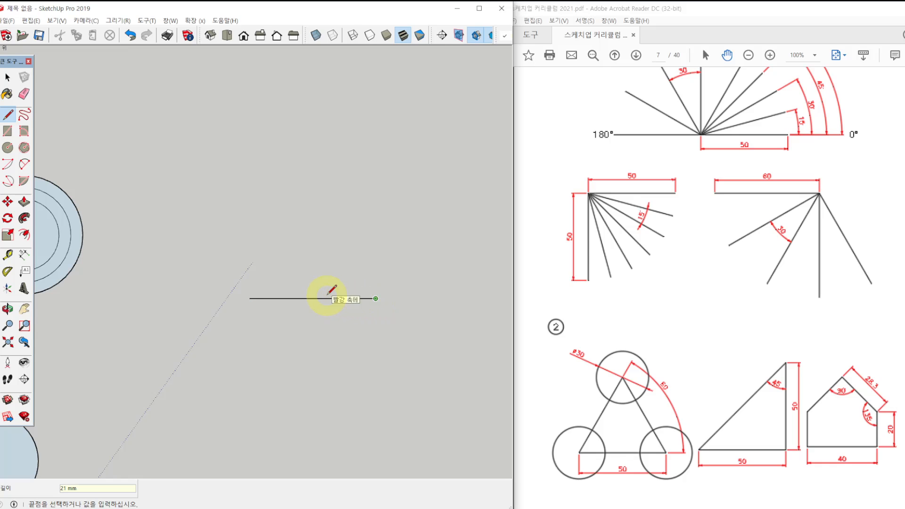
key(ctrl+z)
Draw a connected outline in the empty area: 40 mm base rightward, 20 mm side upward, and 28.3 mm line back leftward.
click(241, 299)
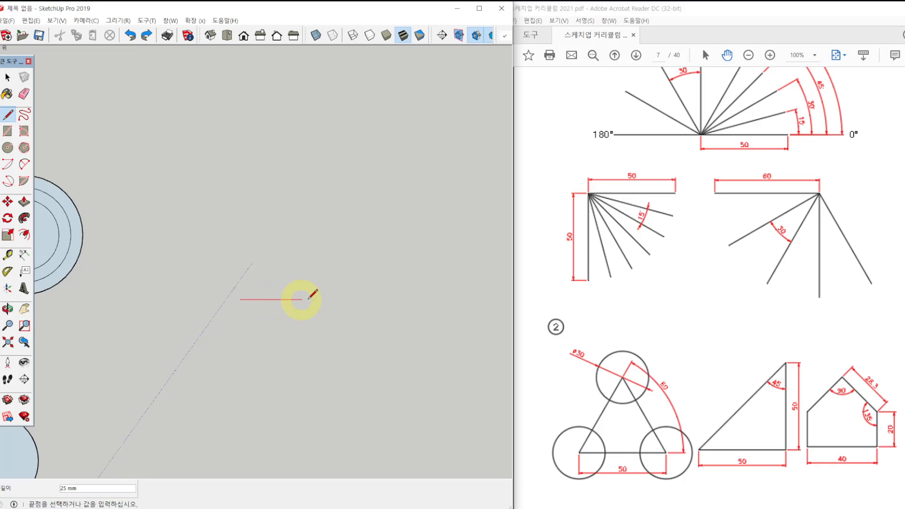
key(Return)
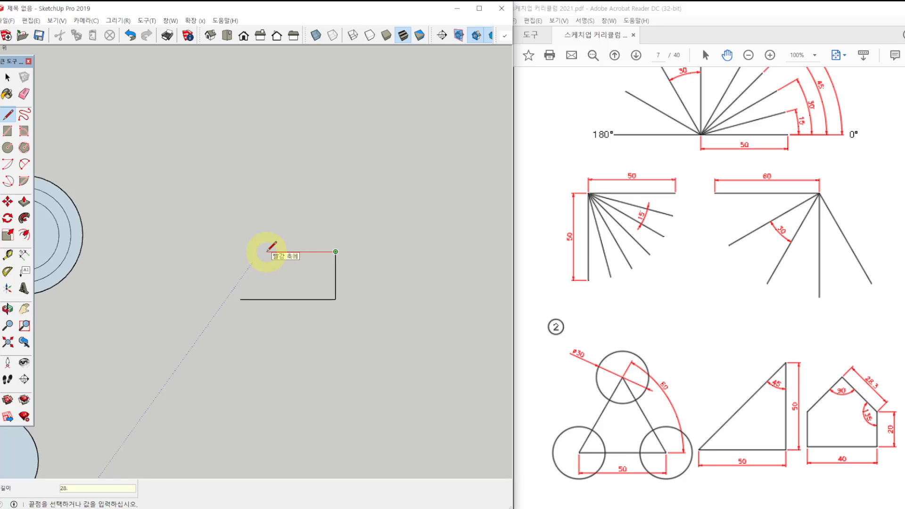
key(space)
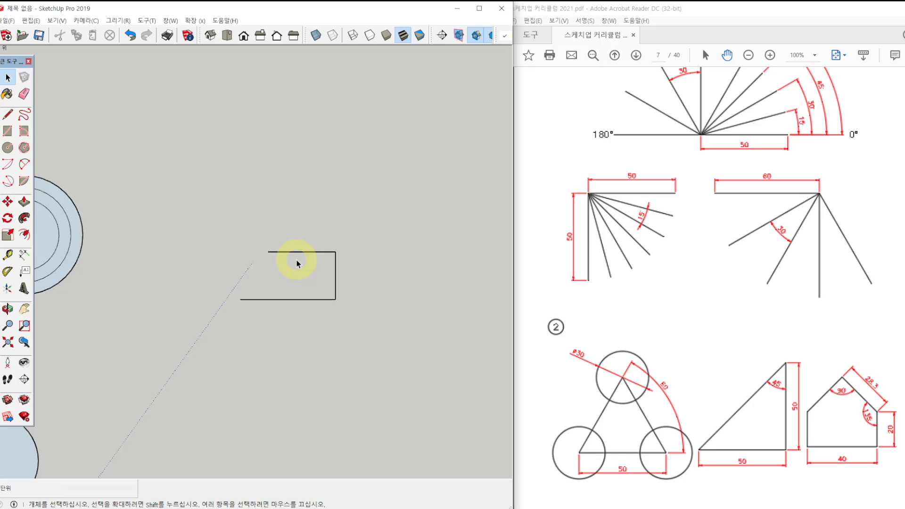
Rotate only the upper 28.3 mm line 45 degrees upward about the top end of the right side to form the right roof slope.
key(q)
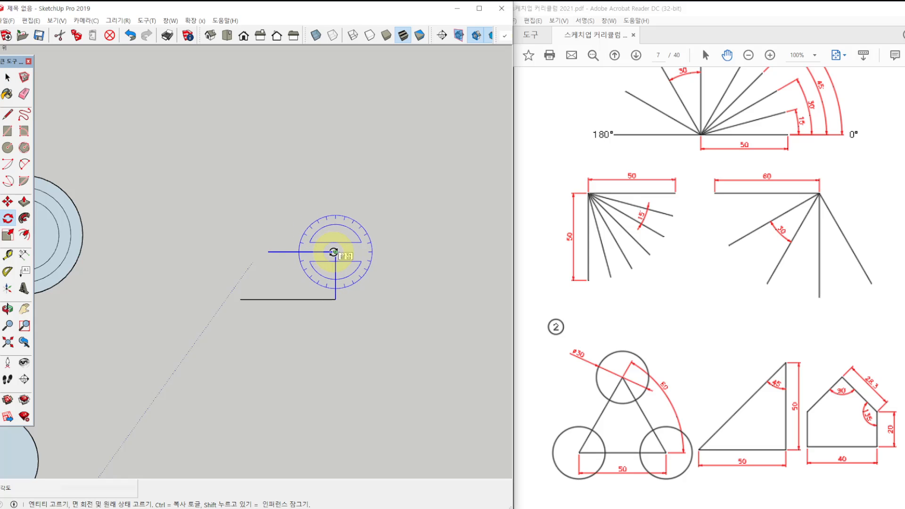
scroll(334, 253, up, 5)
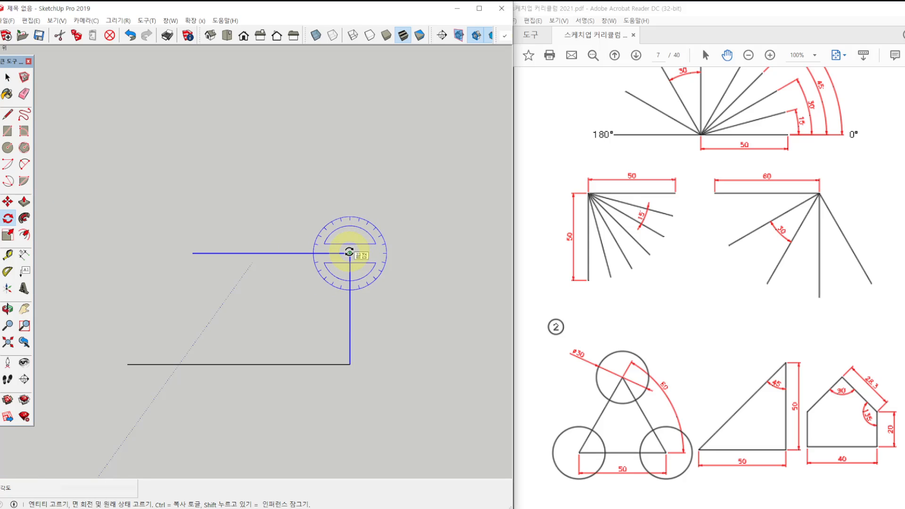
key(space)
click(330, 253)
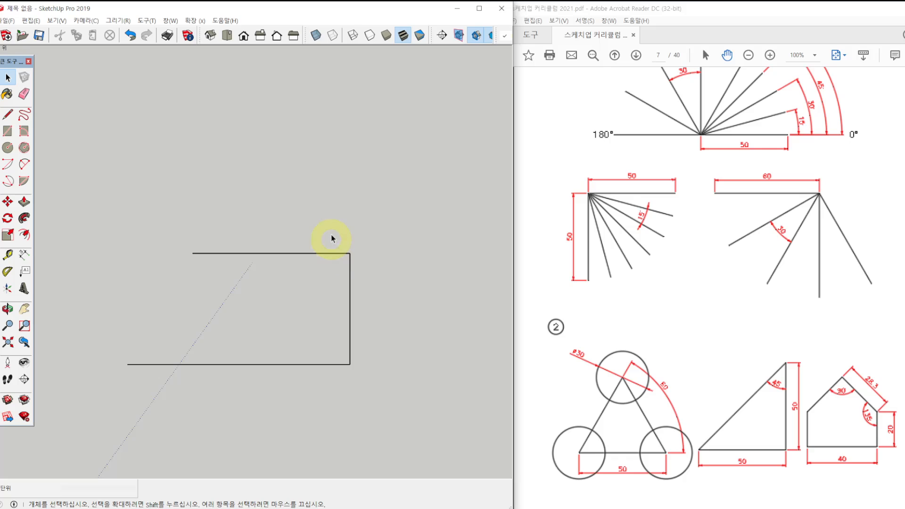
key(q)
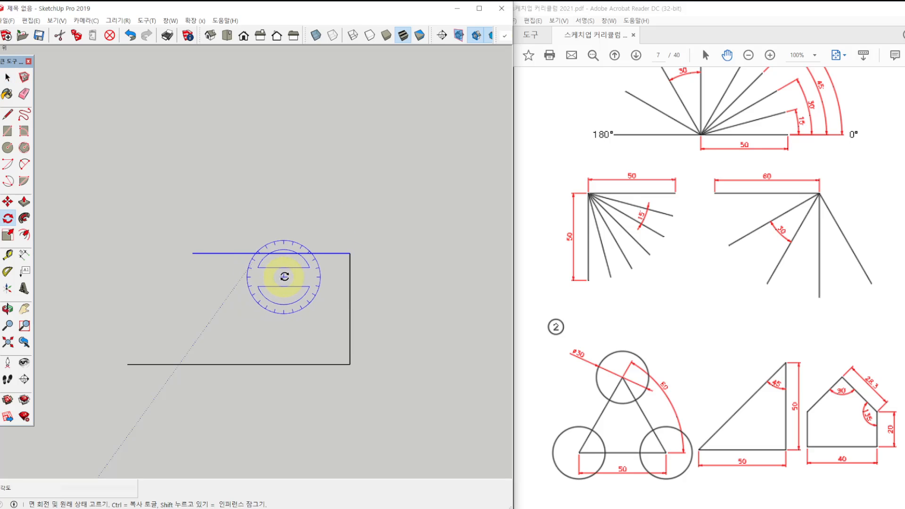
click(349, 253)
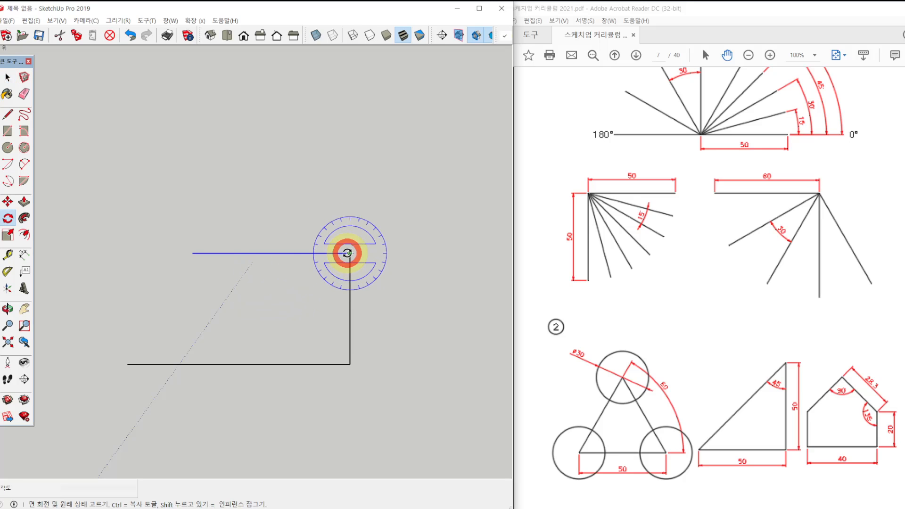
click(196, 256)
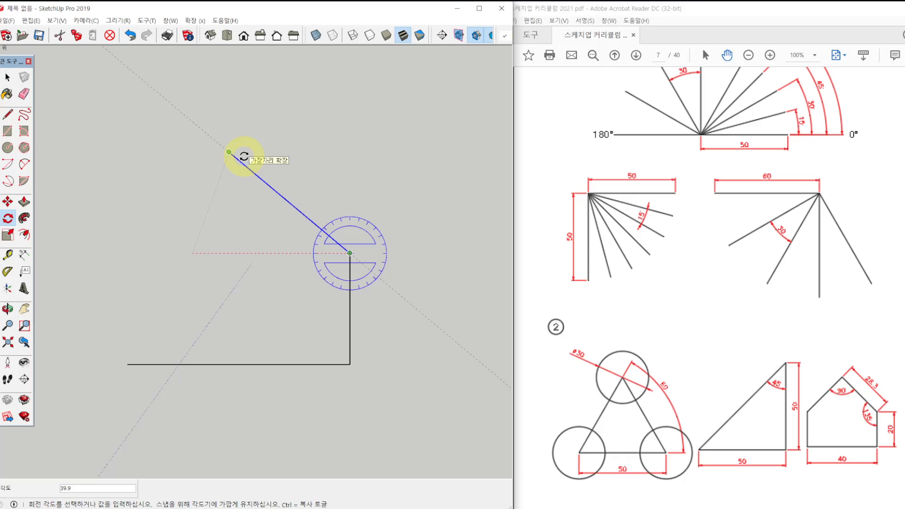
click(244, 156)
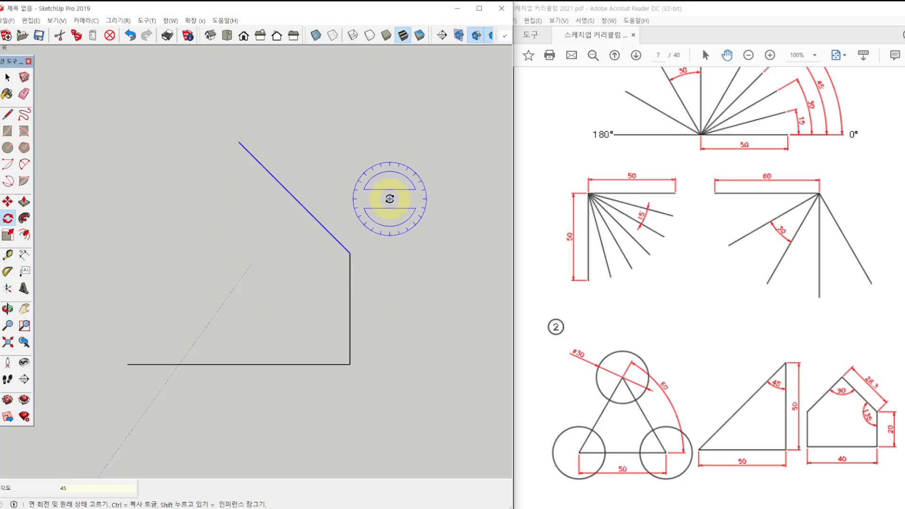
From the base's left end, draw a 20 mm side upward and a 28.3 mm horizontal line rightward from its top.
key(l)
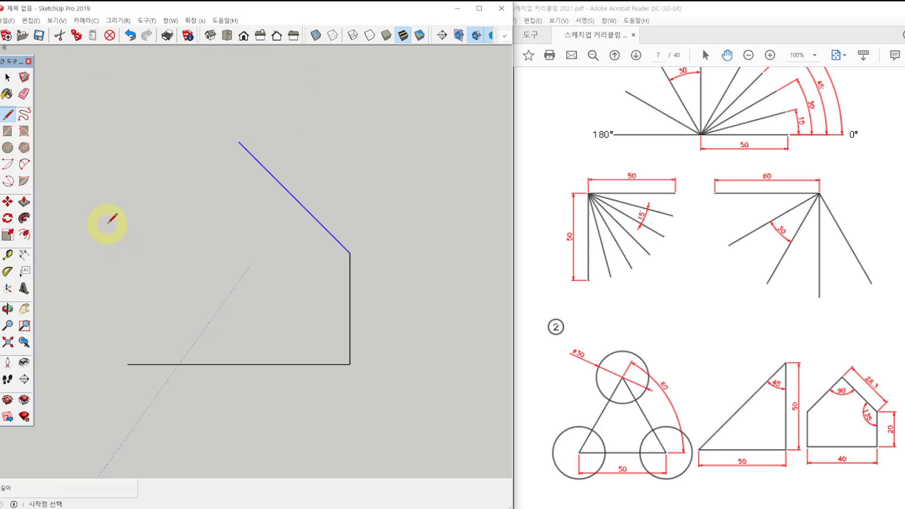
key(space)
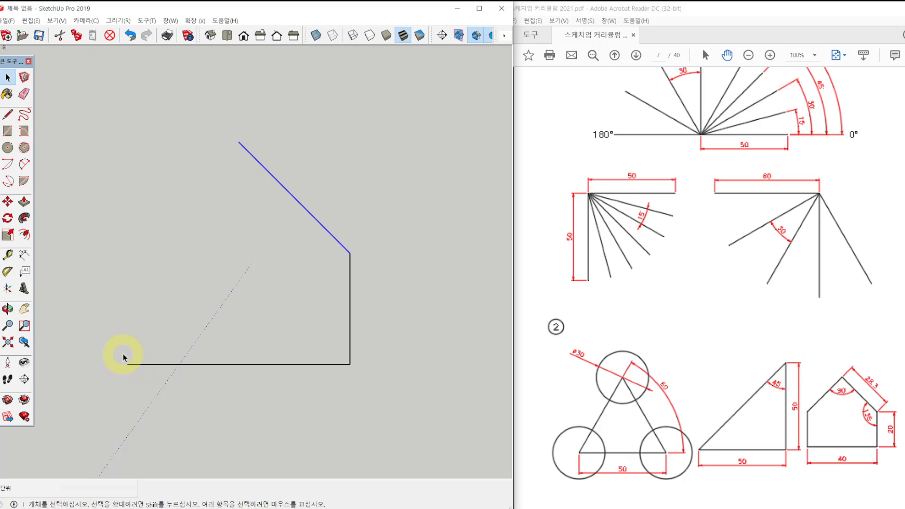
key(l)
click(127, 364)
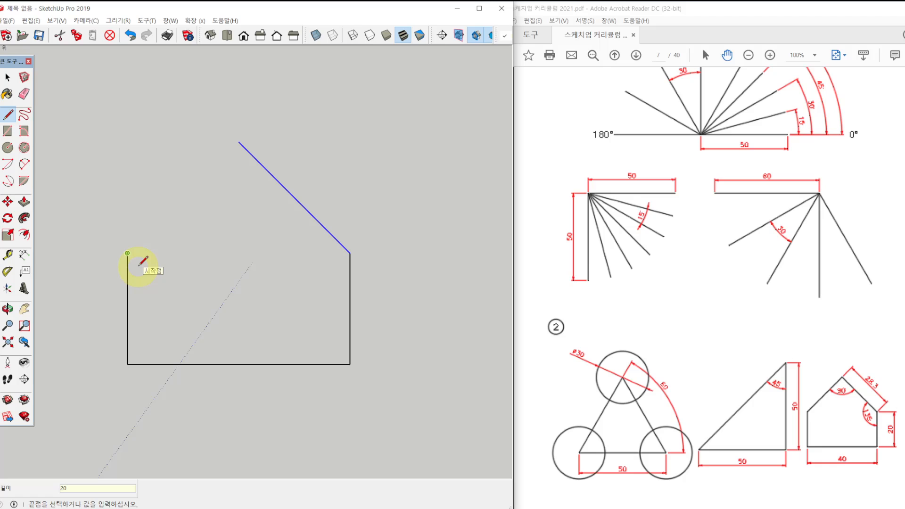
click(283, 253)
key(space)
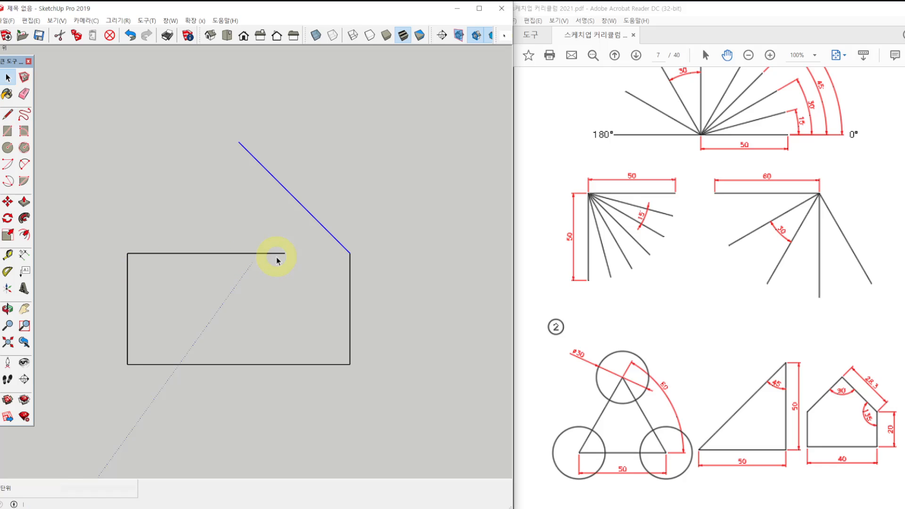
Rotate the new horizontal line 45 degrees upward about the left side's top end to close the house outline at its peak.
click(255, 253)
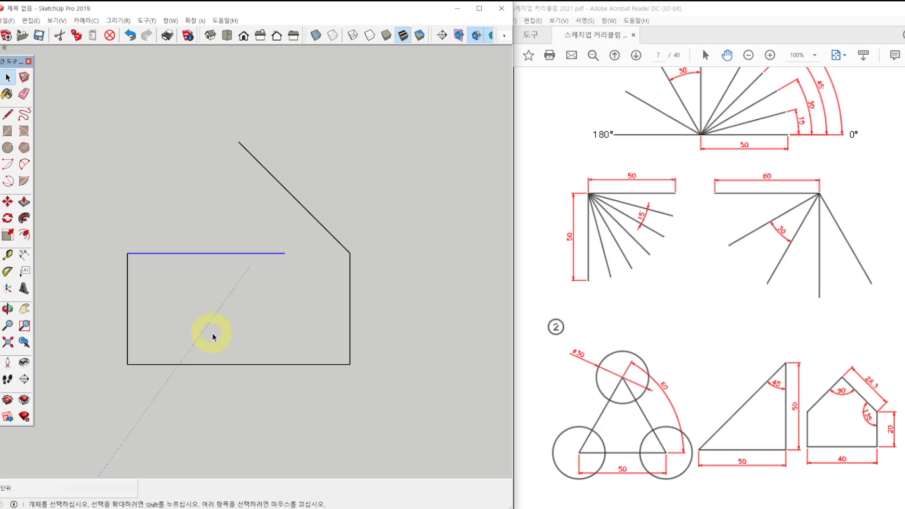
click(134, 233)
click(8, 218)
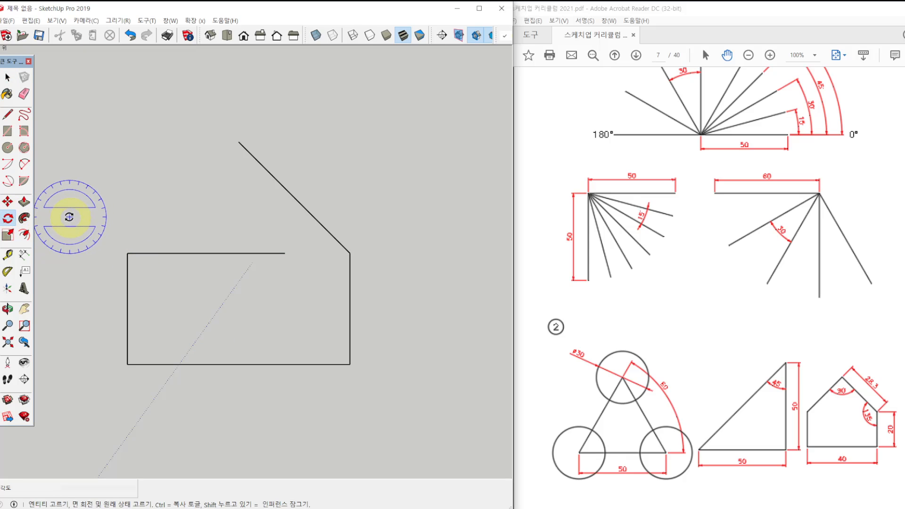
key(space)
click(193, 253)
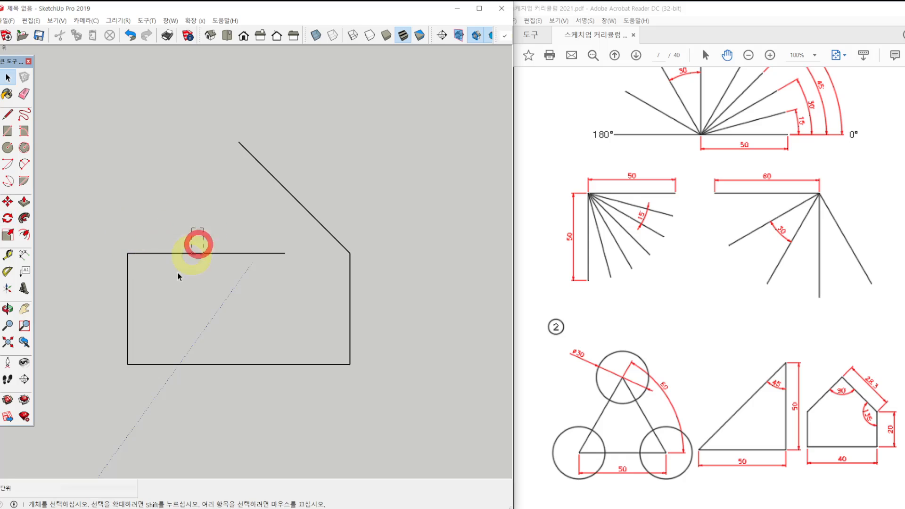
key(q)
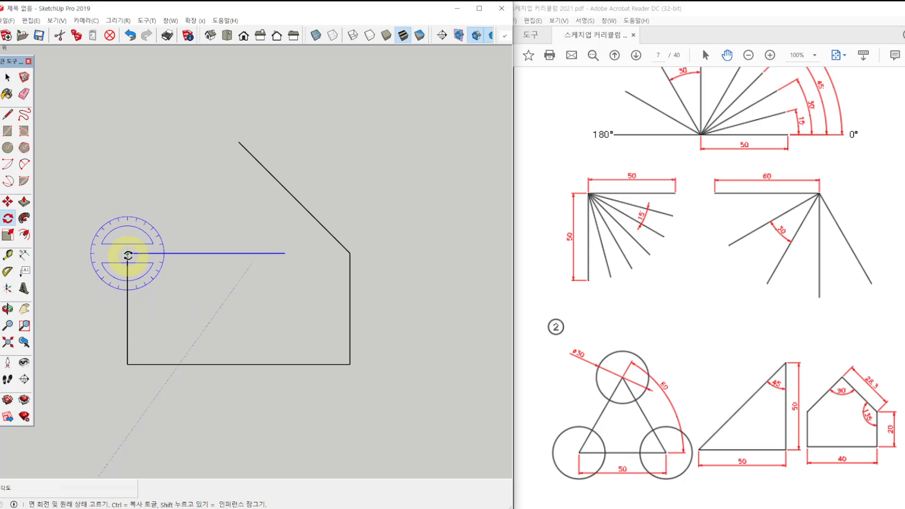
click(127, 253)
click(284, 253)
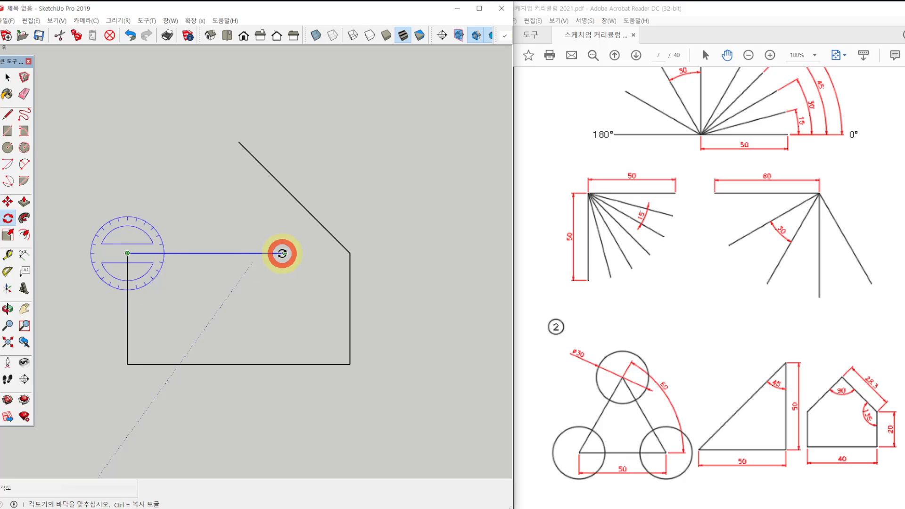
text(45)
key(Return)
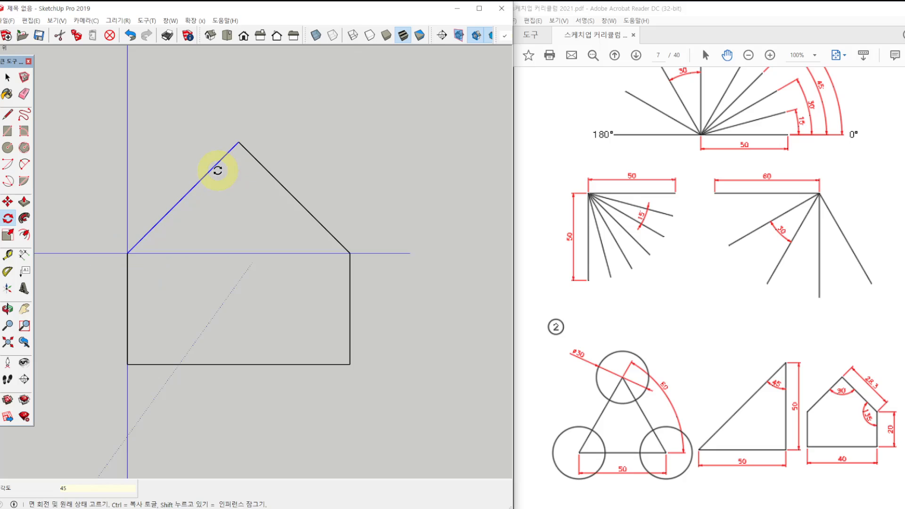
key(space)
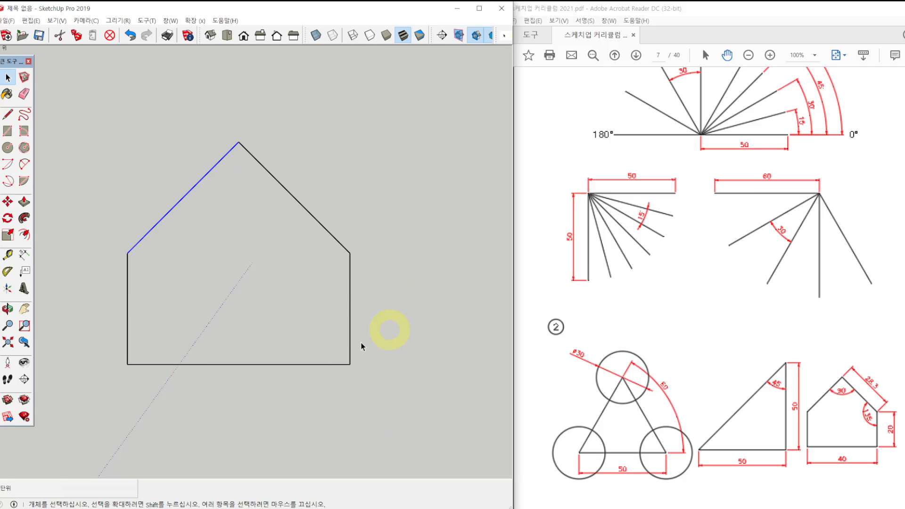
scroll(248, 222, down, 2)
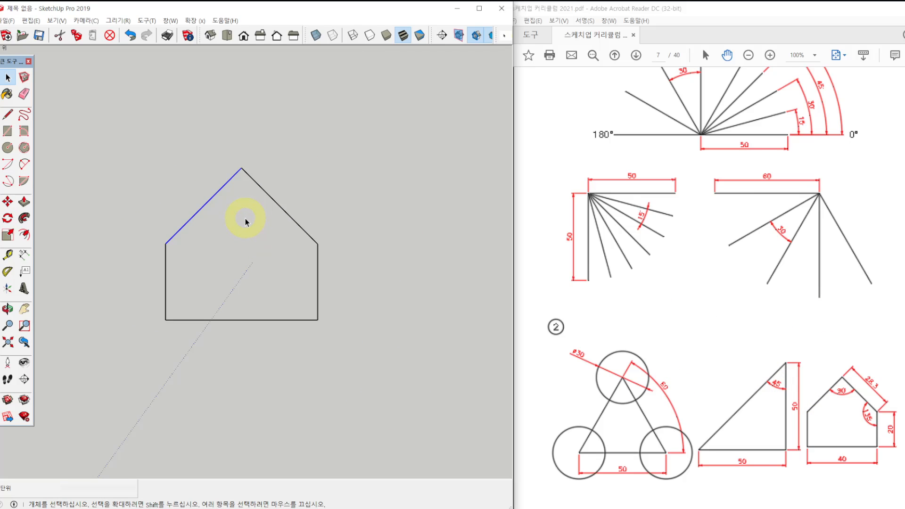